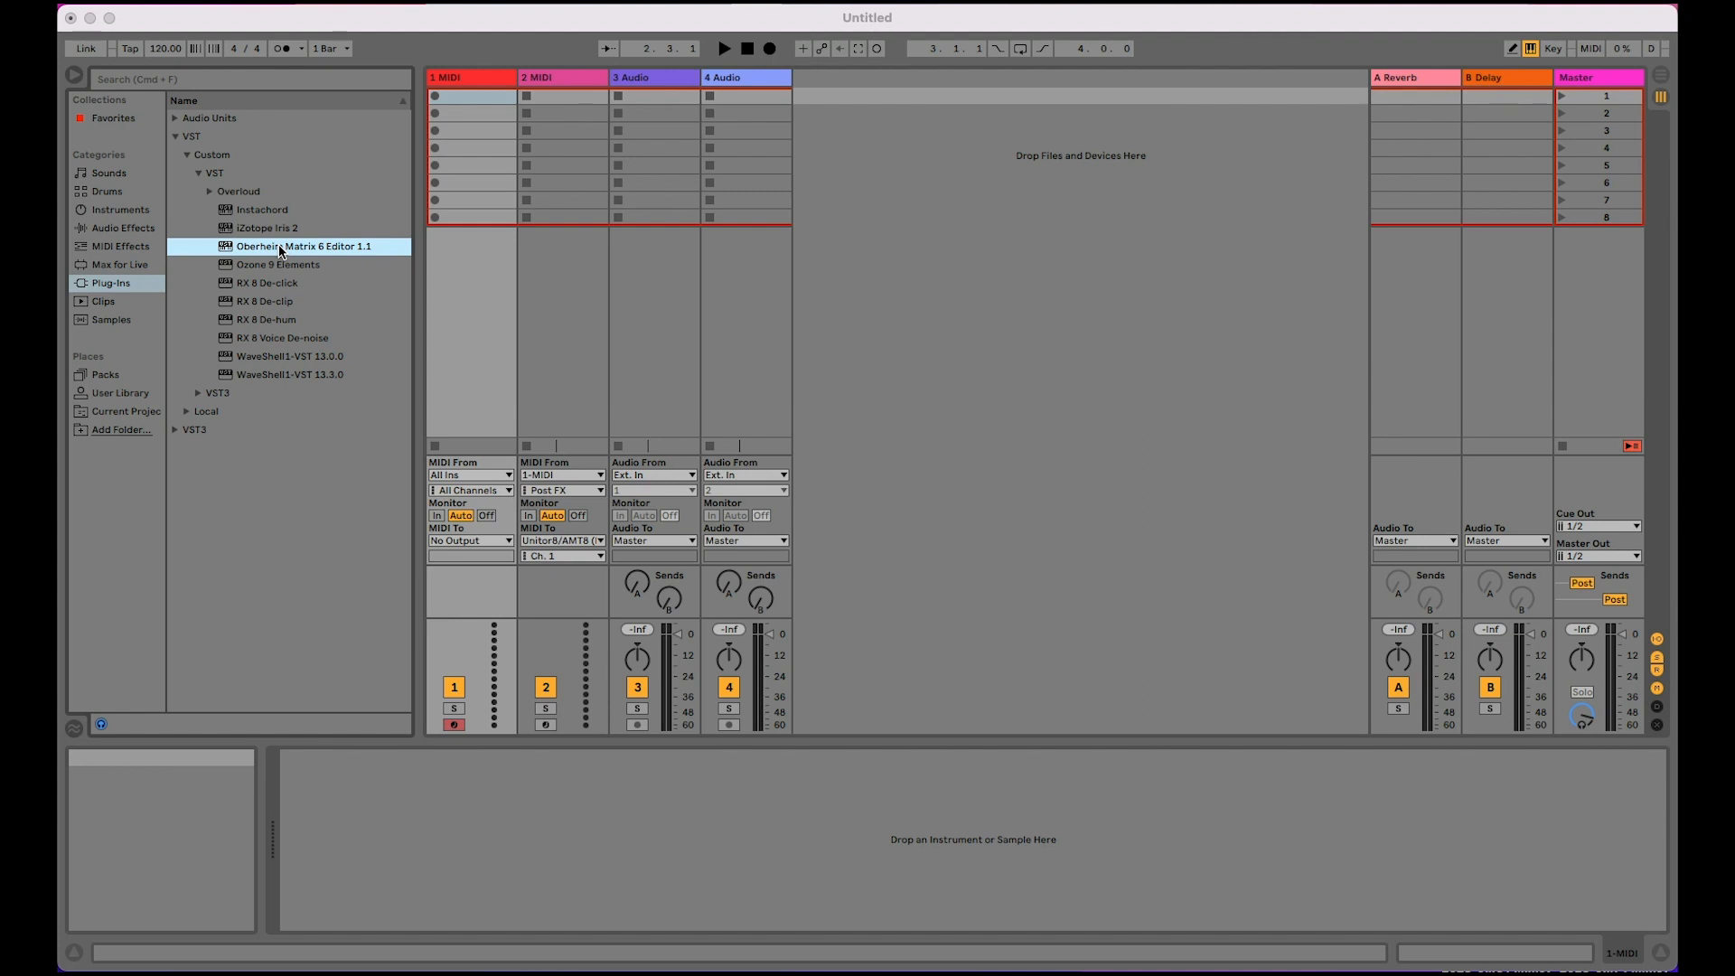
Step: Review the plug-in sources and custom folder settings in the preferences, then close them
{"action": "left_click", "coordinate": [288, 253]}
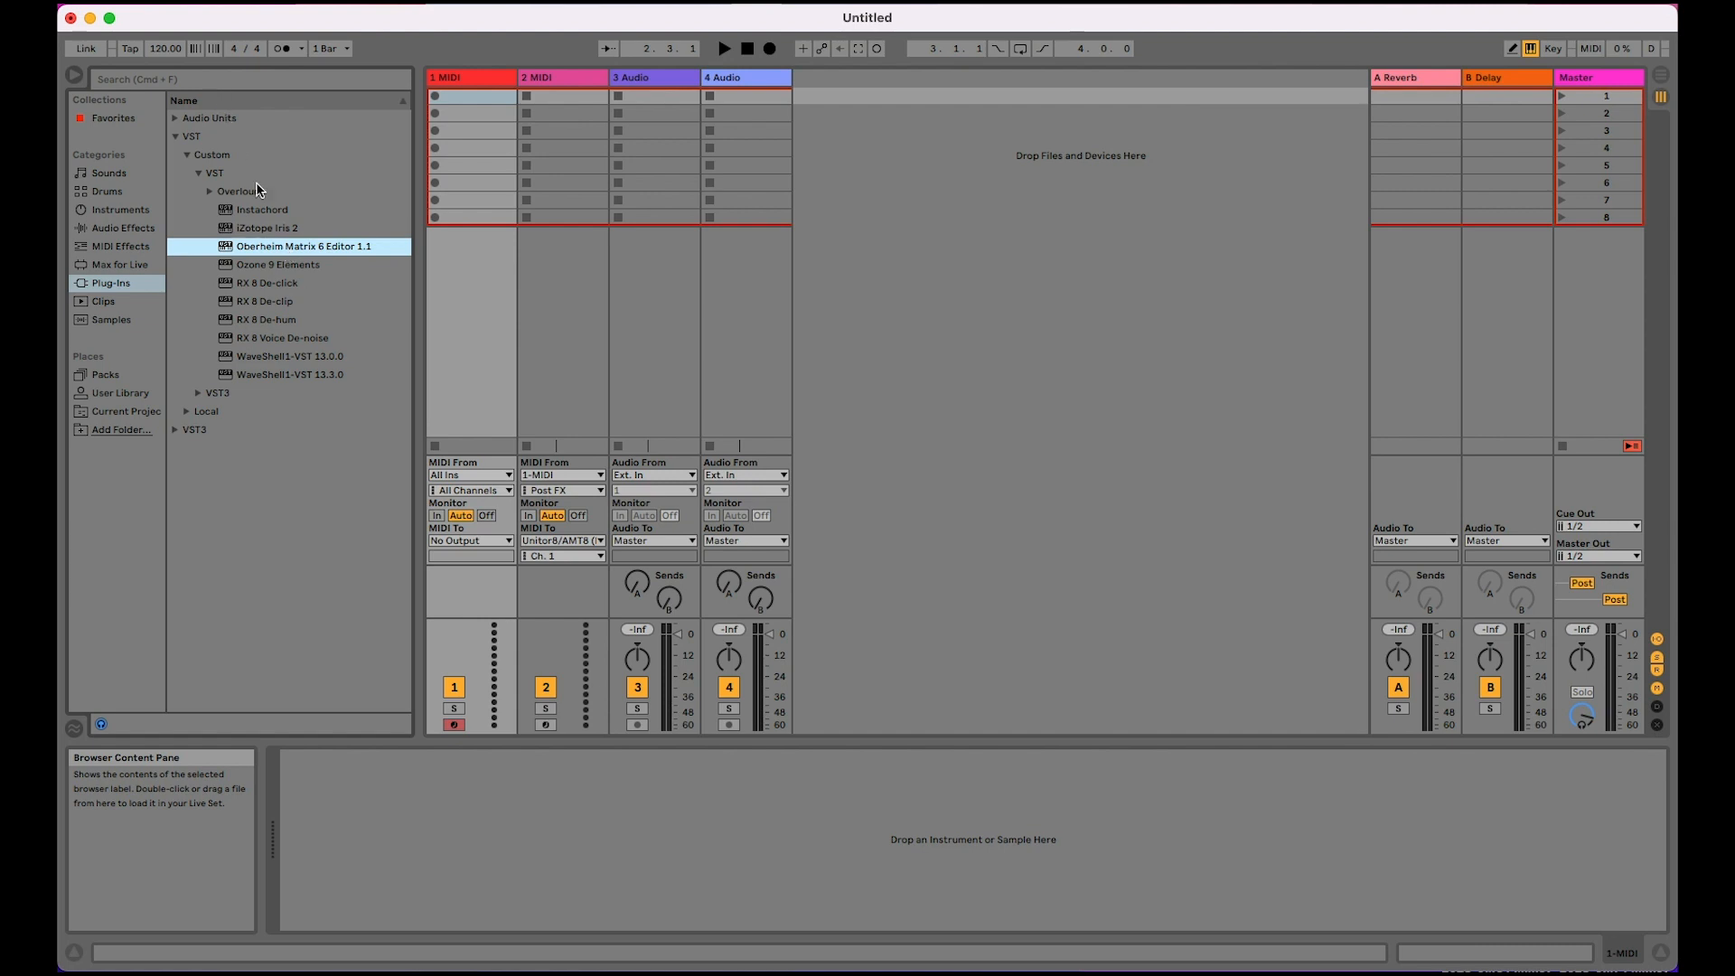
{"action": "right_click", "coordinate": [292, 254]}
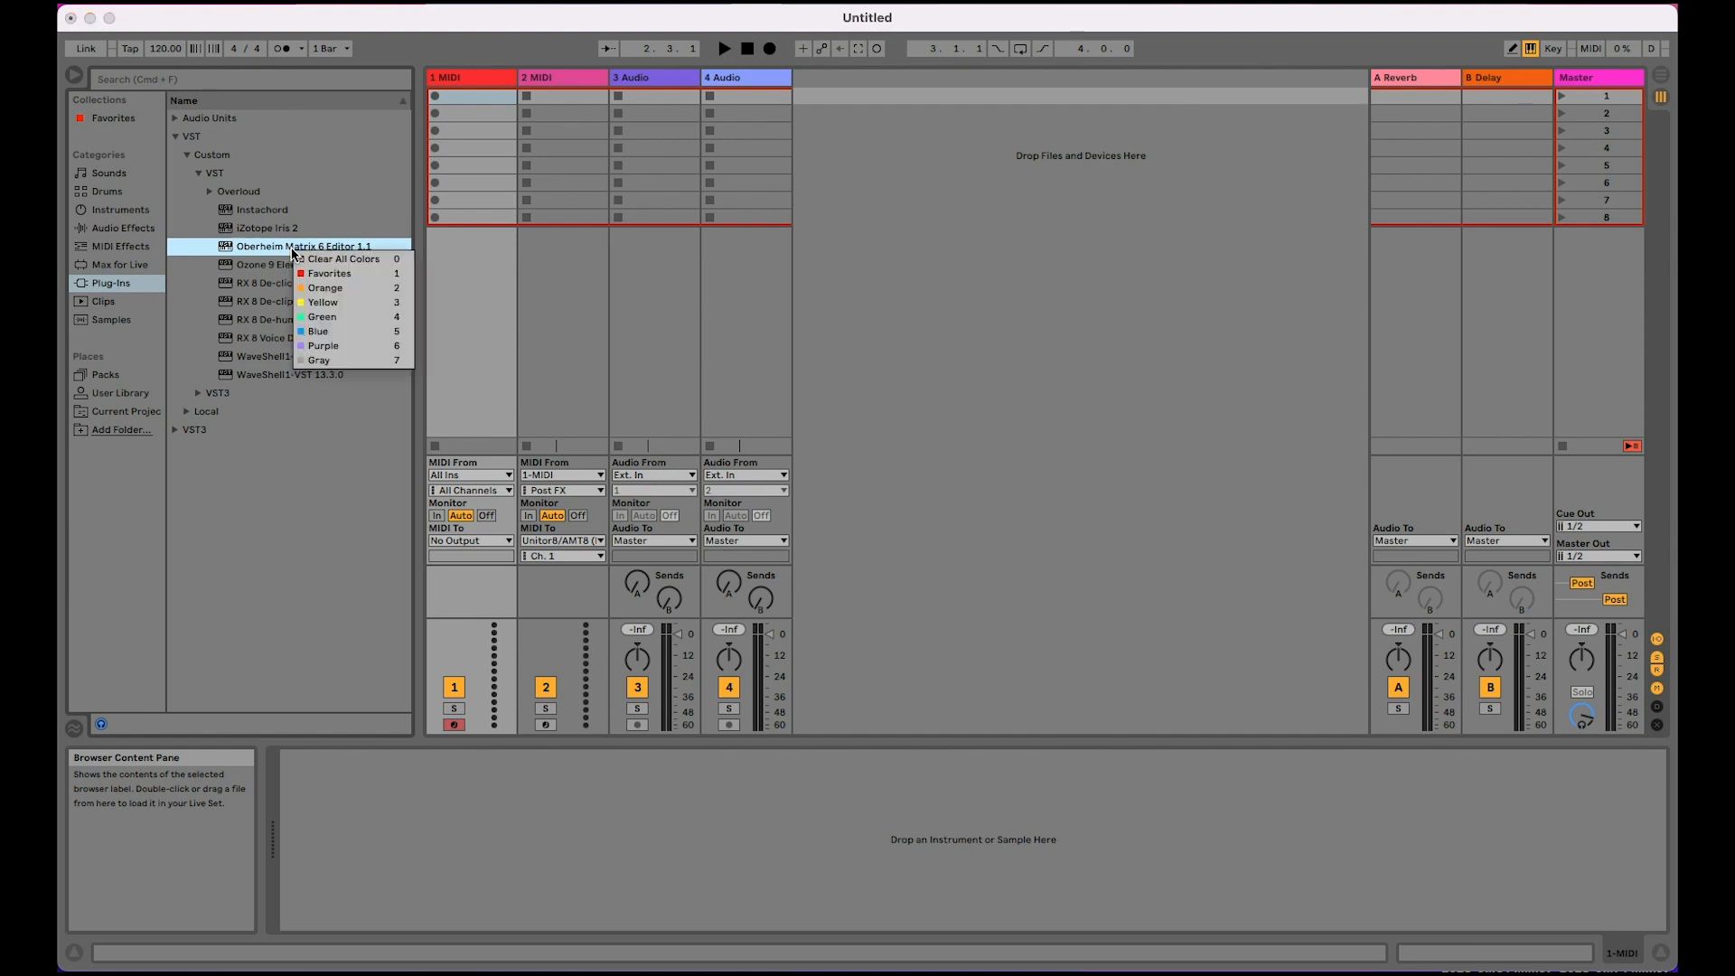
{"action": "left_click", "coordinate": [246, 250]}
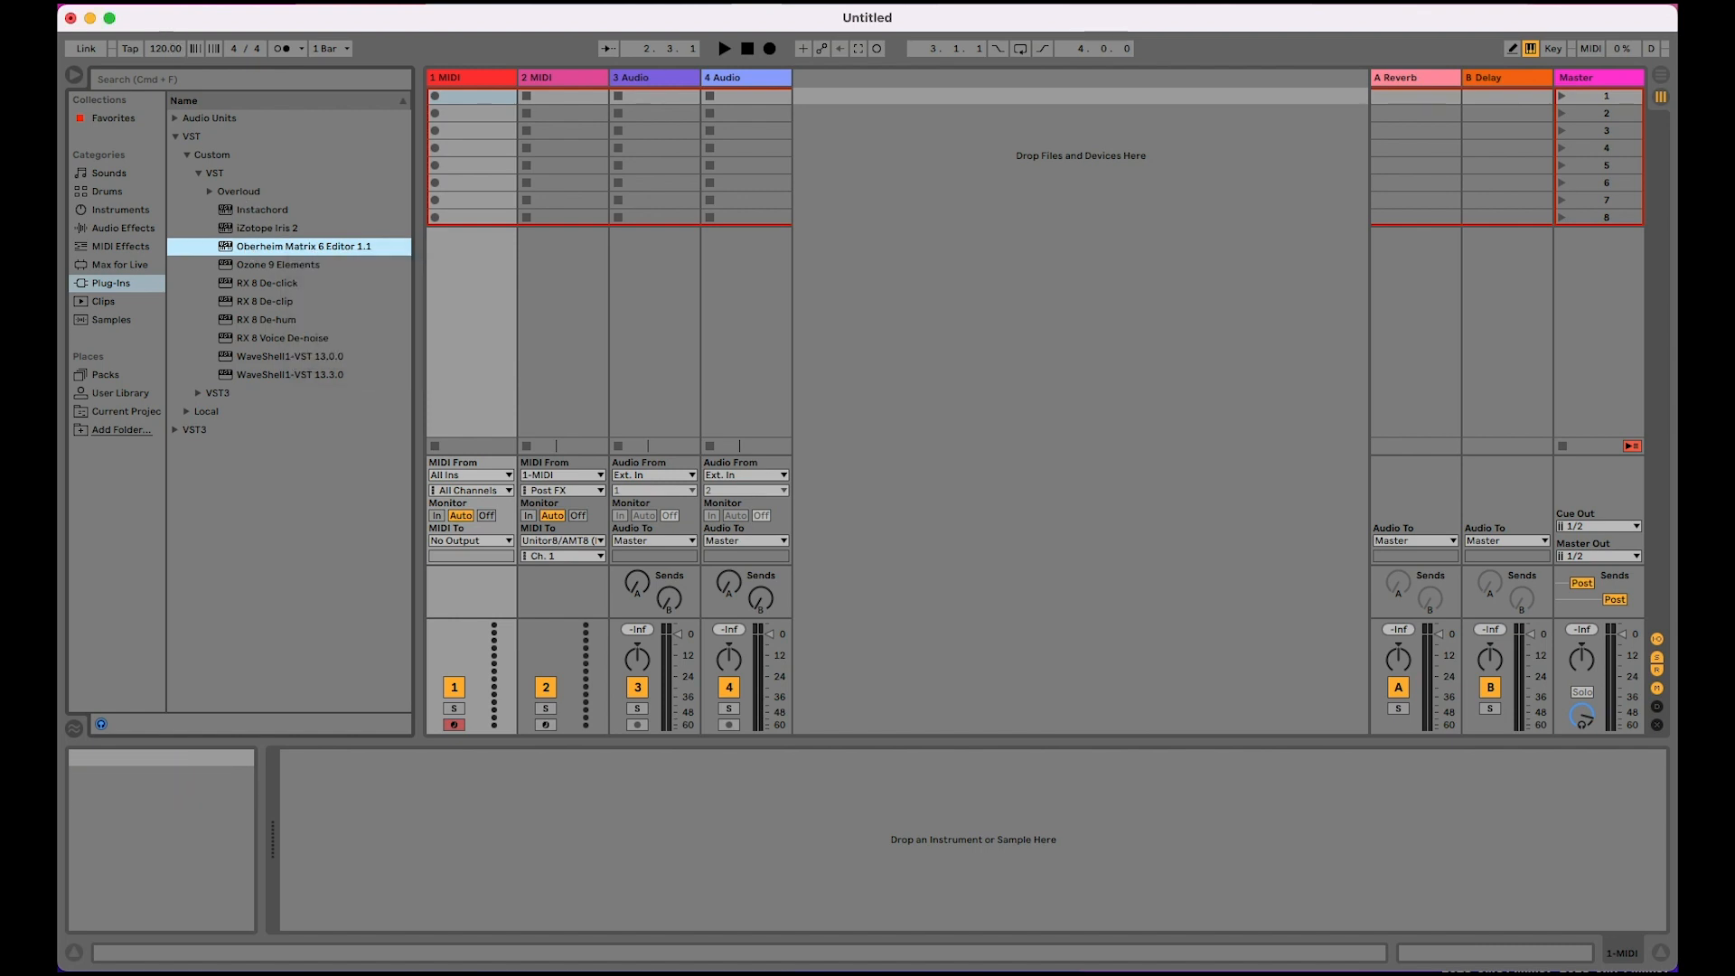
{"action": "left_click", "coordinate": [128, 43]}
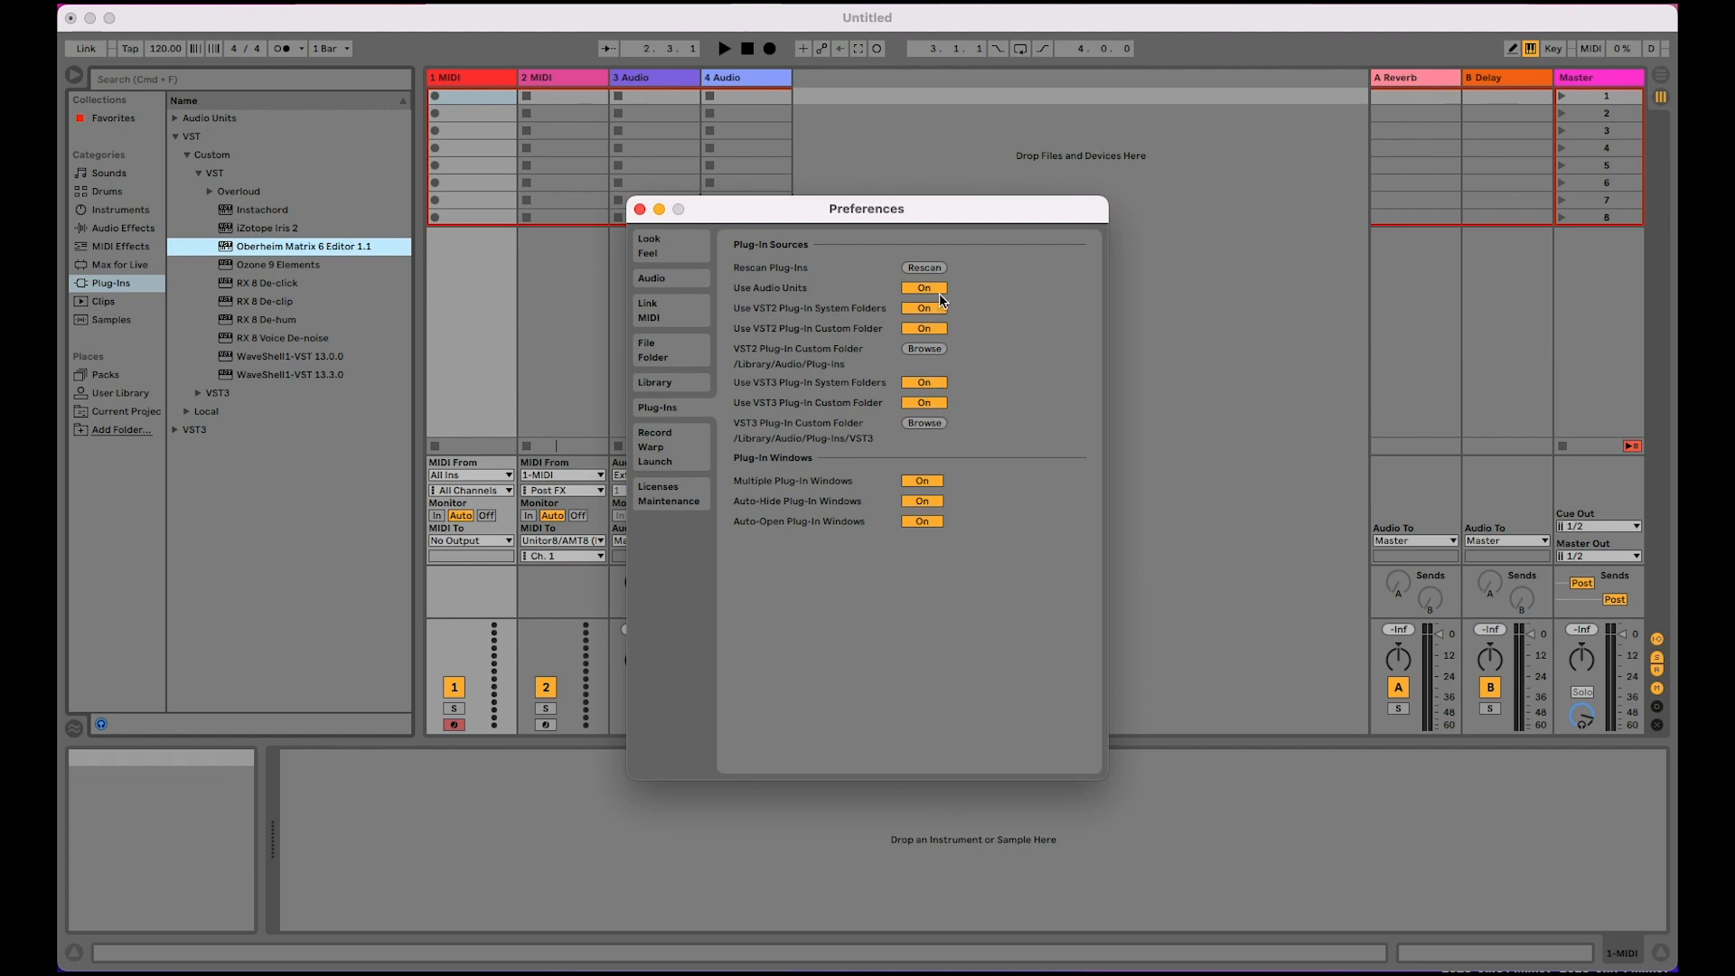
{"action": "left_click", "coordinate": [640, 208]}
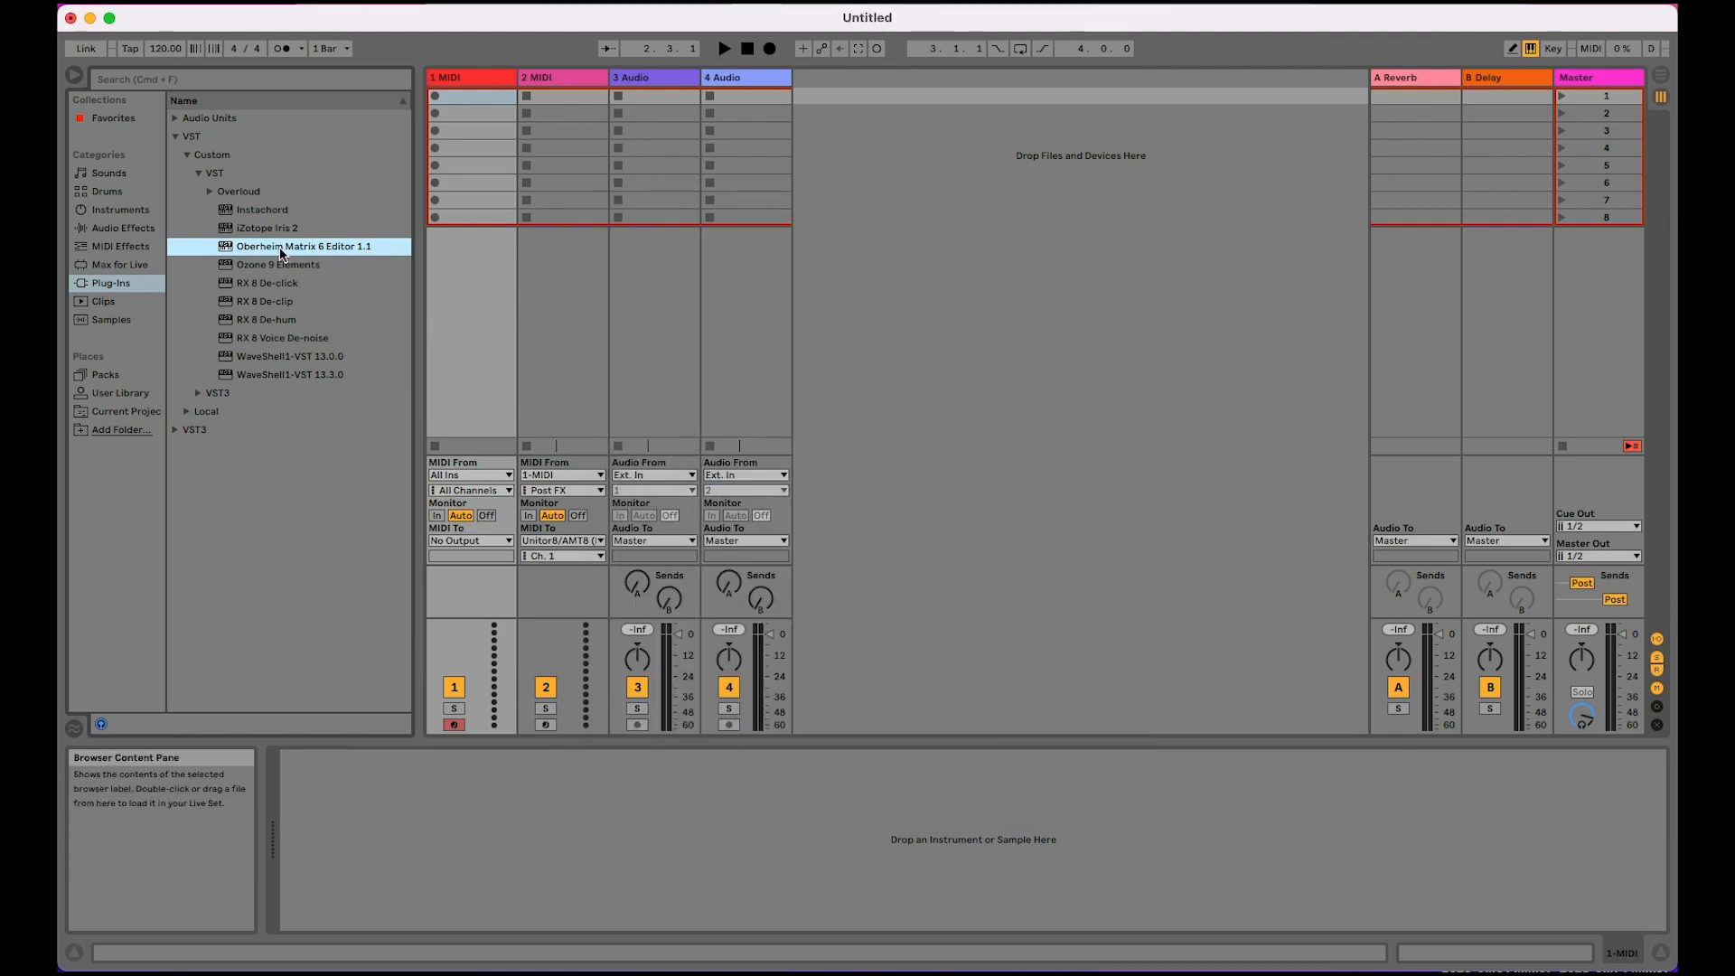
Step: Load the Oberheim Matrix 6 Editor 1.1 VST plug-in onto the first MIDI track
{"action": "left_click_drag", "start_coordinate": [249, 257], "coordinate": [730, 94]}
{"action": "left_click", "coordinate": [638, 91]}
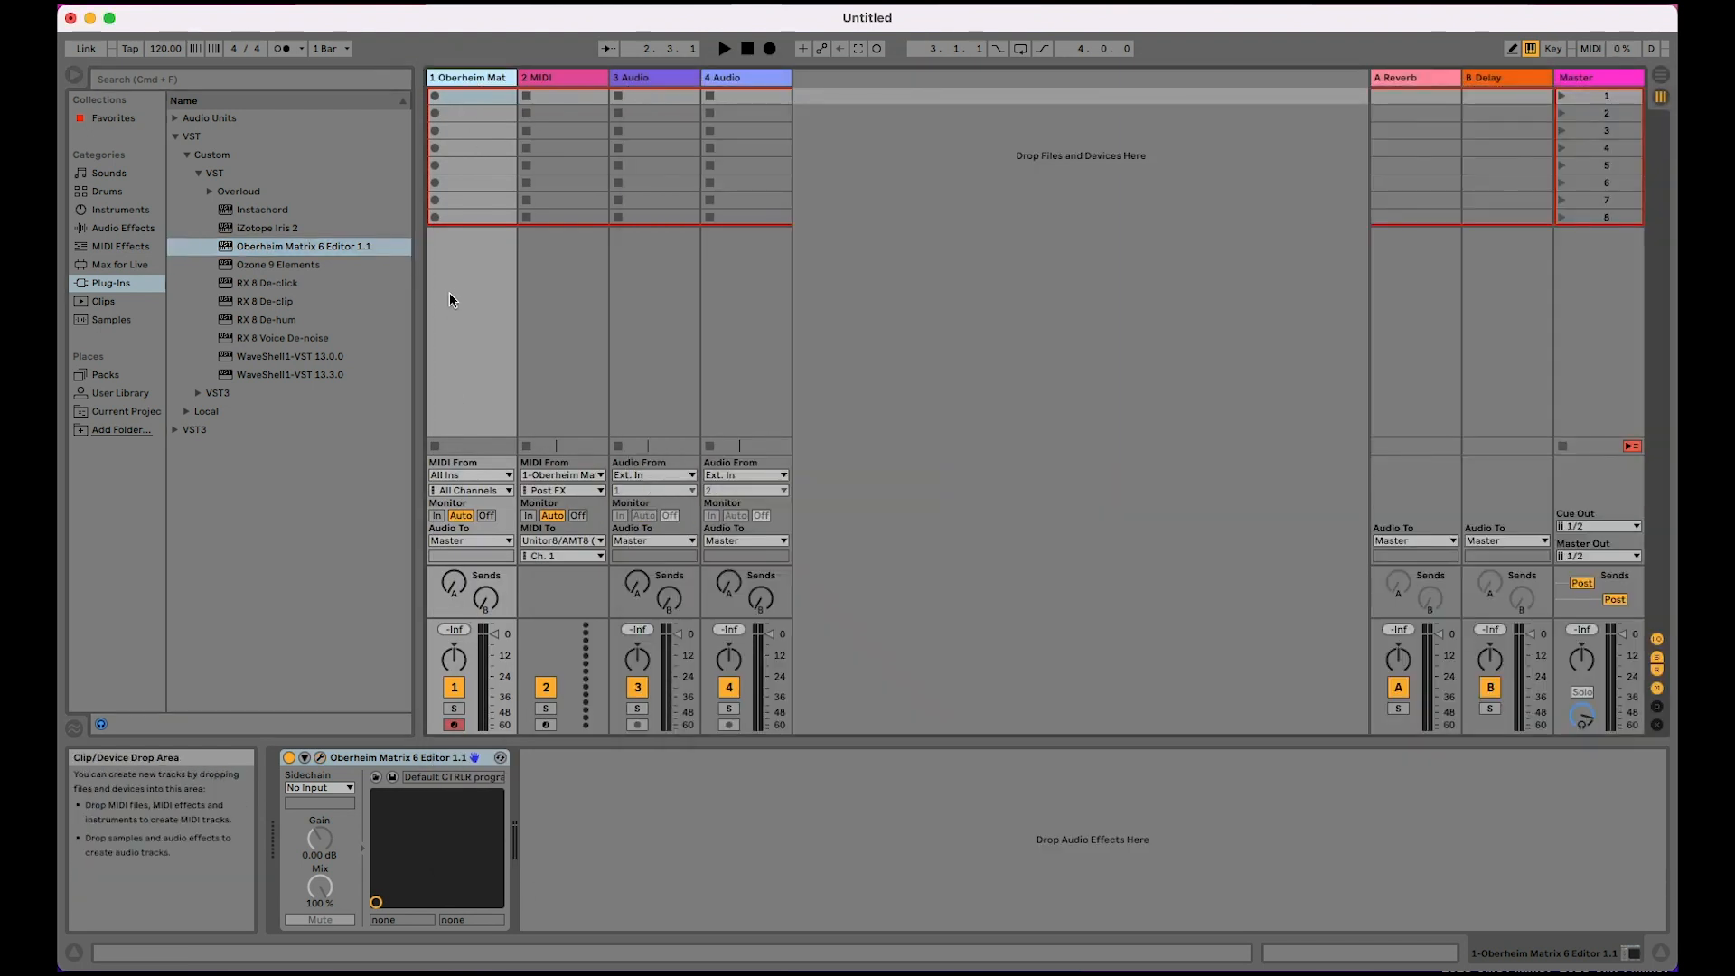
{"action": "left_click", "coordinate": [475, 78]}
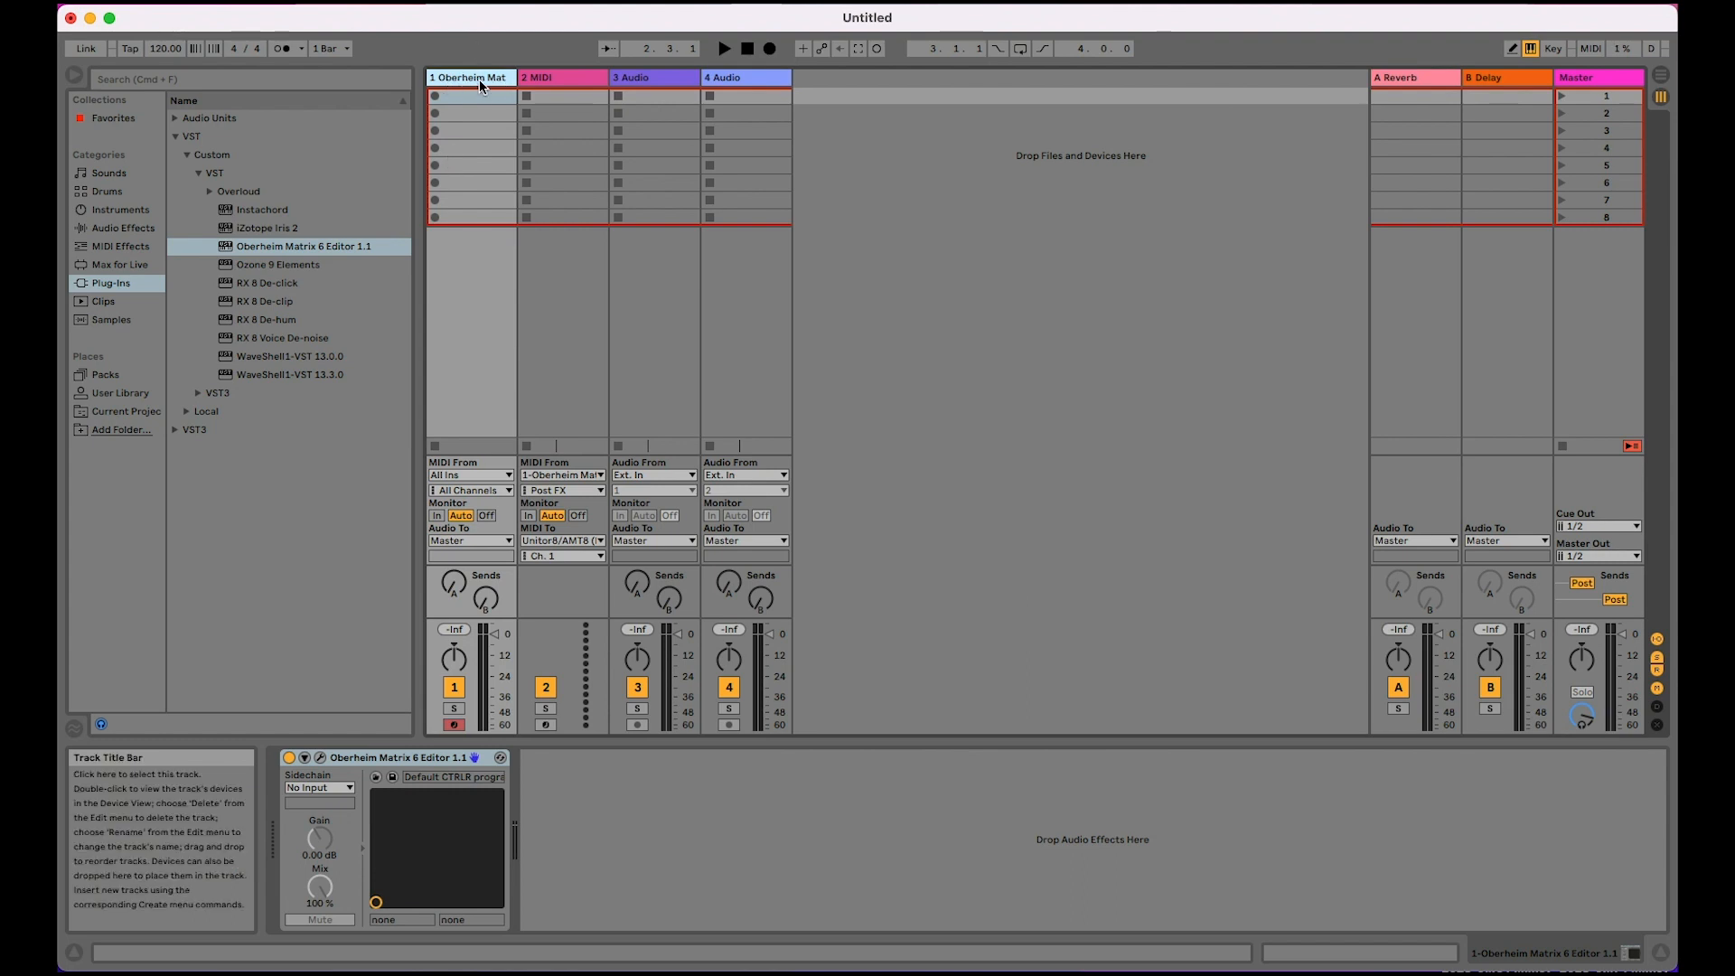
{"action": "left_click", "coordinate": [485, 539]}
{"action": "left_click", "coordinate": [478, 539]}
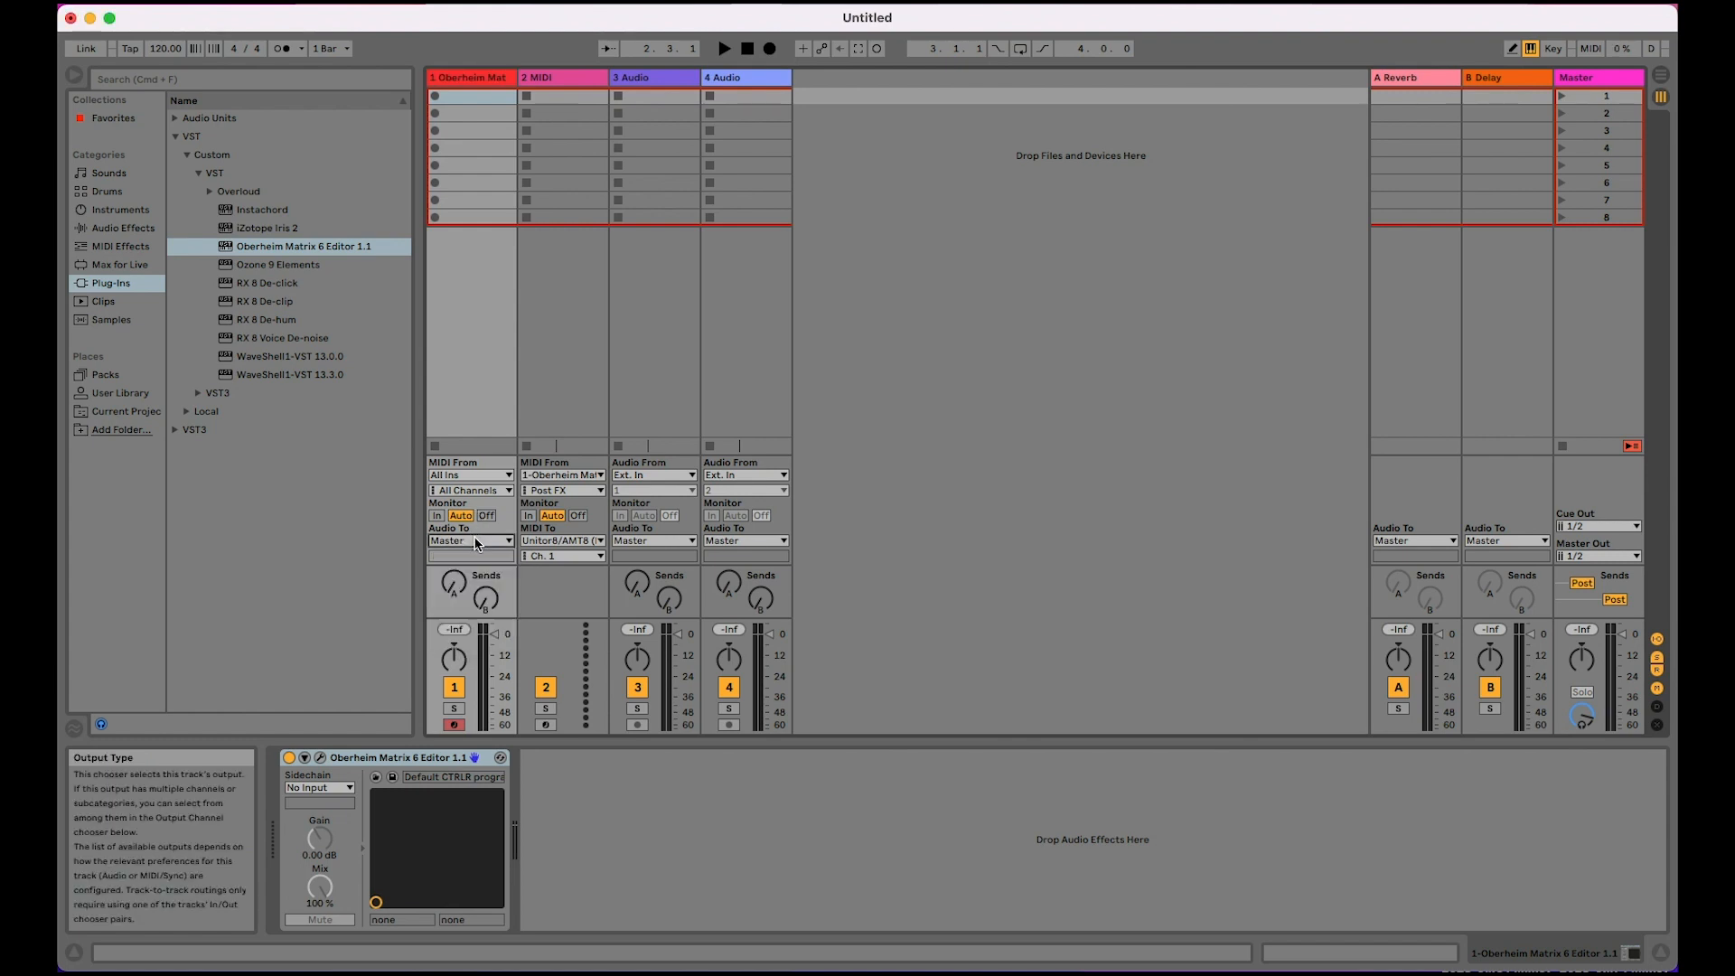
Step: Route track 2's MIDI input from 1-Oberheim Matrix 6 Editor 1.1 and its MIDI output to Unitor8/AMT8 (Port 22)
{"action": "left_click", "coordinate": [557, 475]}
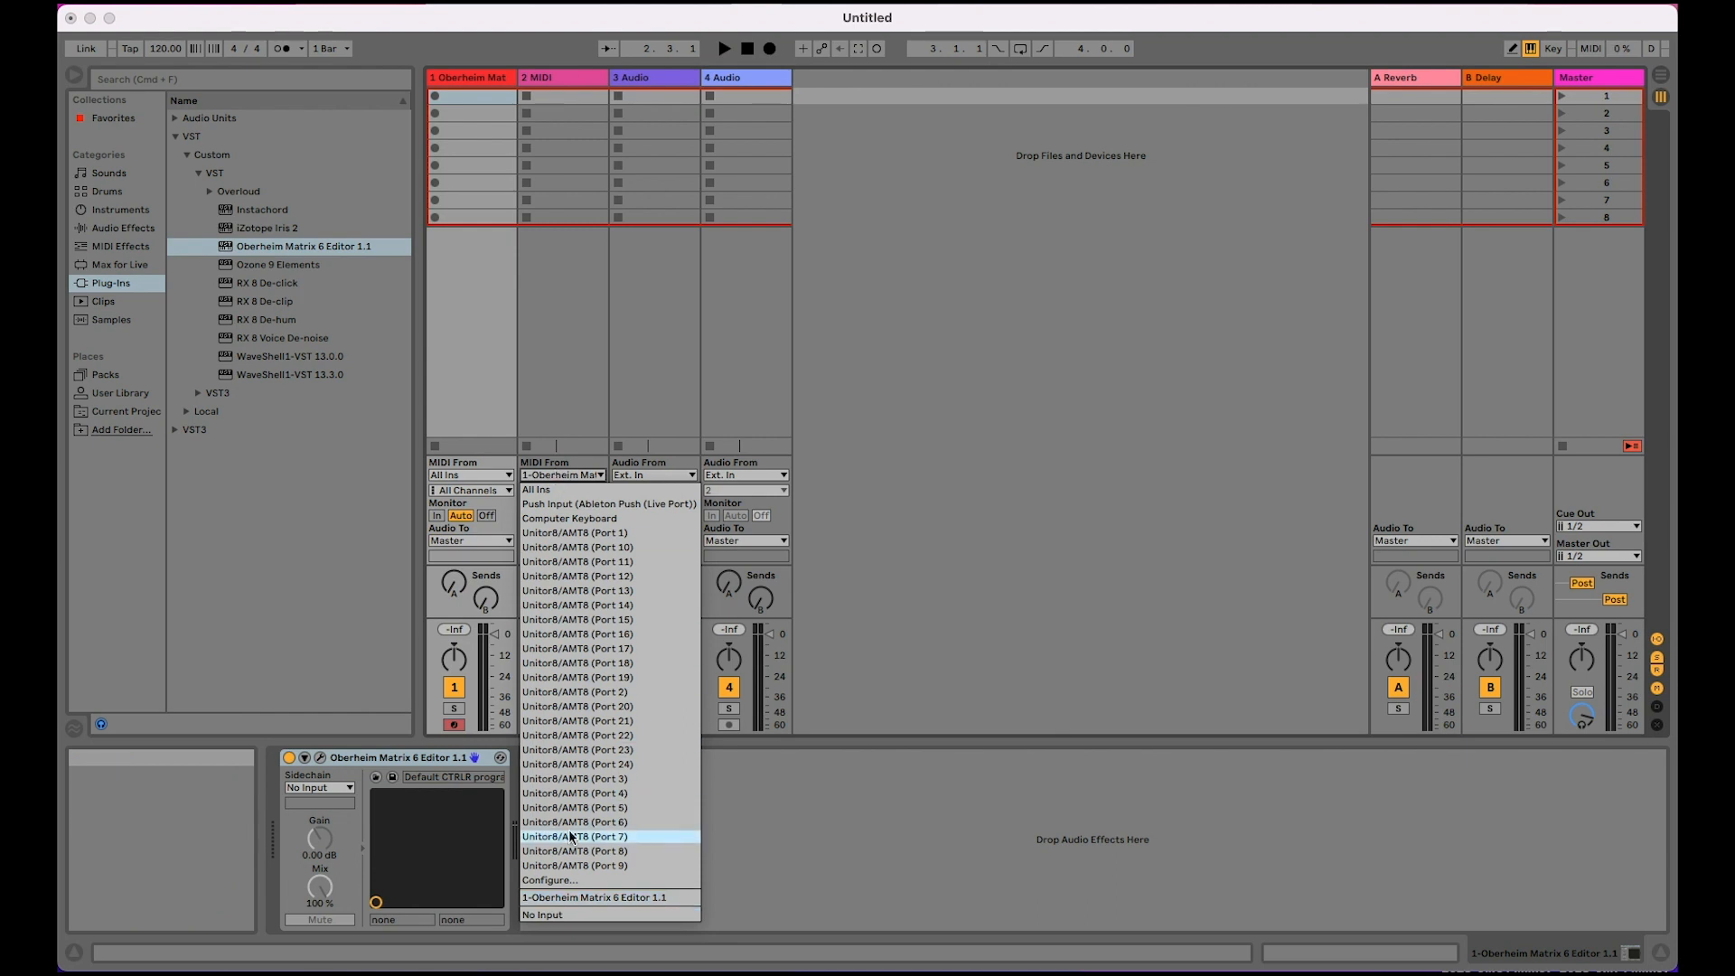
{"action": "left_click", "coordinate": [579, 898]}
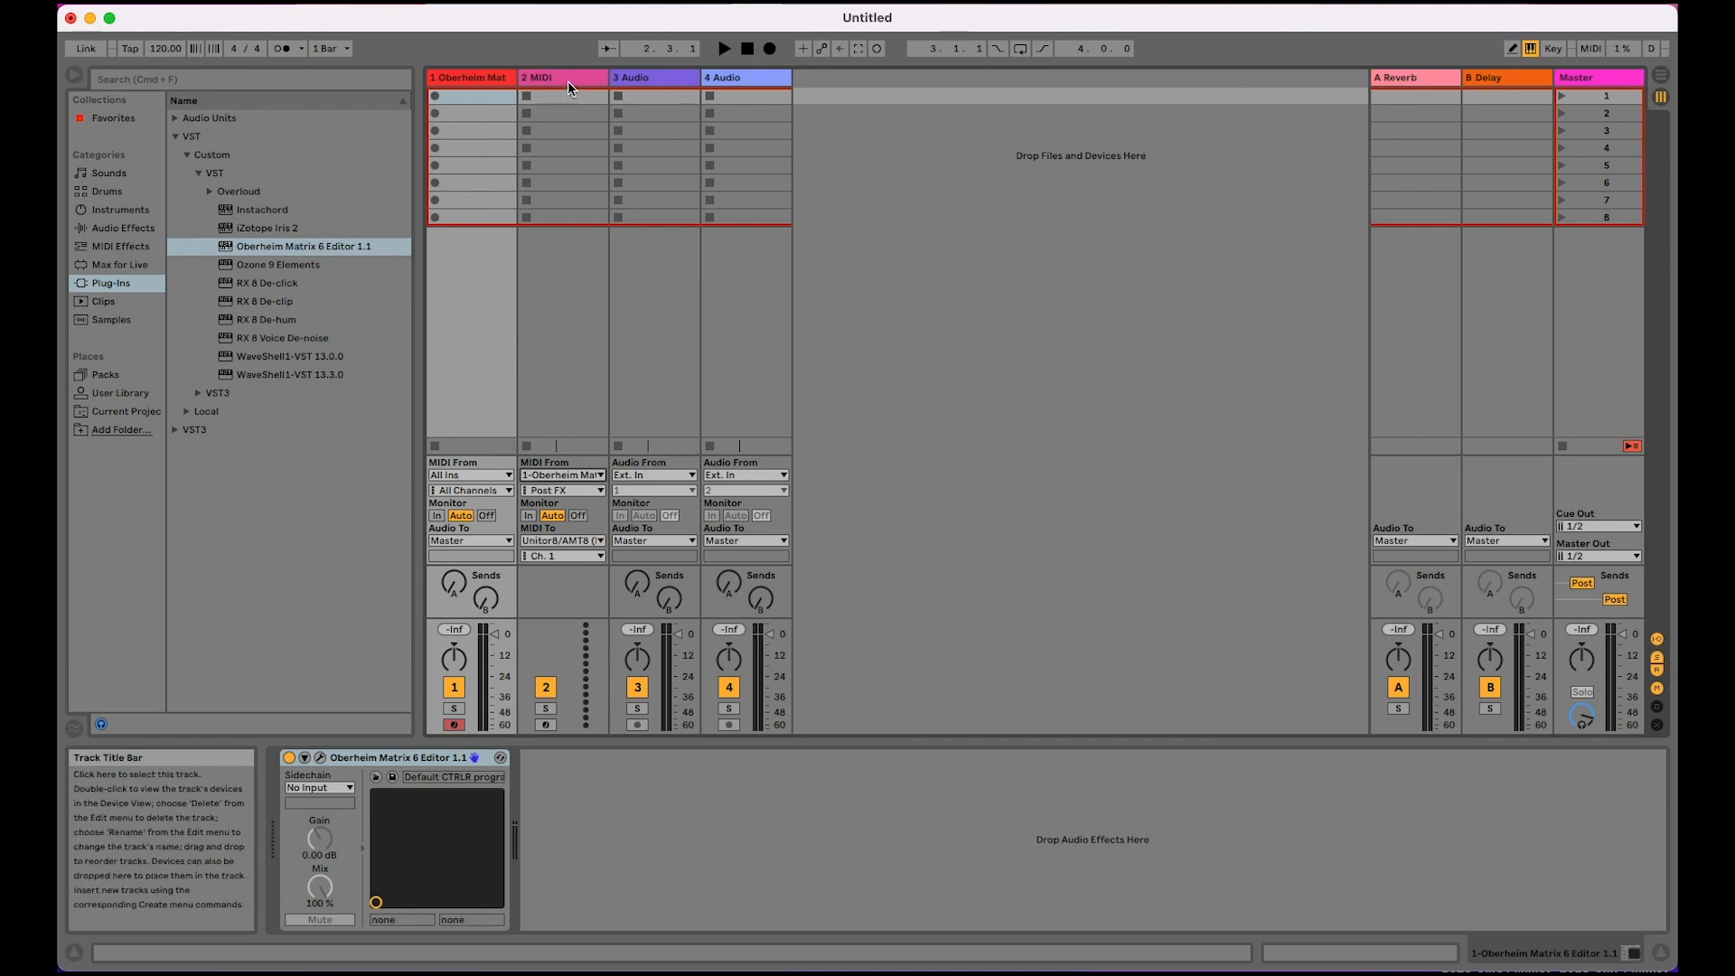
{"action": "left_click", "coordinate": [569, 540]}
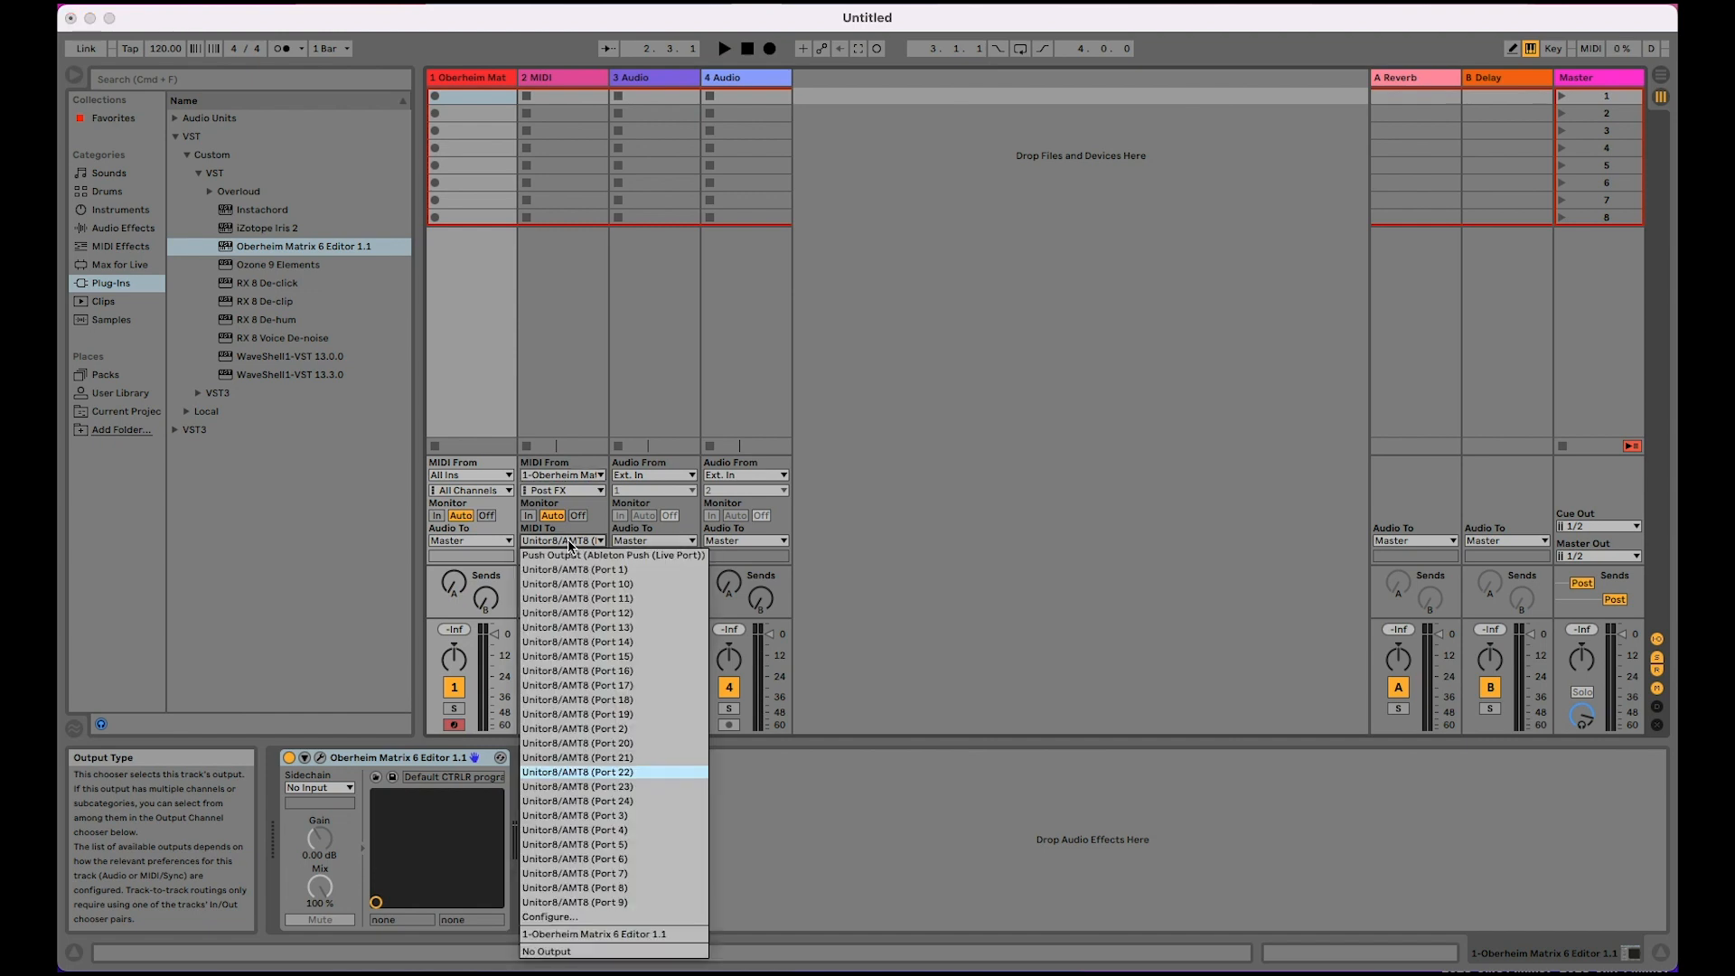
{"action": "left_click", "coordinate": [583, 772]}
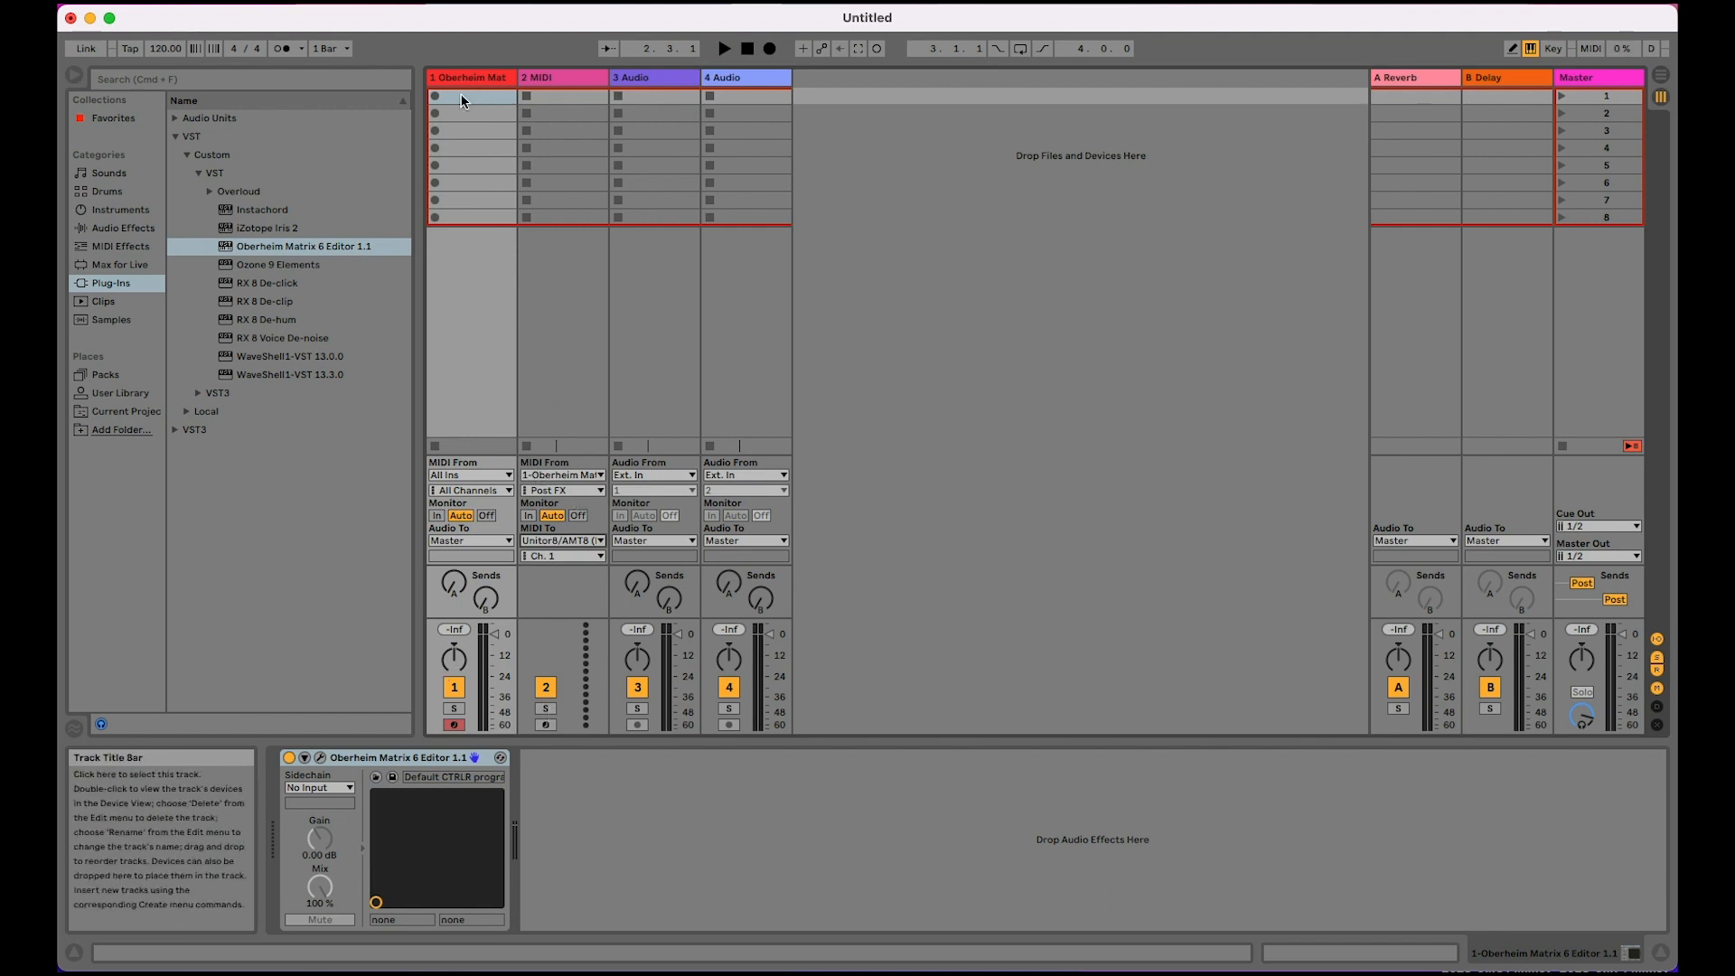
Step: Open the Matrix 6 Editor's plug-in window and set its MIDI output device to Unitor8/AMT8 Port 22
{"action": "left_click", "coordinate": [318, 759]}
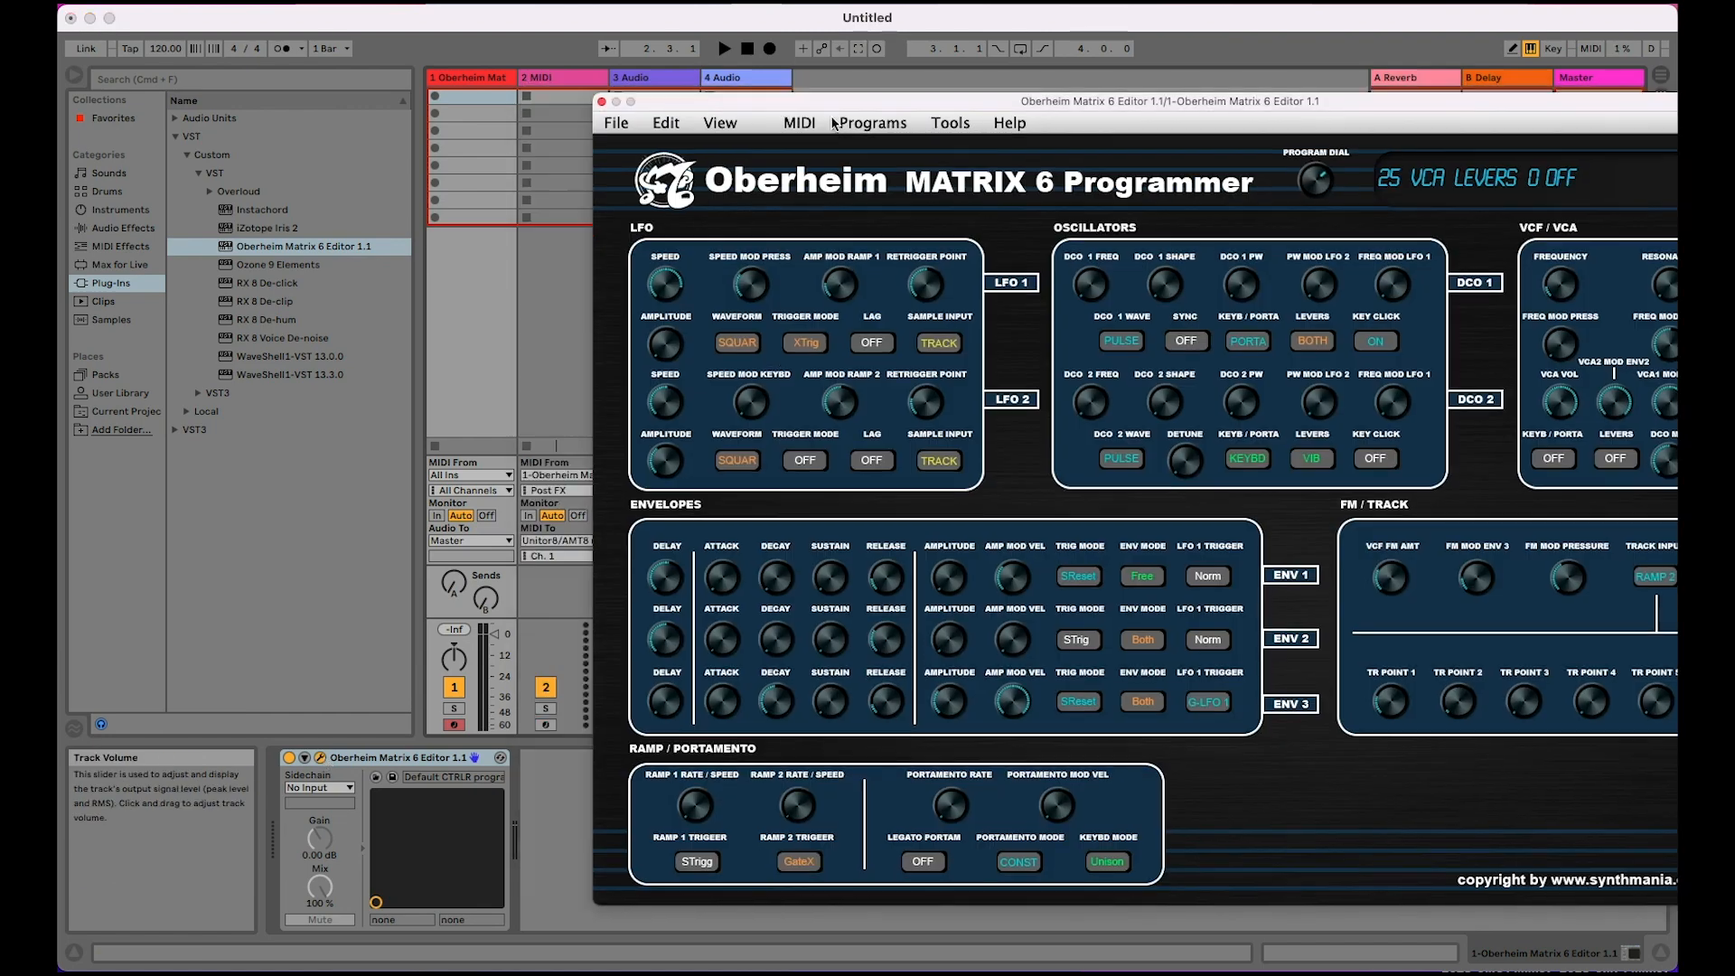
{"action": "mouse_move", "coordinate": [833, 102]}
{"action": "left_mouse_down"}
{"action": "mouse_move", "coordinate": [1280, 171]}
{"action": "mouse_move", "coordinate": [1211, 152]}
{"action": "mouse_move", "coordinate": [733, 182]}
{"action": "mouse_move", "coordinate": [836, 114]}
{"action": "left_mouse_up"}
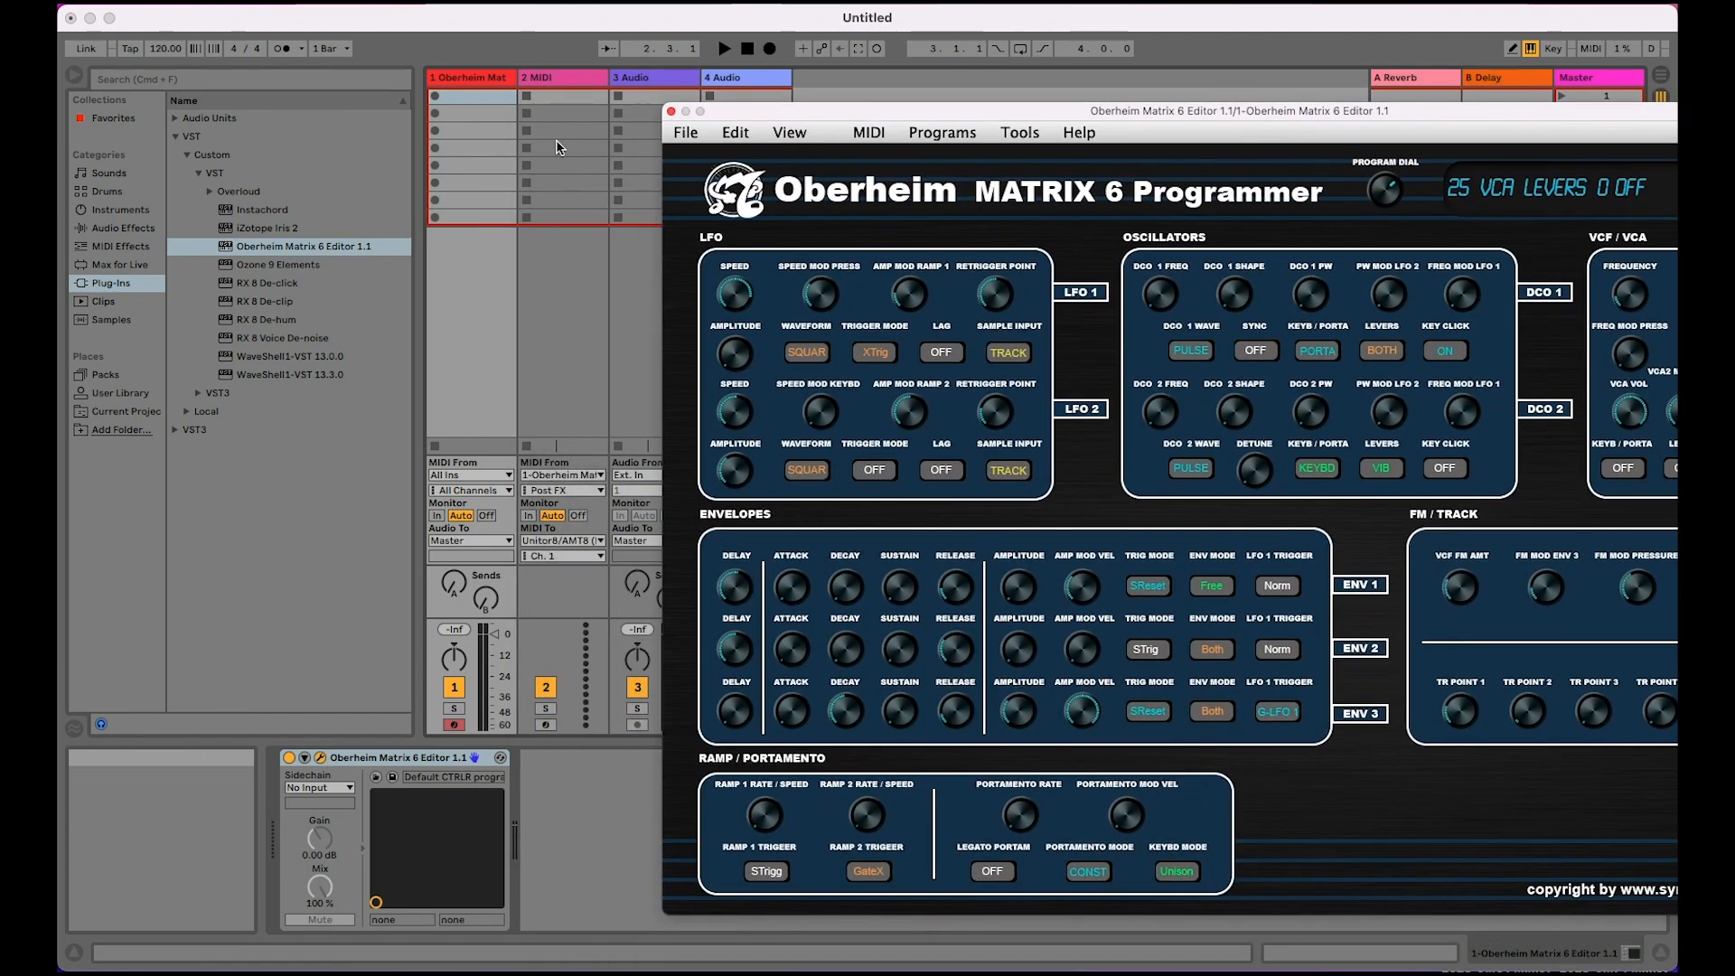
{"action": "left_click_drag", "start_coordinate": [963, 111], "coordinate": [513, 42]}
{"action": "left_click", "coordinate": [506, 68]}
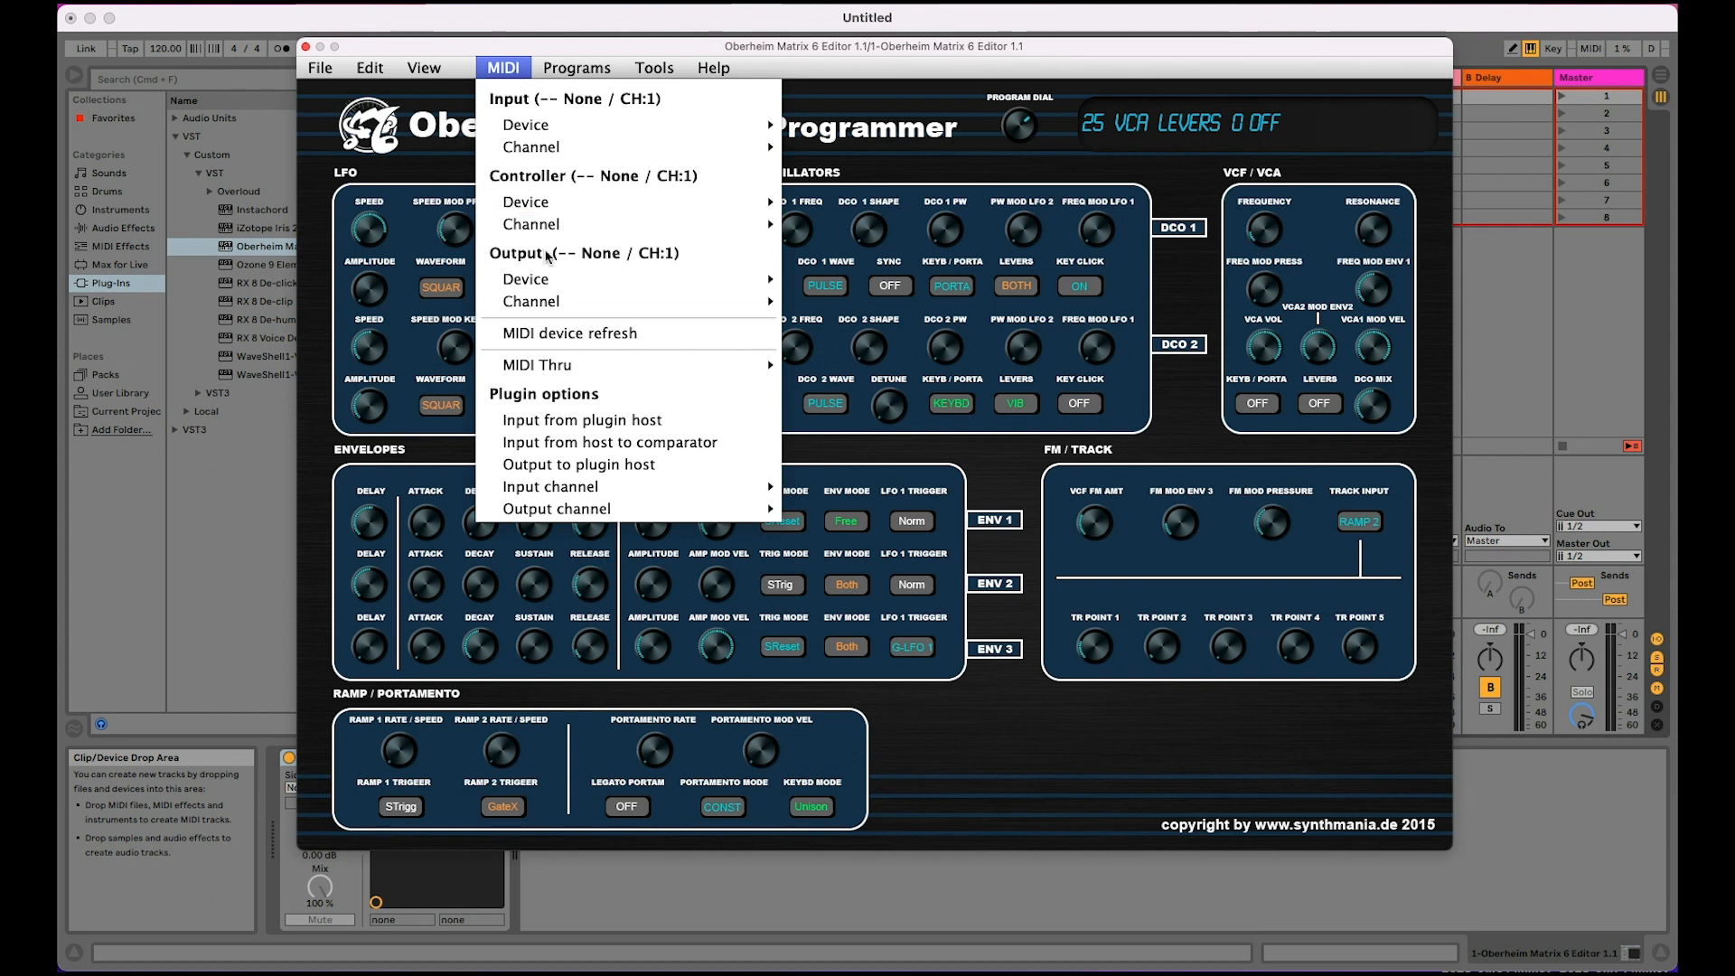
{"action": "mouse_move", "coordinate": [561, 280]}
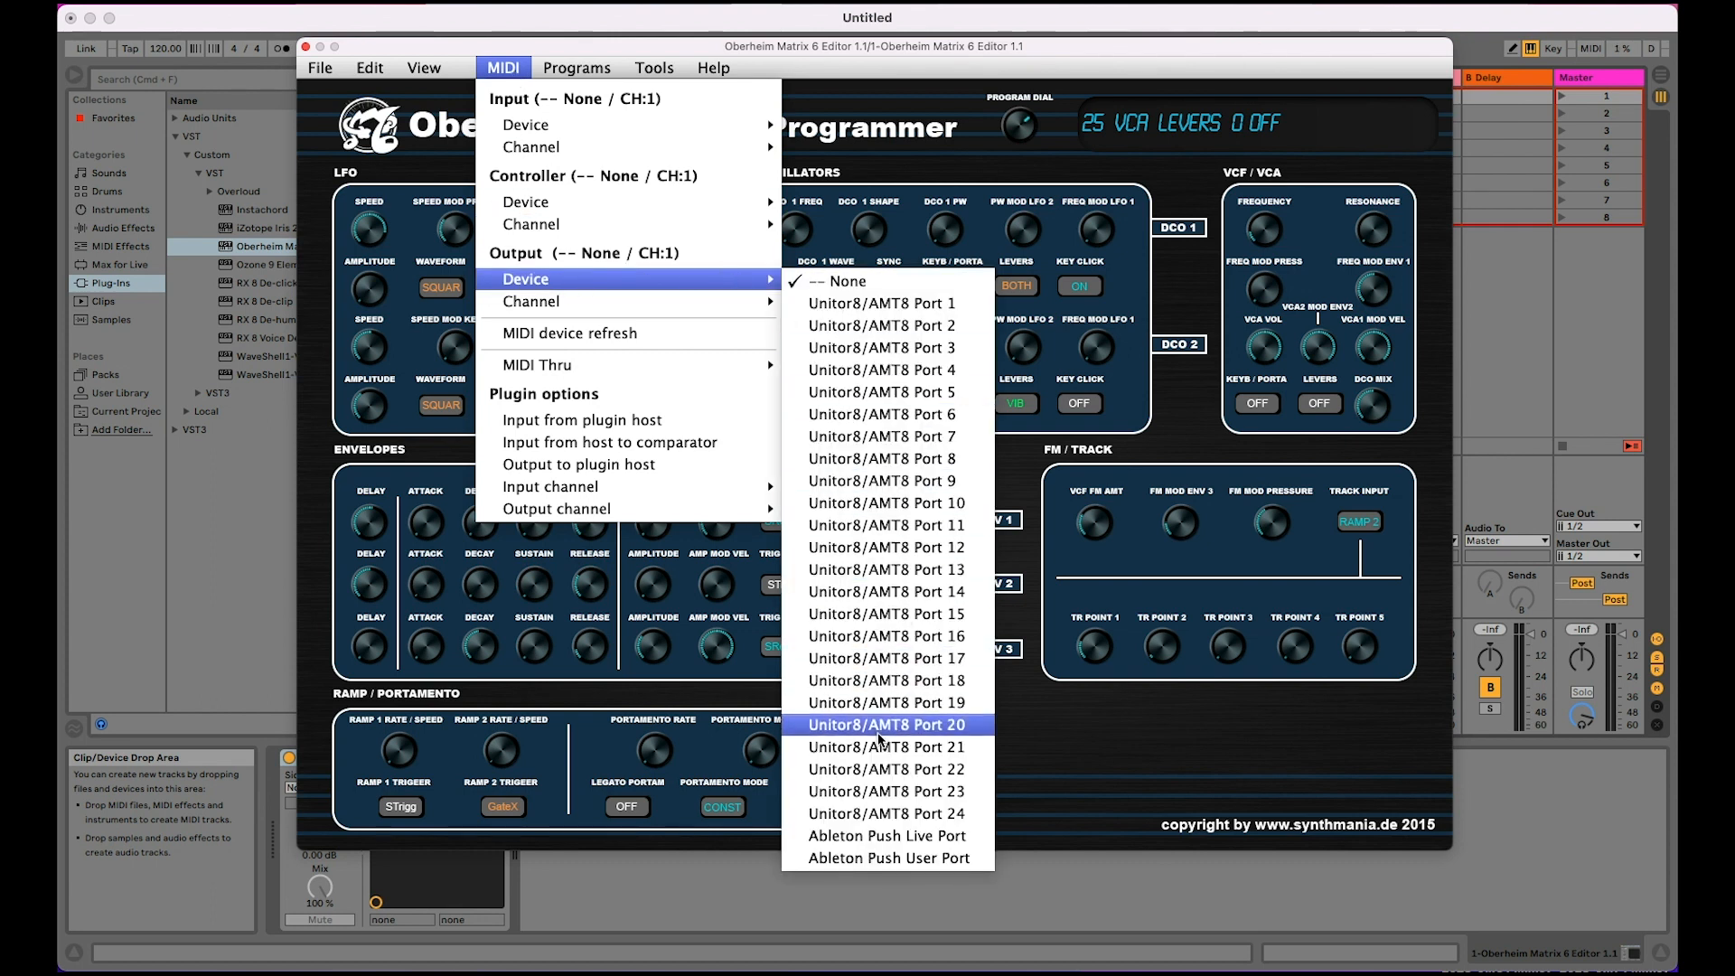
{"action": "left_click", "coordinate": [883, 769]}
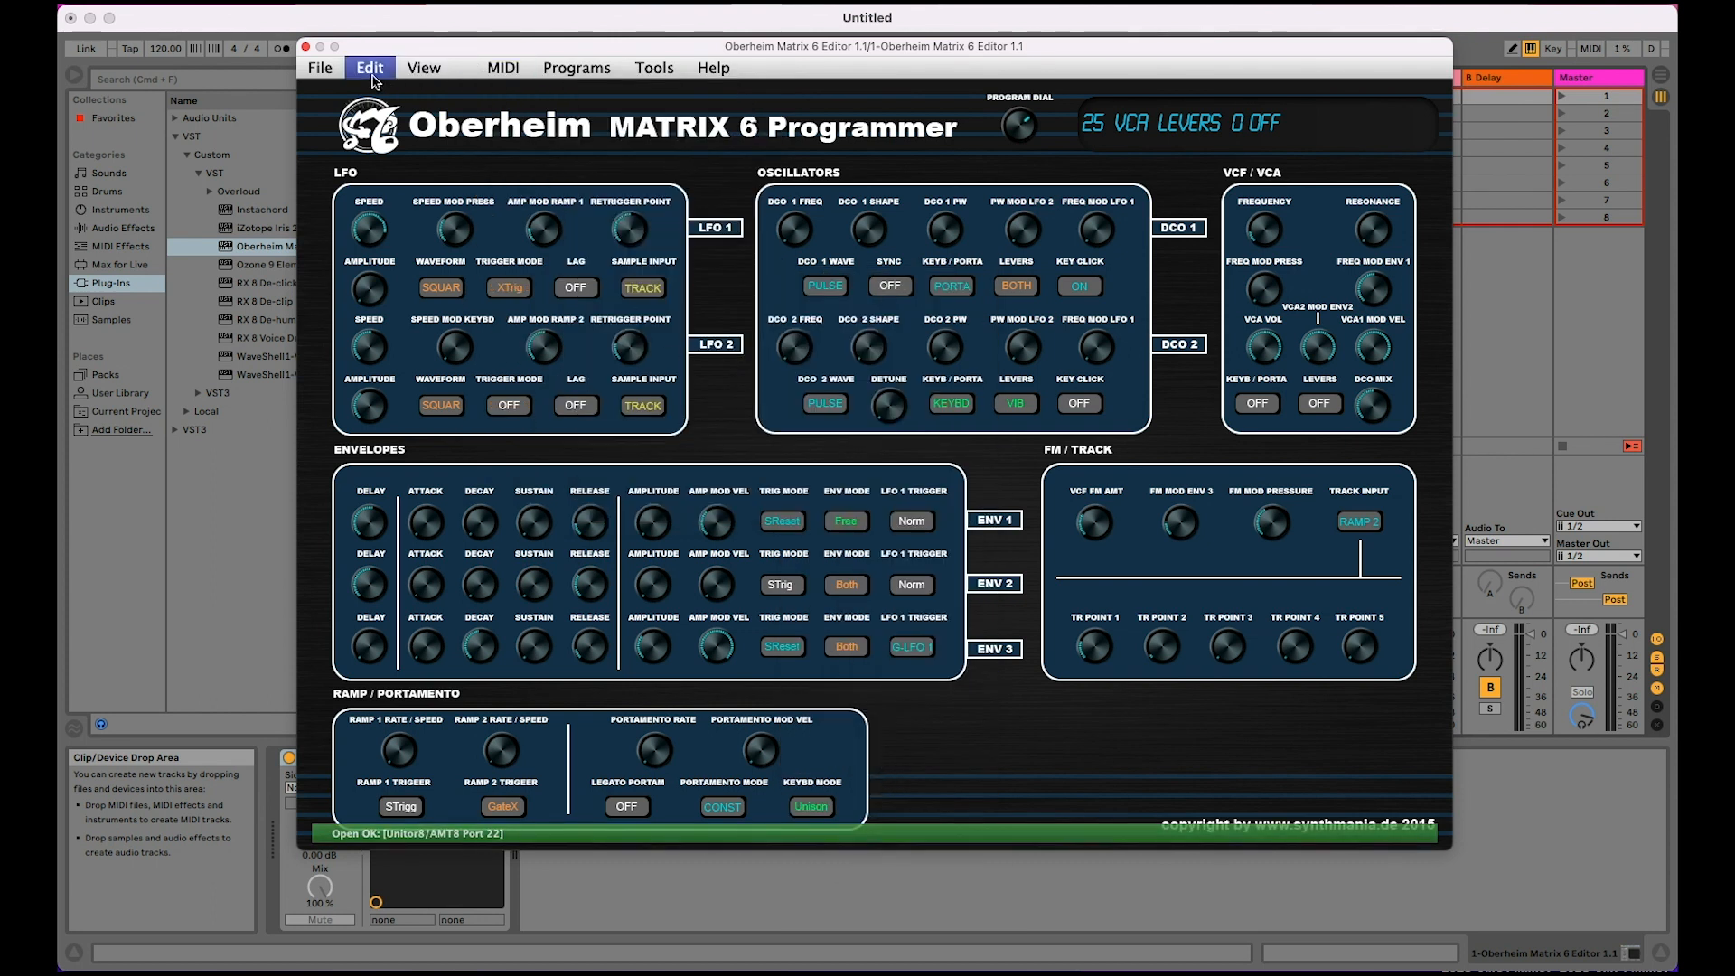
Step: Check the MIDI output device and channel assigned in the Matrix 6 Editor, then close its window
{"action": "left_click", "coordinate": [499, 70]}
{"action": "mouse_move", "coordinate": [628, 300]}
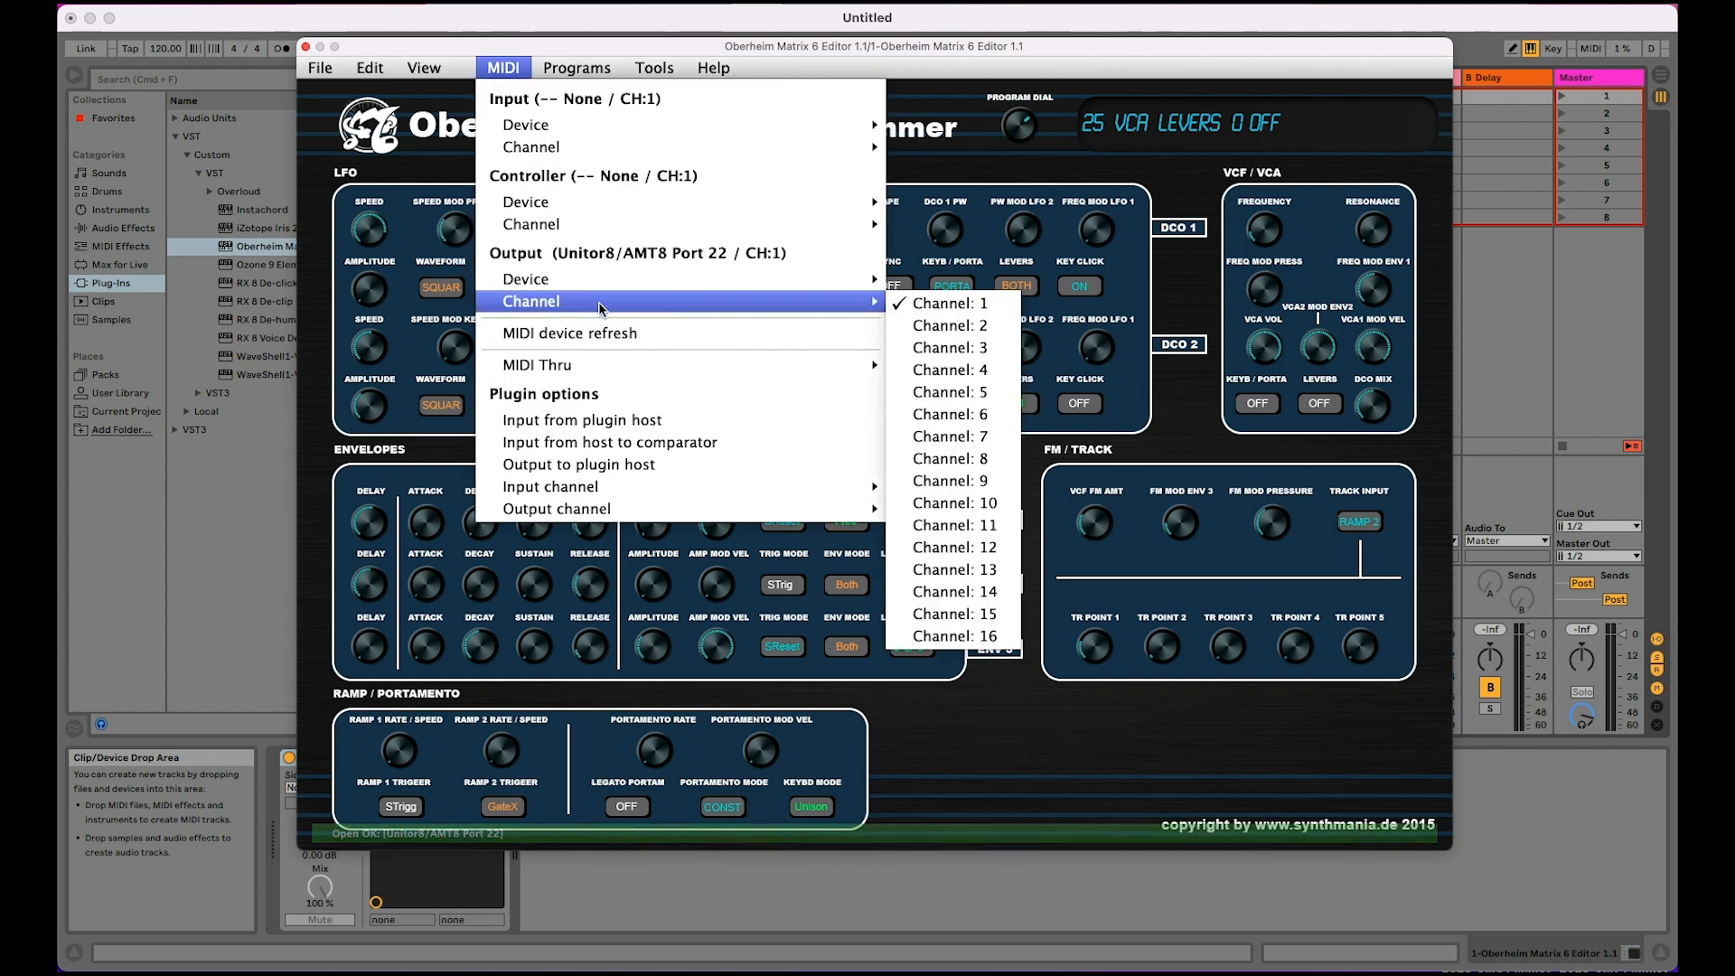
{"action": "left_click", "coordinate": [513, 70]}
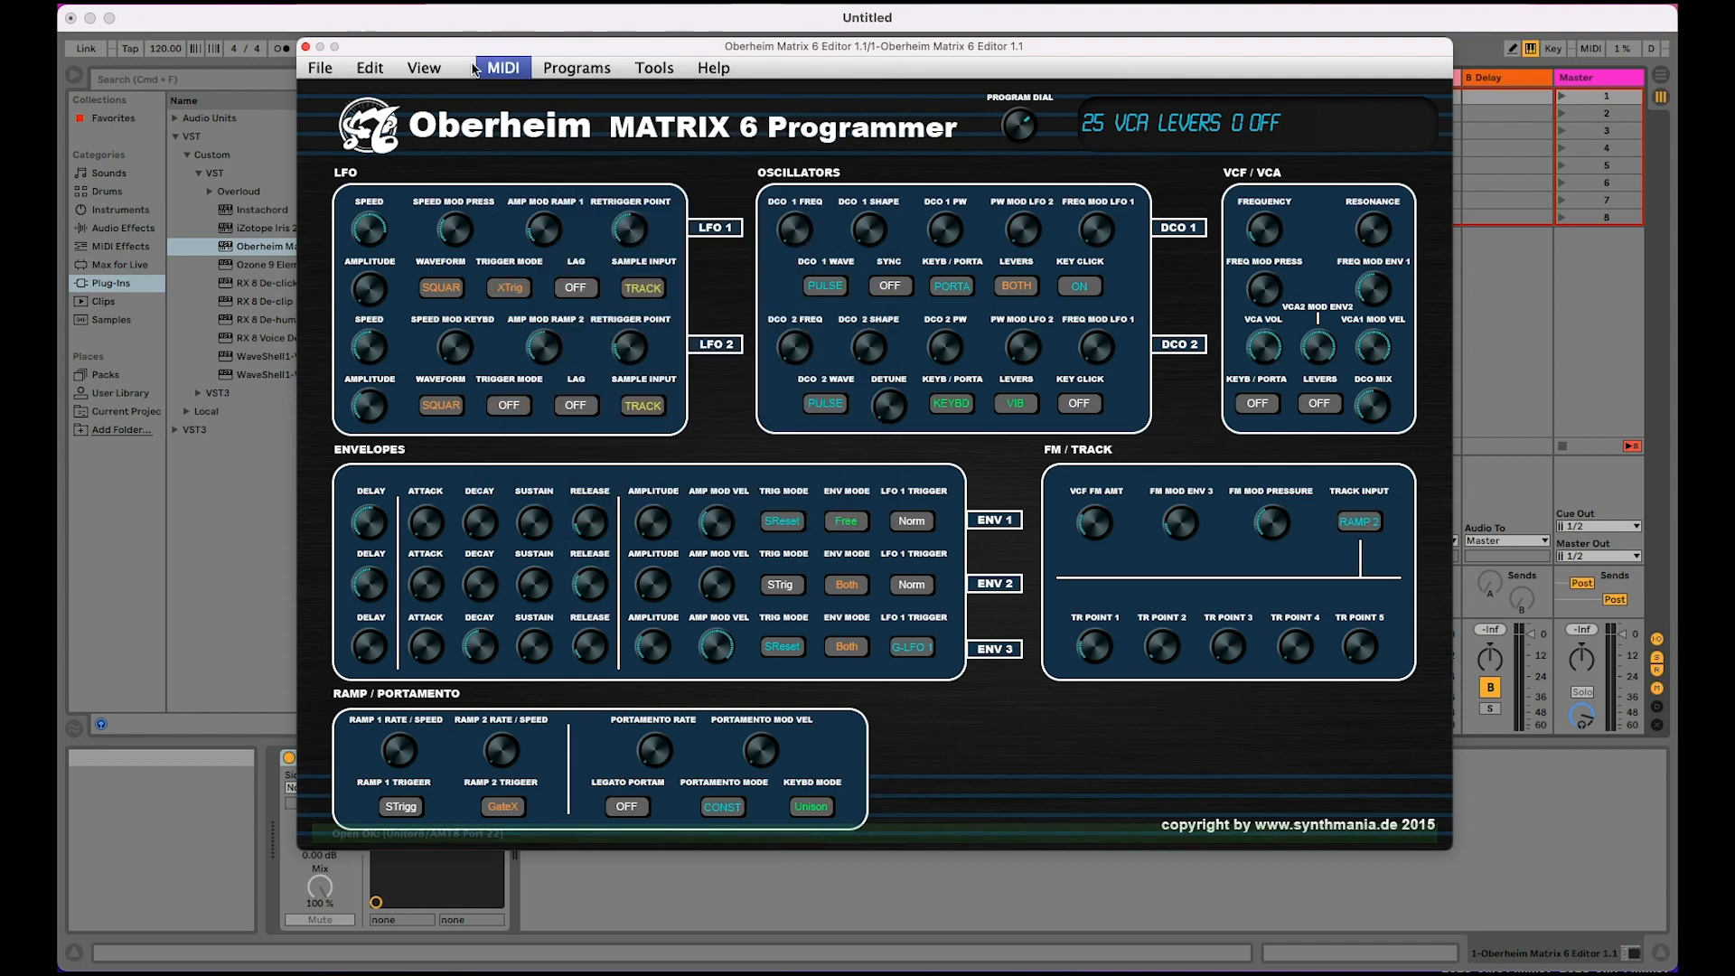
{"action": "left_click", "coordinate": [307, 48]}
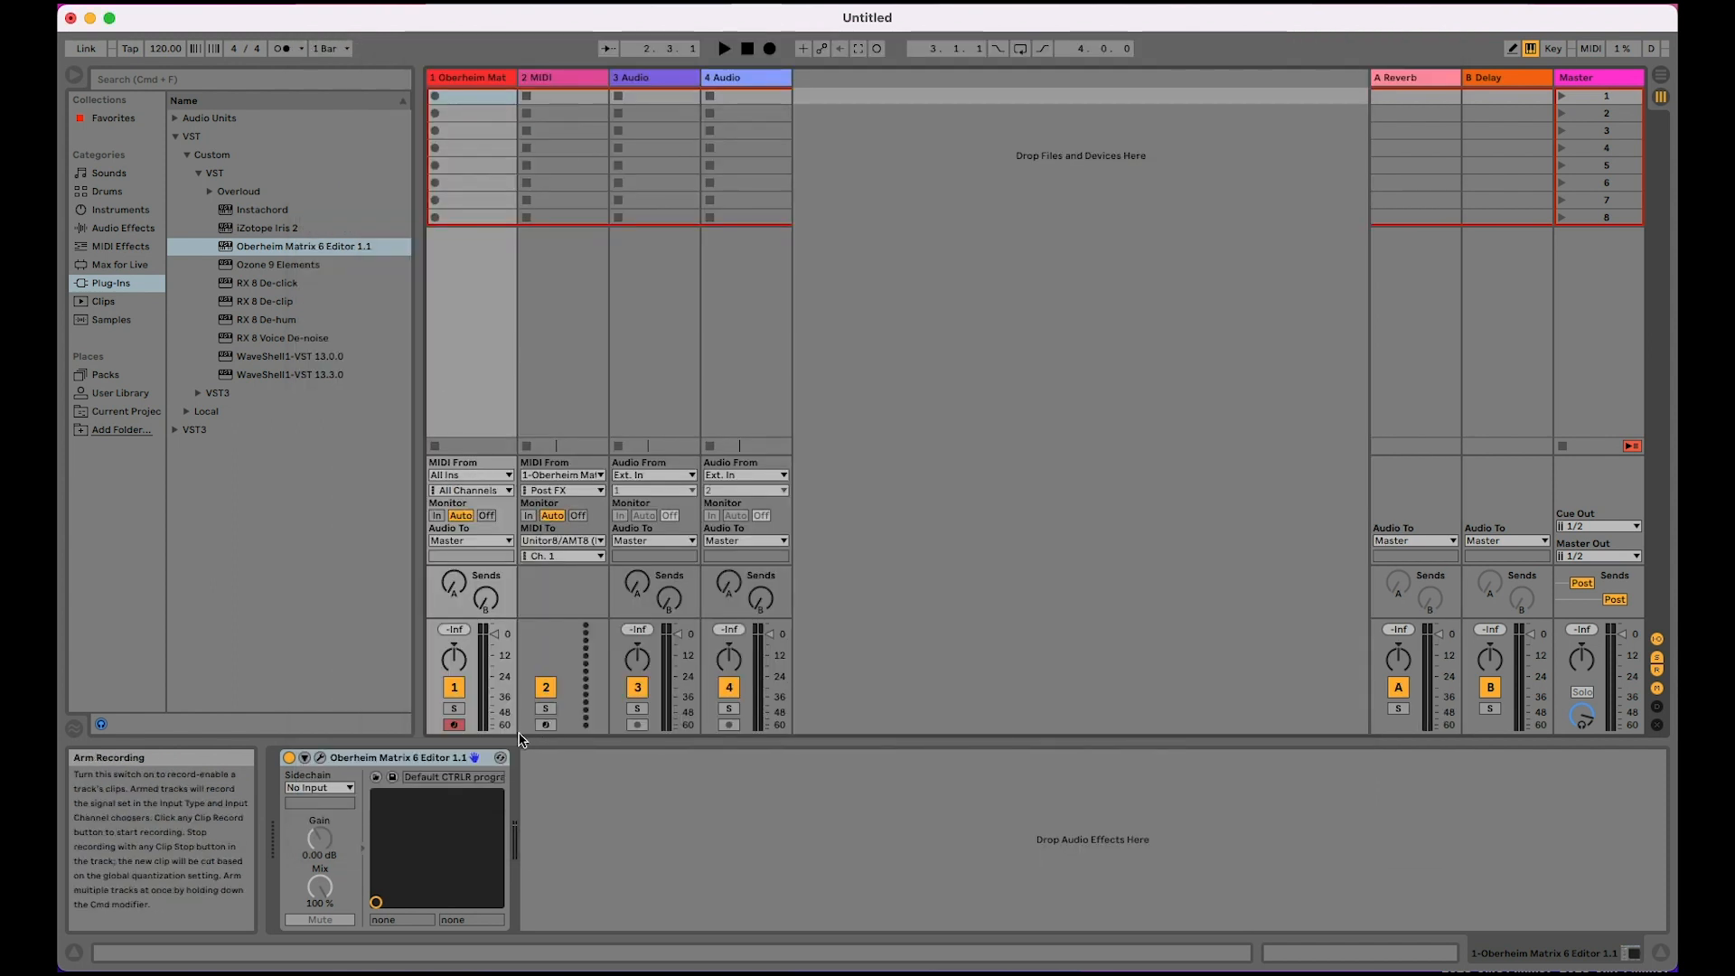
Step: Switch record arming back and forth between the Oberheim track and the second MIDI track
{"action": "left_click", "coordinate": [490, 81]}
{"action": "left_click", "coordinate": [582, 80]}
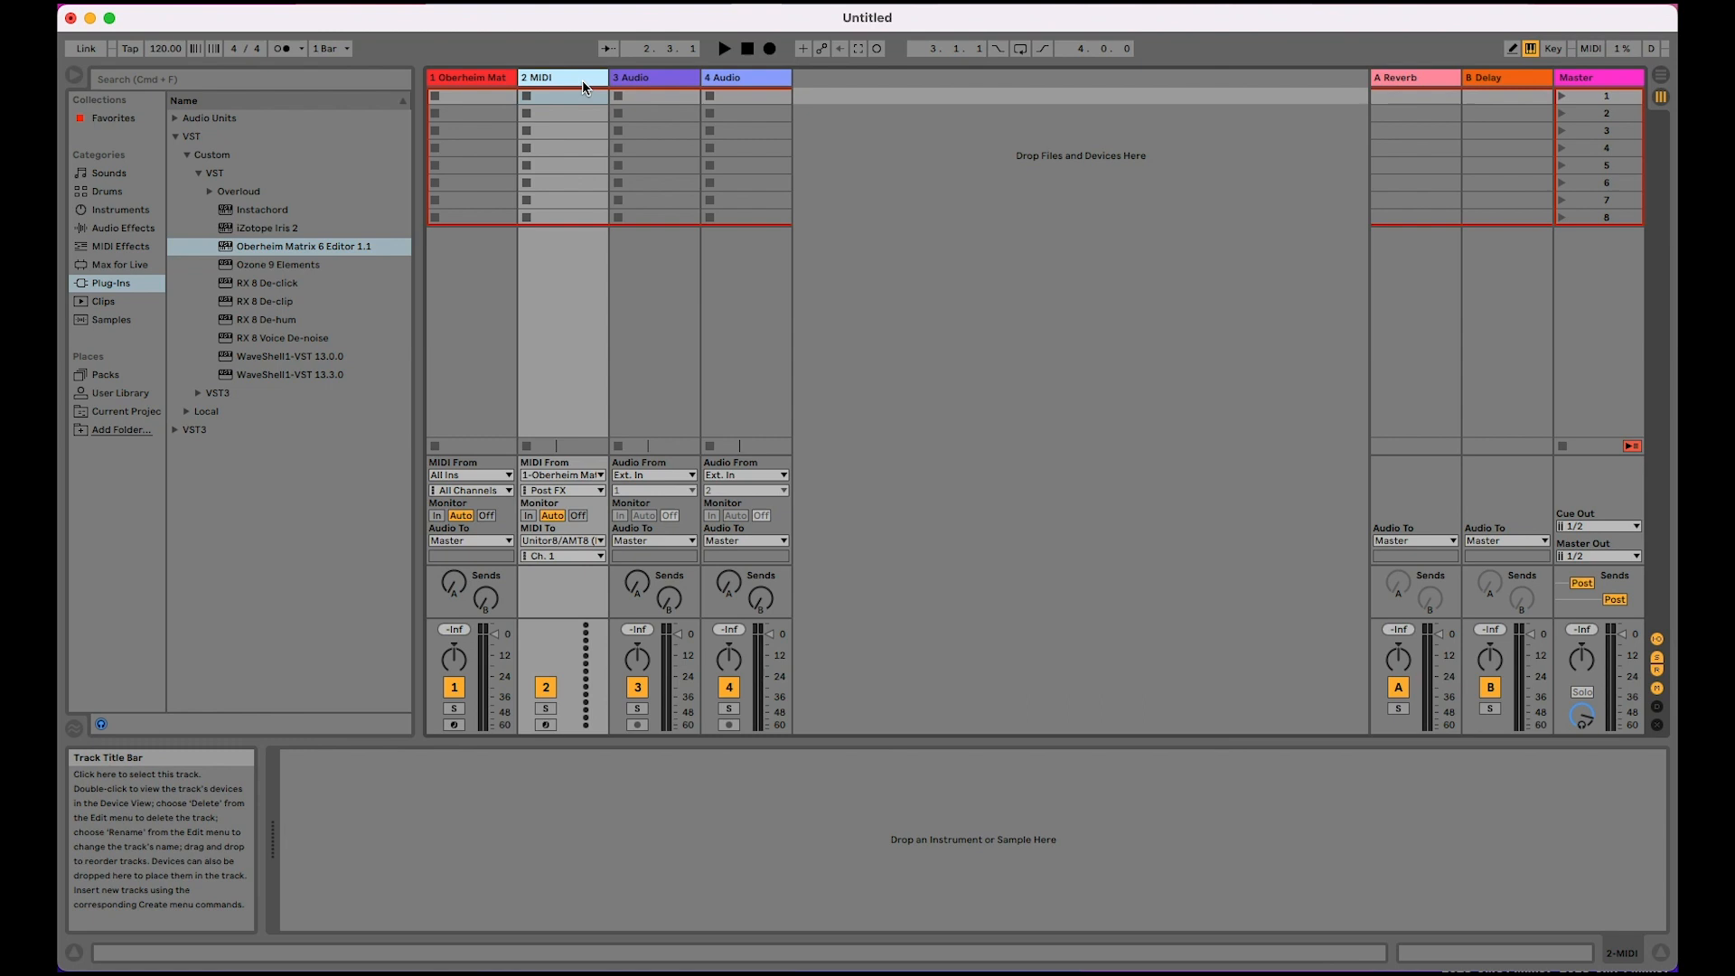
{"action": "left_click", "coordinate": [480, 77]}
{"action": "left_click", "coordinate": [593, 78]}
{"action": "left_click", "coordinate": [546, 724]}
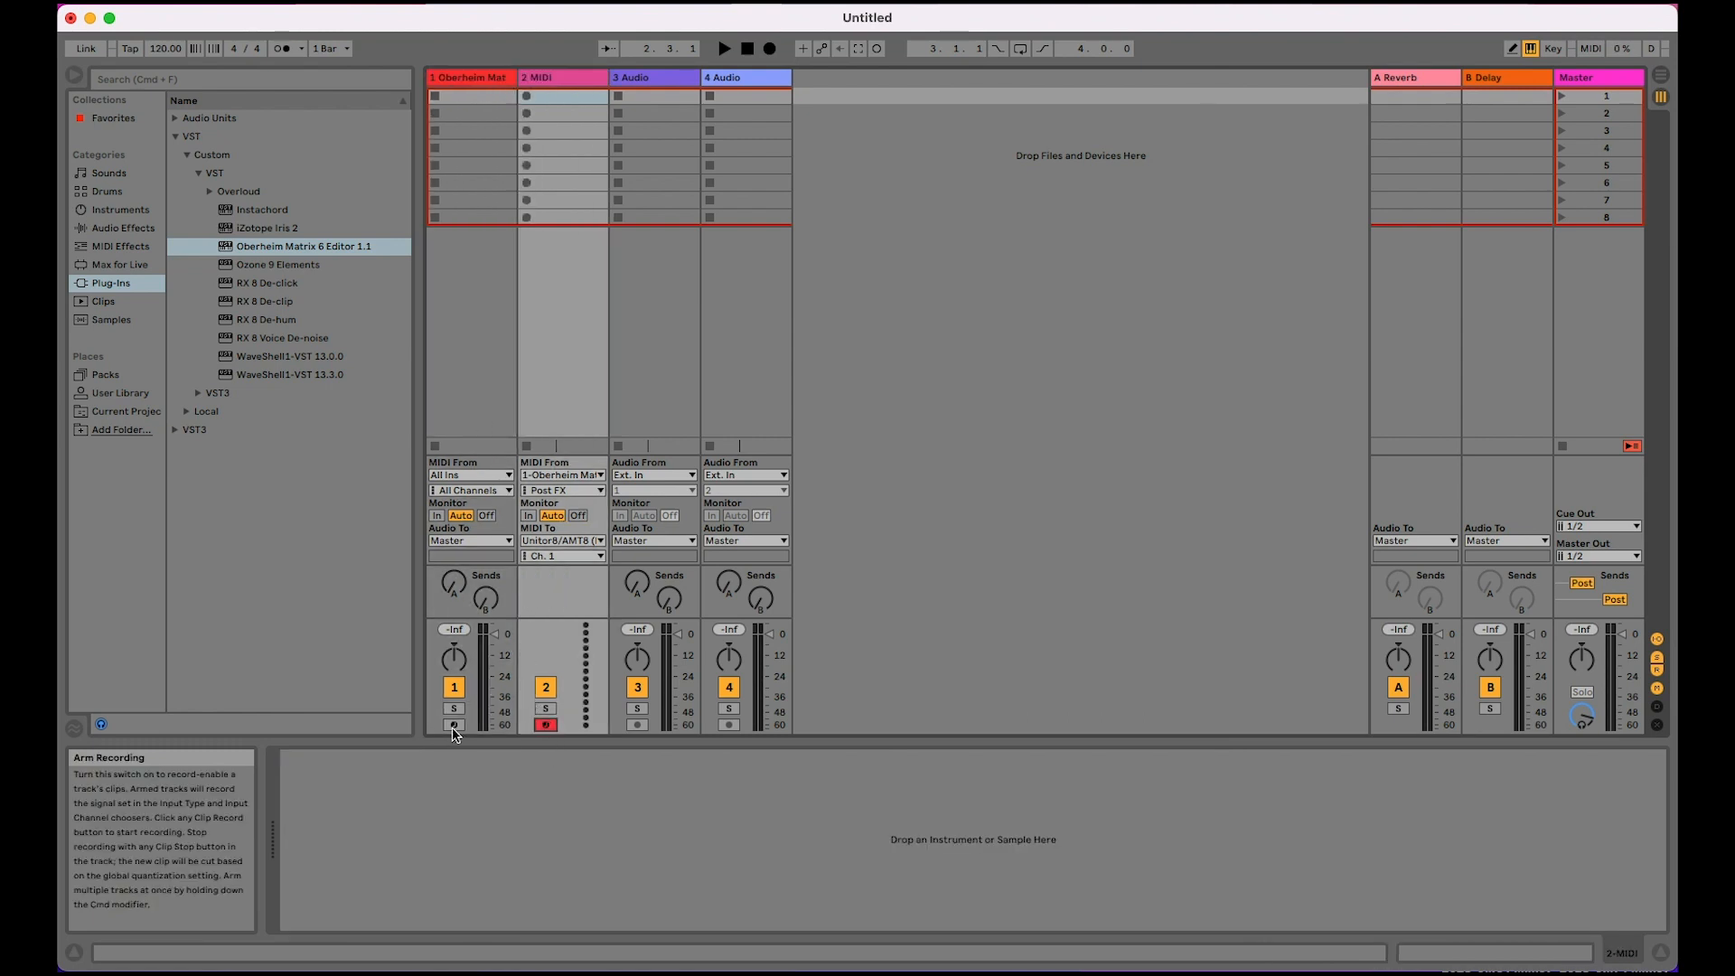
{"action": "left_click", "coordinate": [454, 725]}
{"action": "left_click", "coordinate": [547, 726]}
{"action": "left_click", "coordinate": [455, 726]}
{"action": "left_click", "coordinate": [550, 725]}
{"action": "left_click", "coordinate": [454, 726]}
{"action": "left_click", "coordinate": [547, 726]}
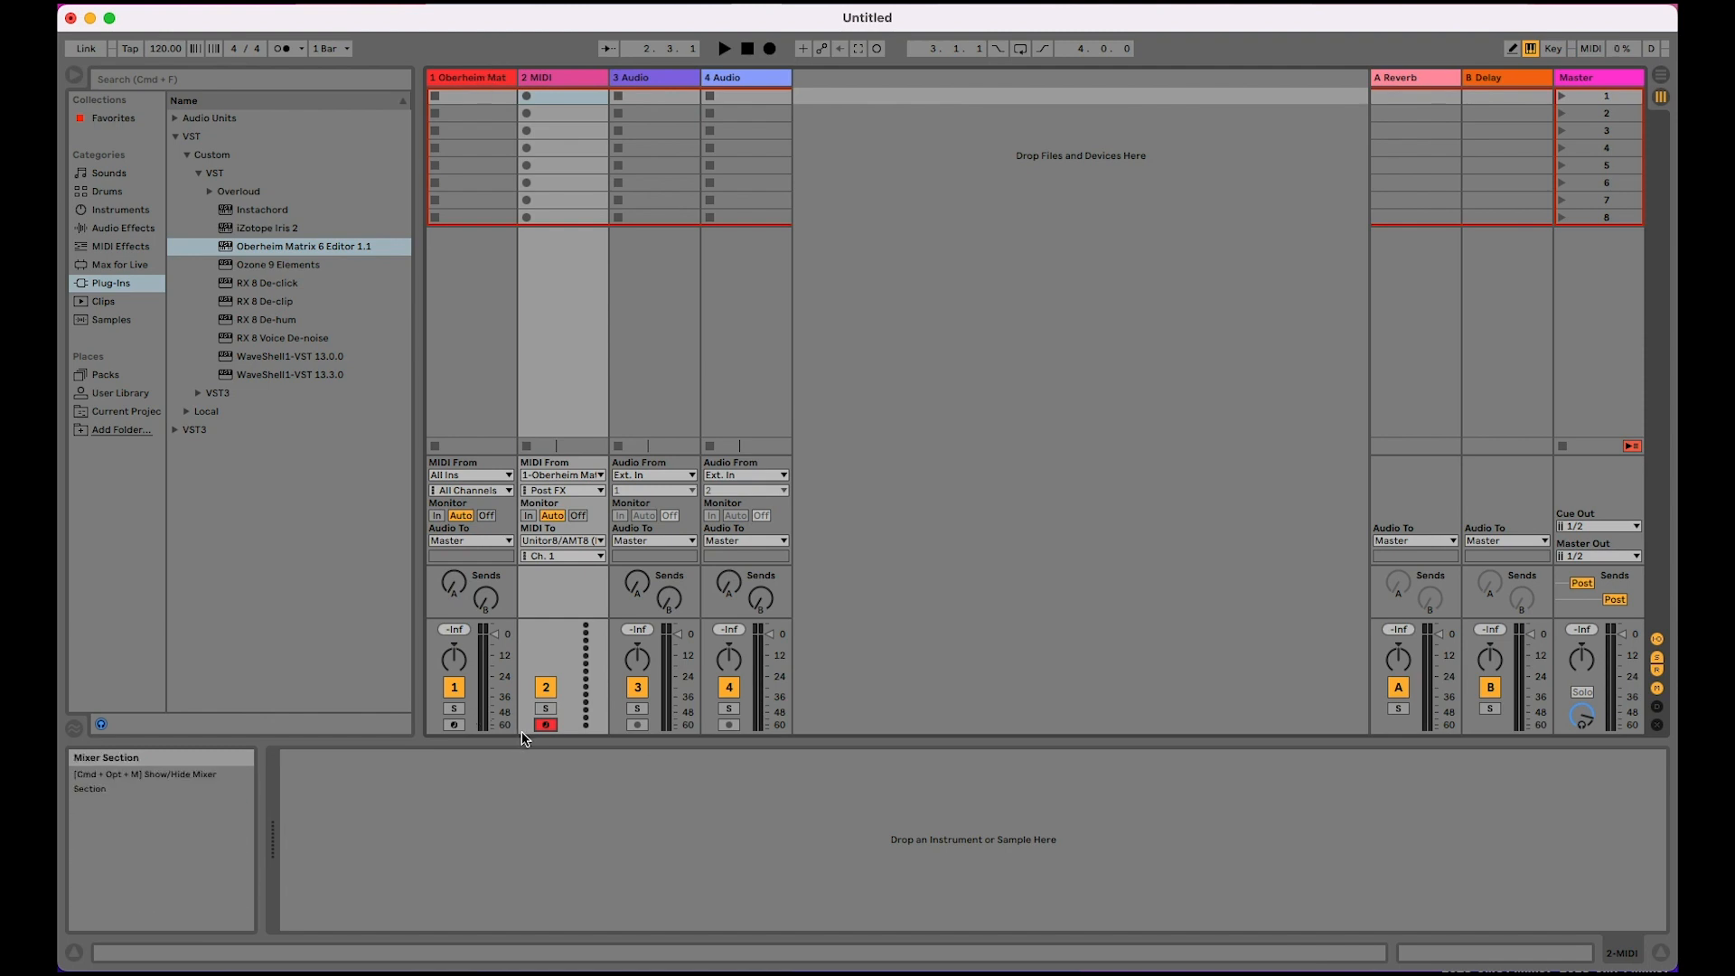
{"action": "left_click", "coordinate": [455, 725]}
{"action": "left_click", "coordinate": [546, 726]}
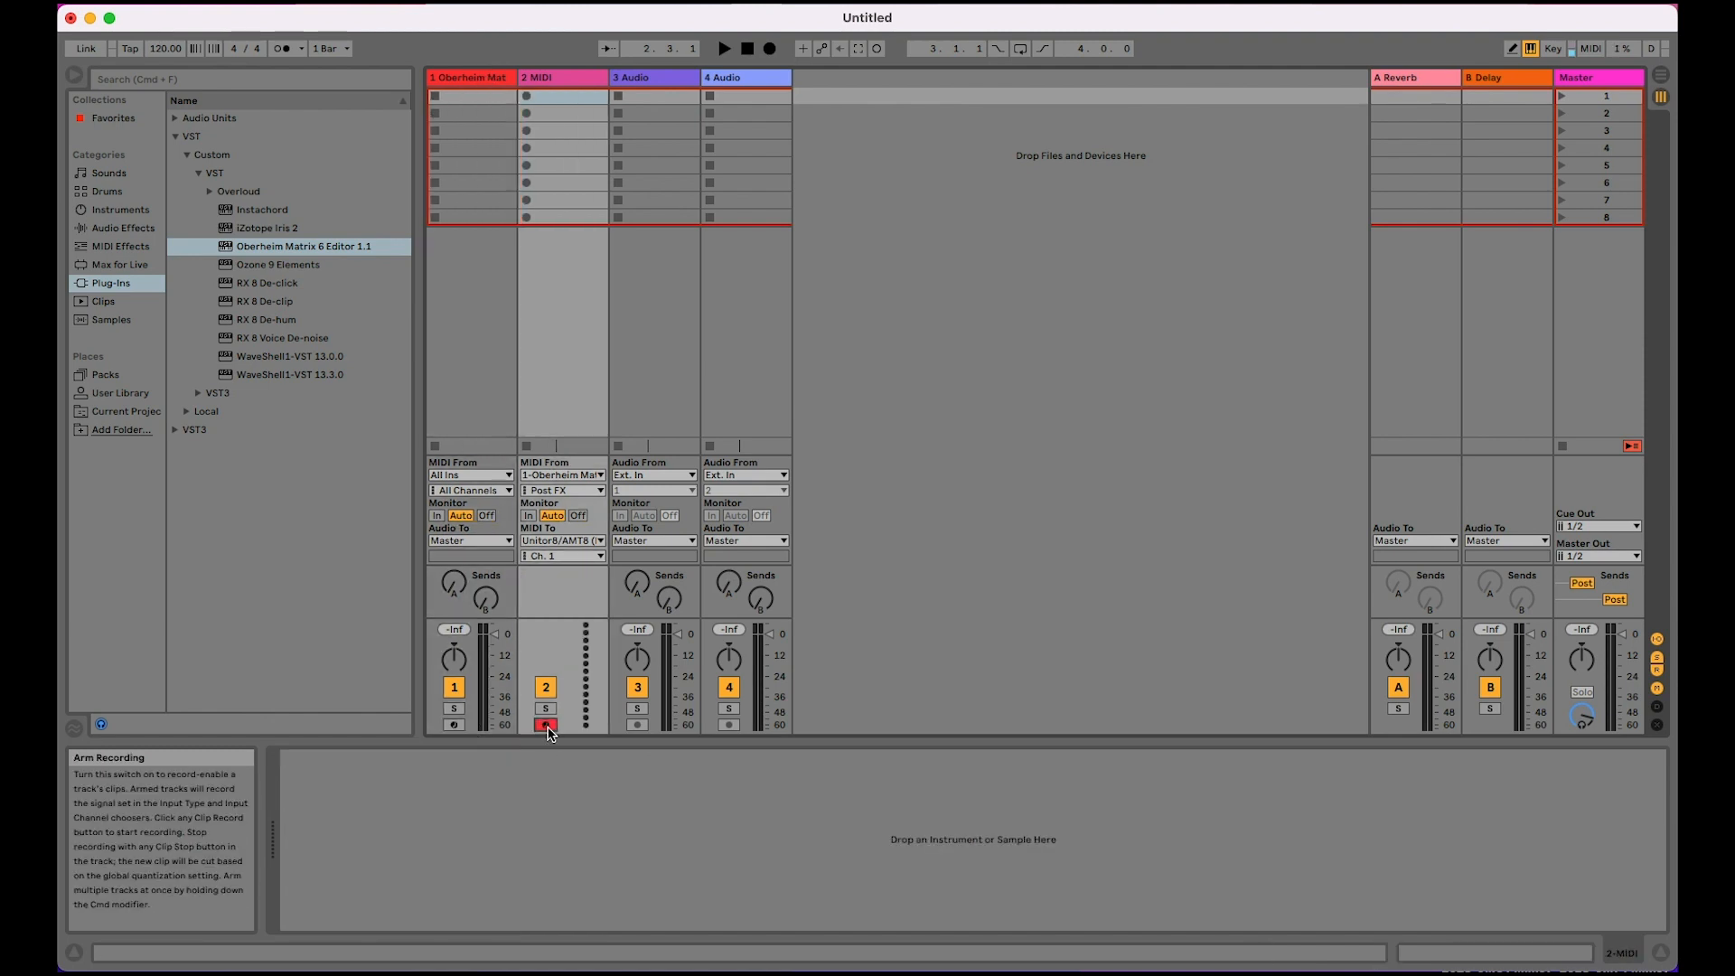
Step: Arm the Oberheim track and the second MIDI track for recording at the same time
{"action": "left_click", "coordinate": [455, 726]}
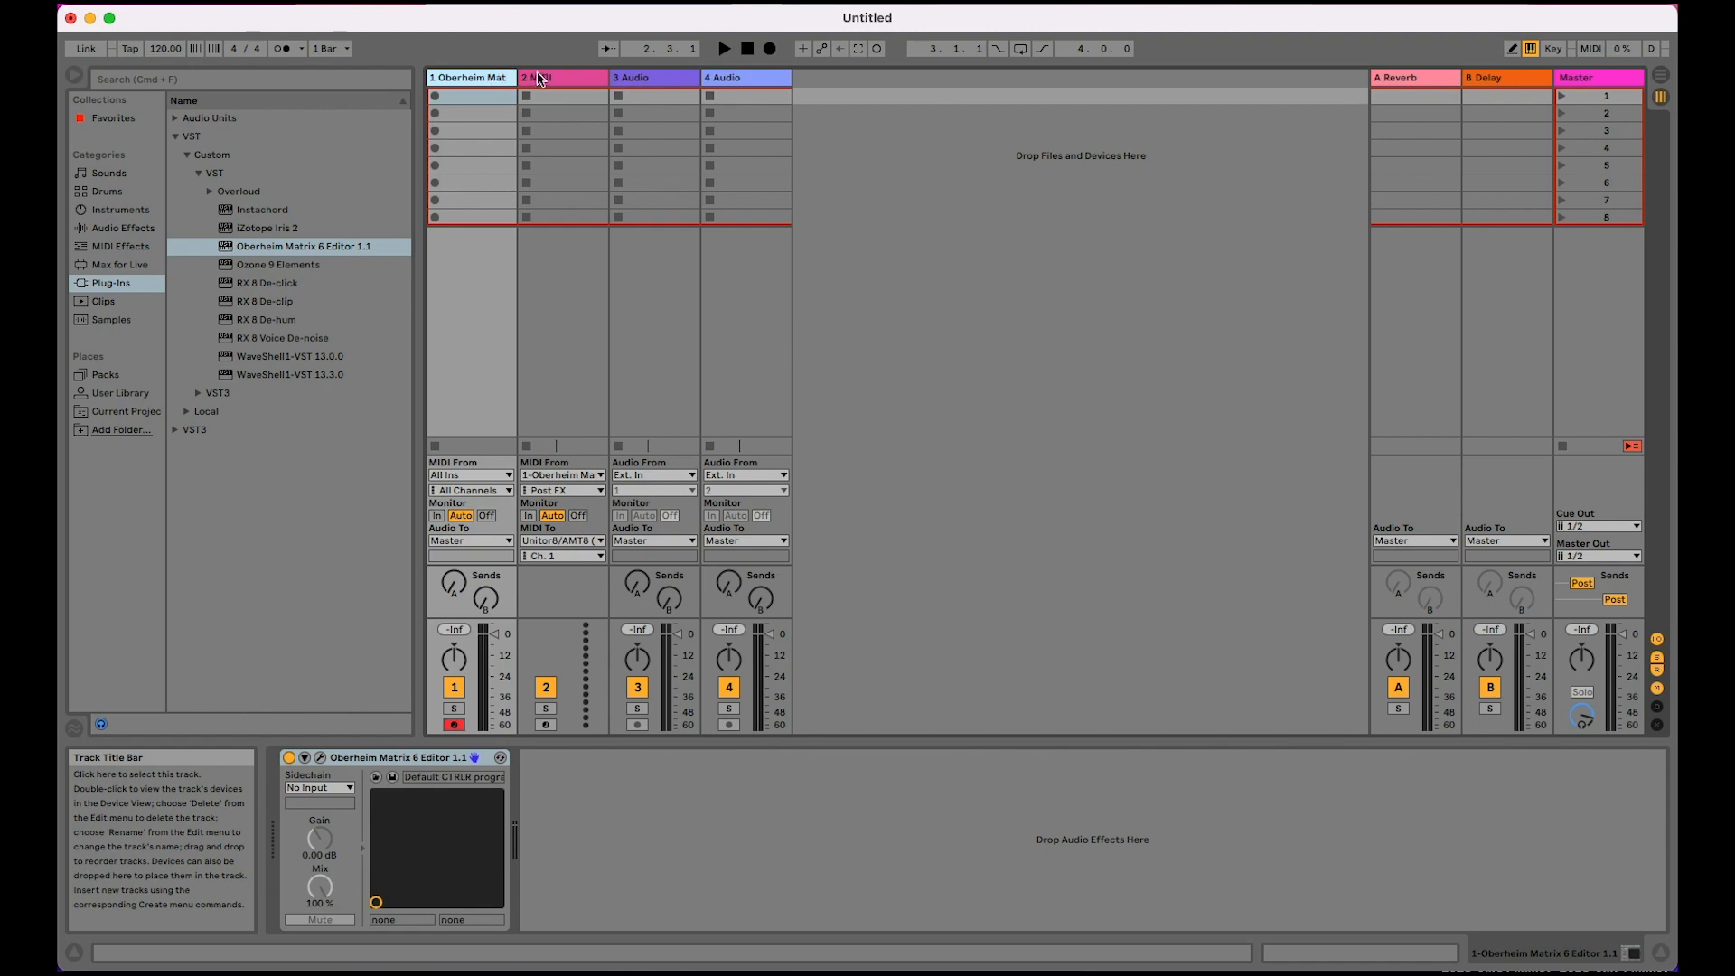
{"action": "left_click", "coordinate": [557, 80]}
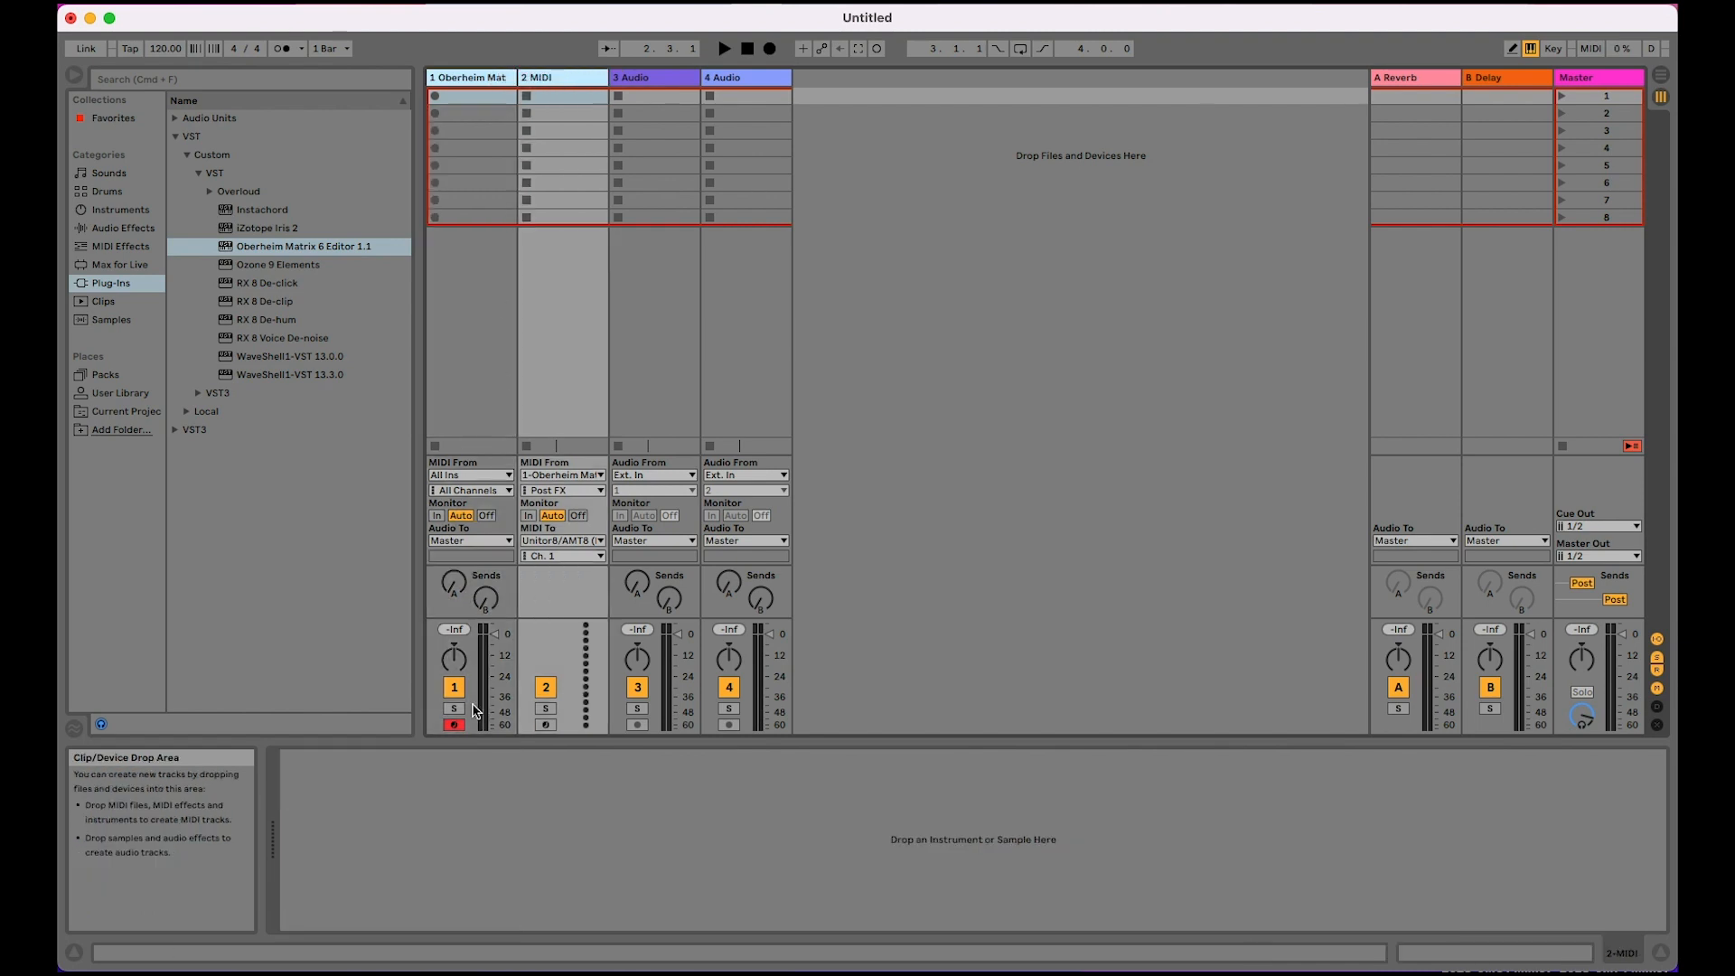
{"action": "left_click", "coordinate": [547, 726], "text": "super"}
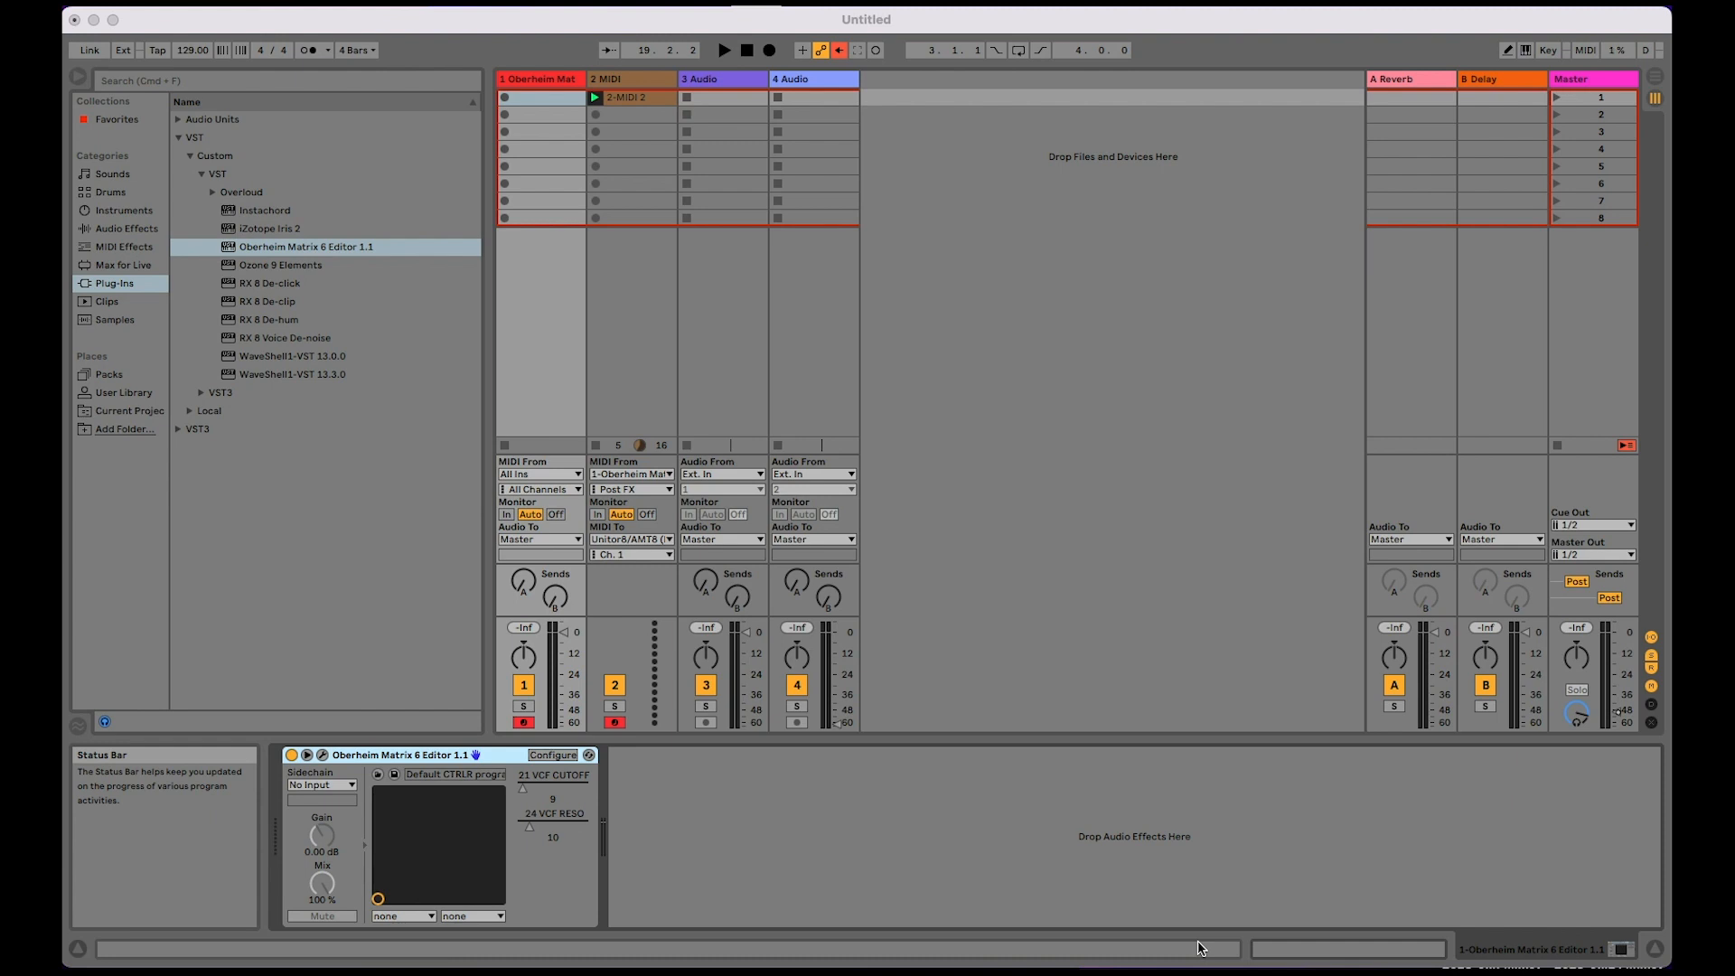
Step: Enable Configure mode on the Matrix 6 Editor device and set the plug-in's MIDI output device to Unitor8/AMT8 Port 22
{"action": "left_click", "coordinate": [540, 762]}
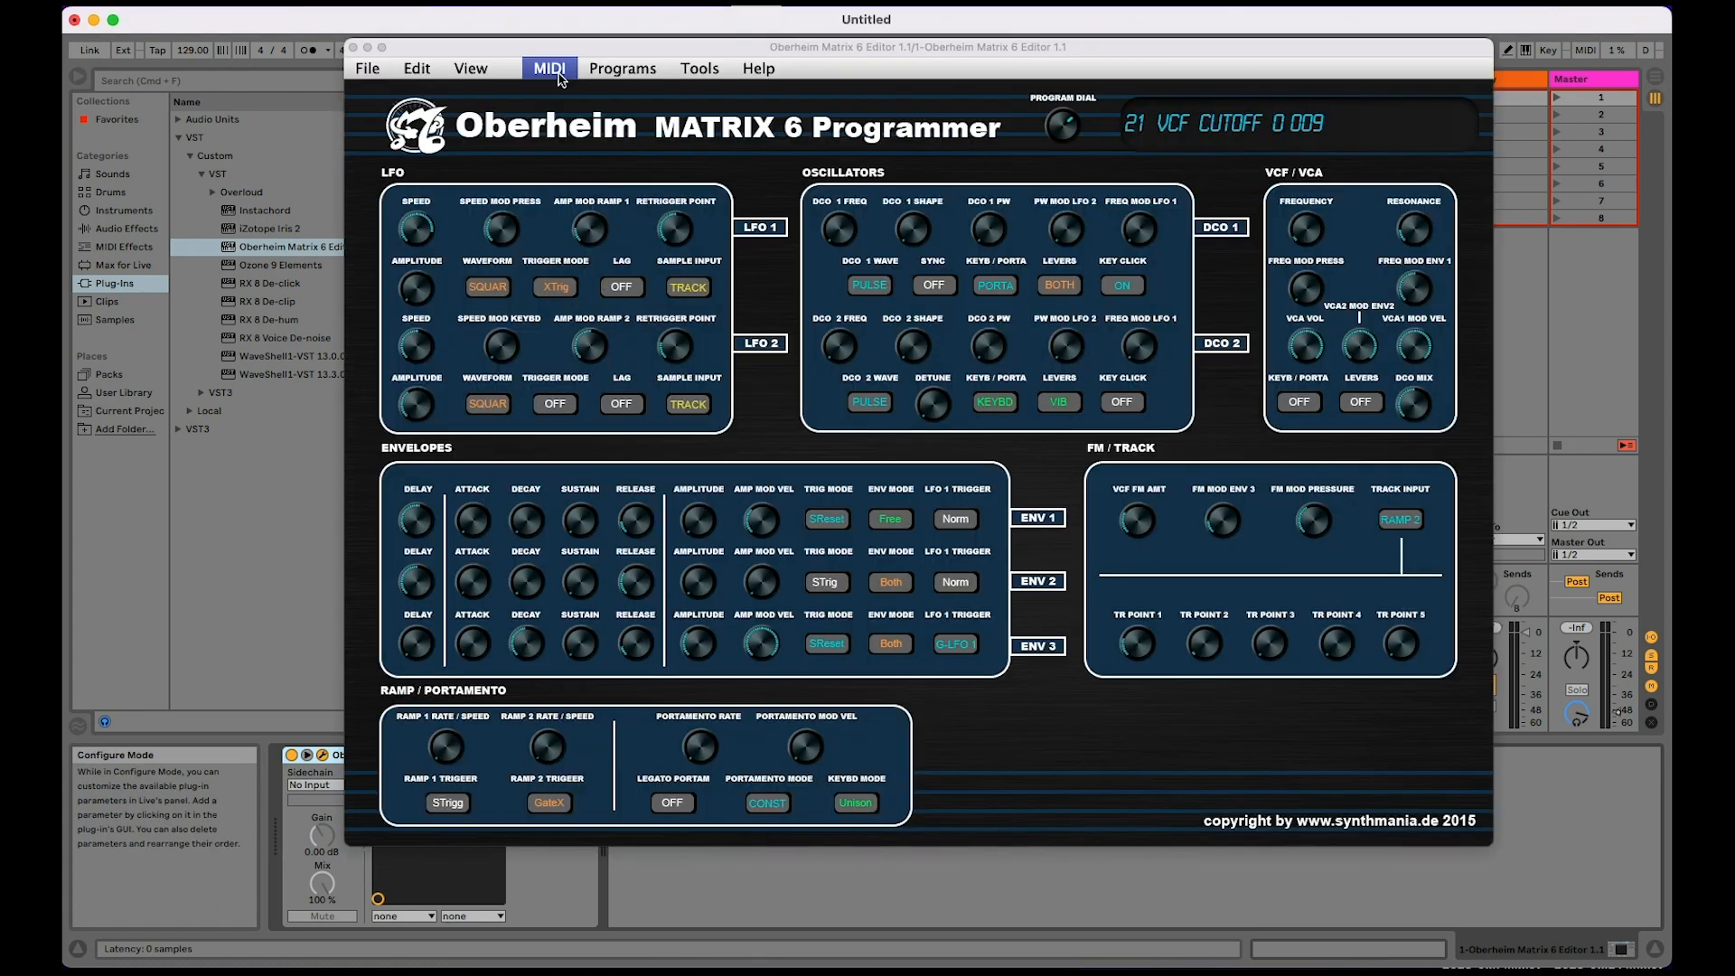
{"action": "left_click", "coordinate": [559, 77]}
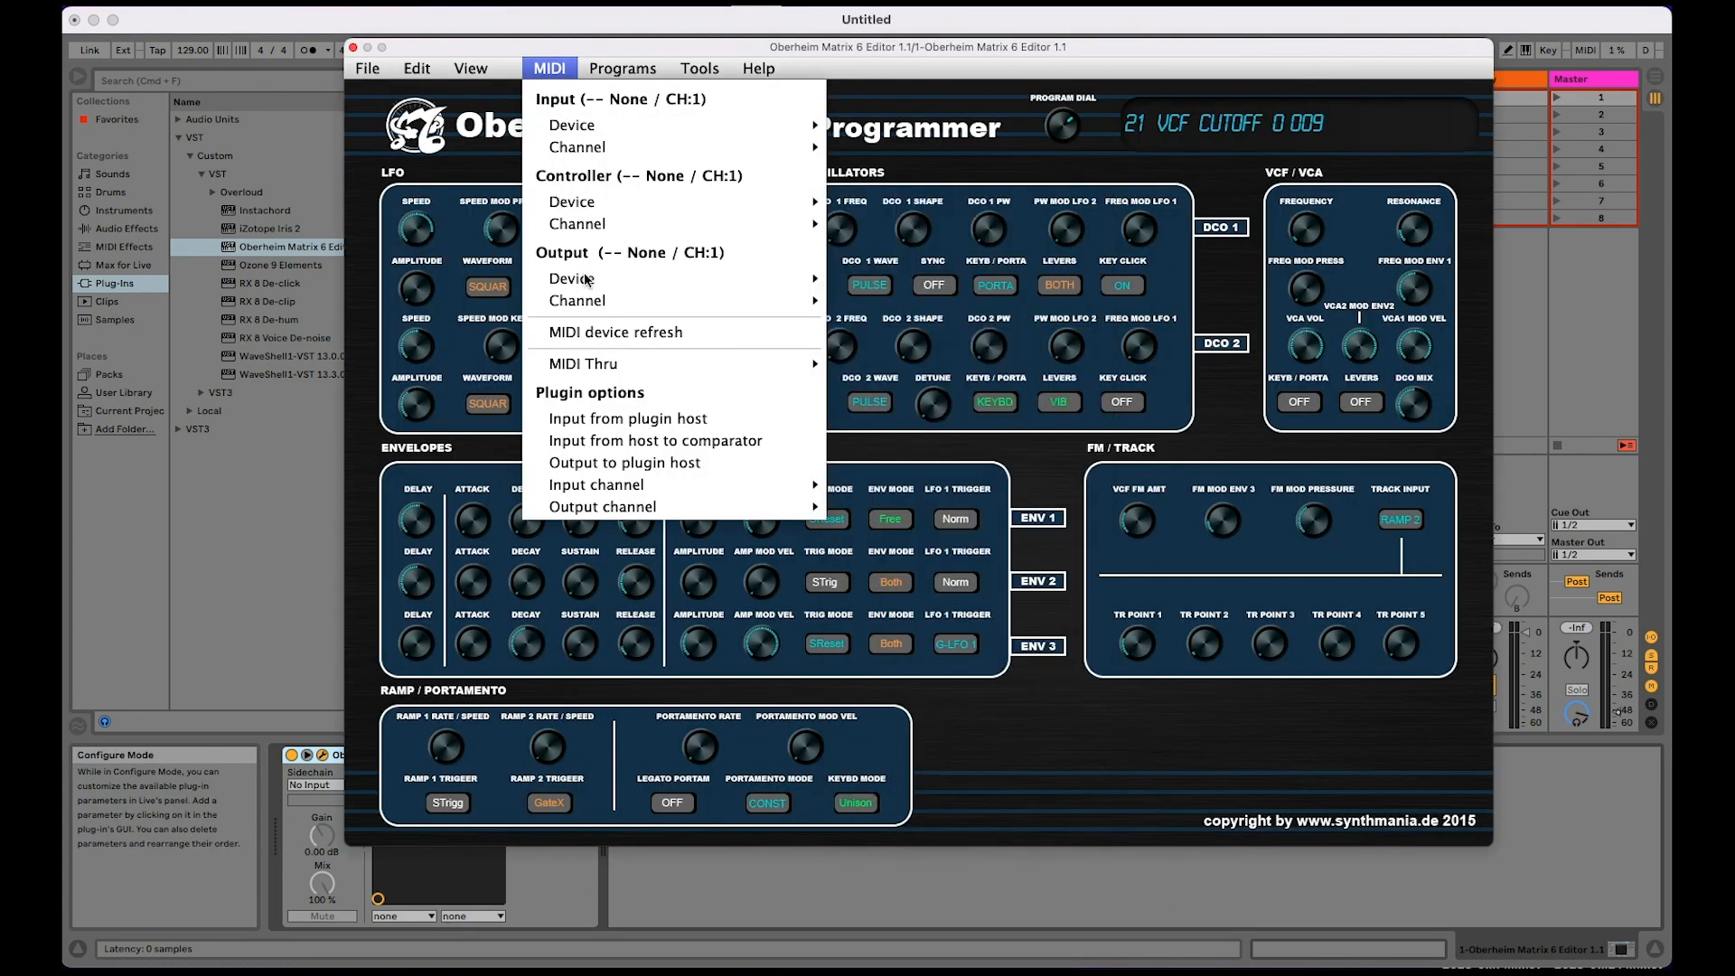
{"action": "mouse_move", "coordinate": [585, 280]}
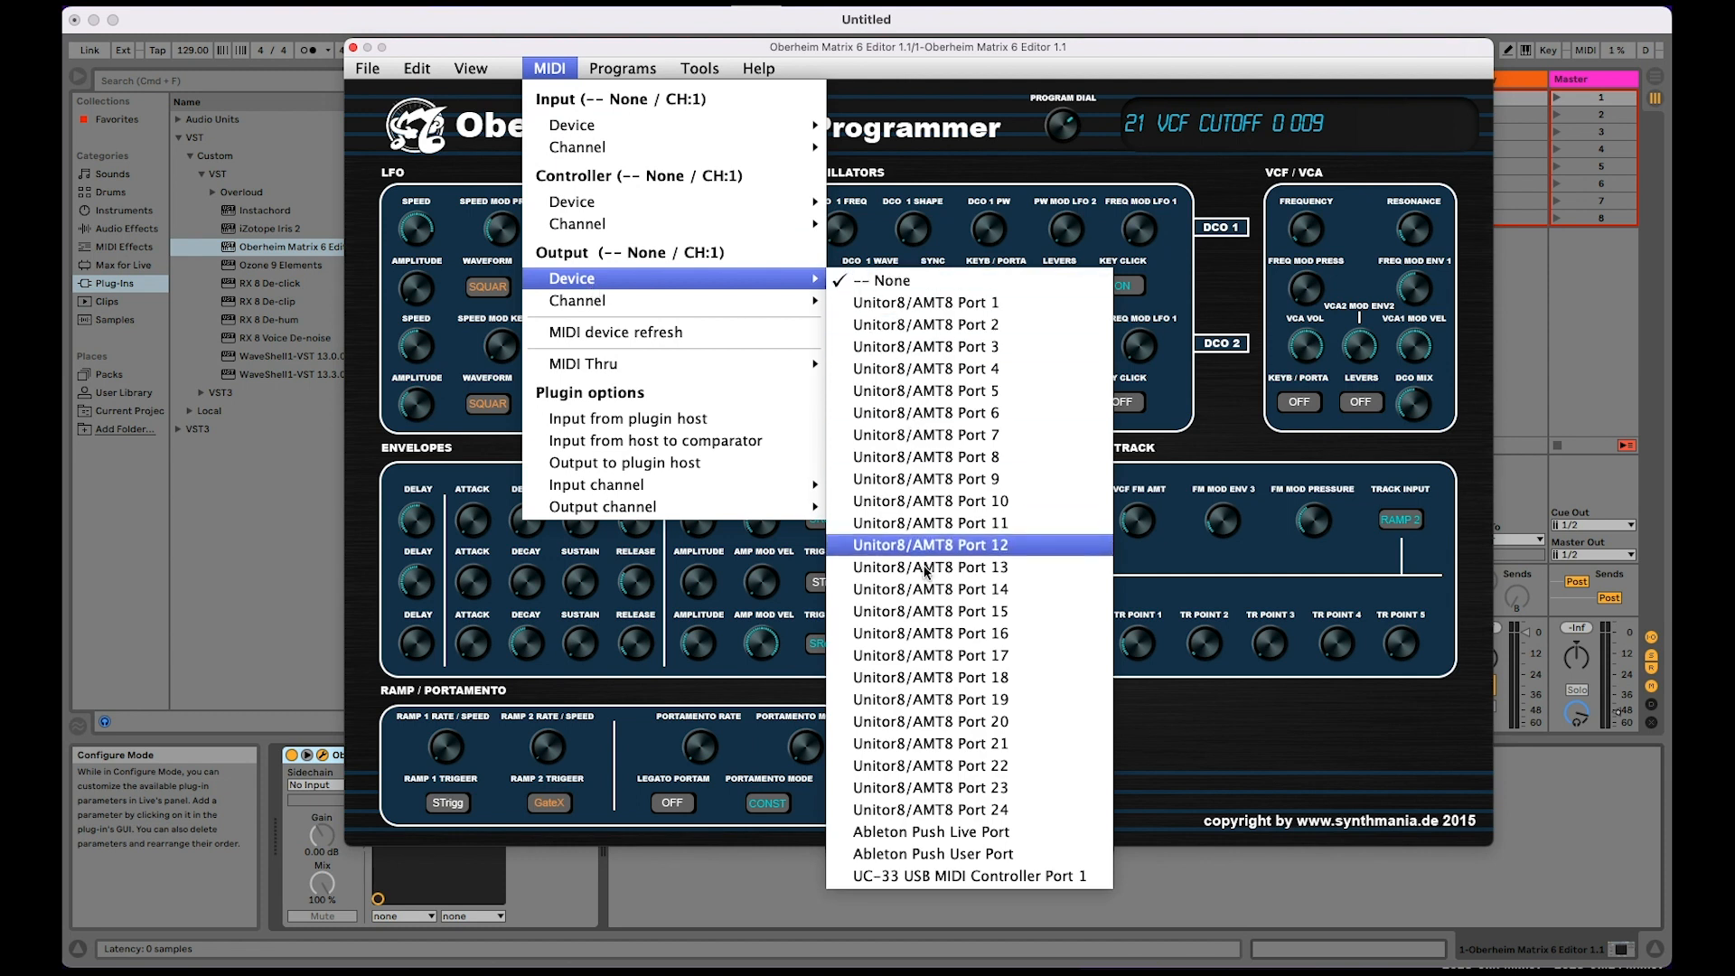
{"action": "left_click", "coordinate": [962, 766]}
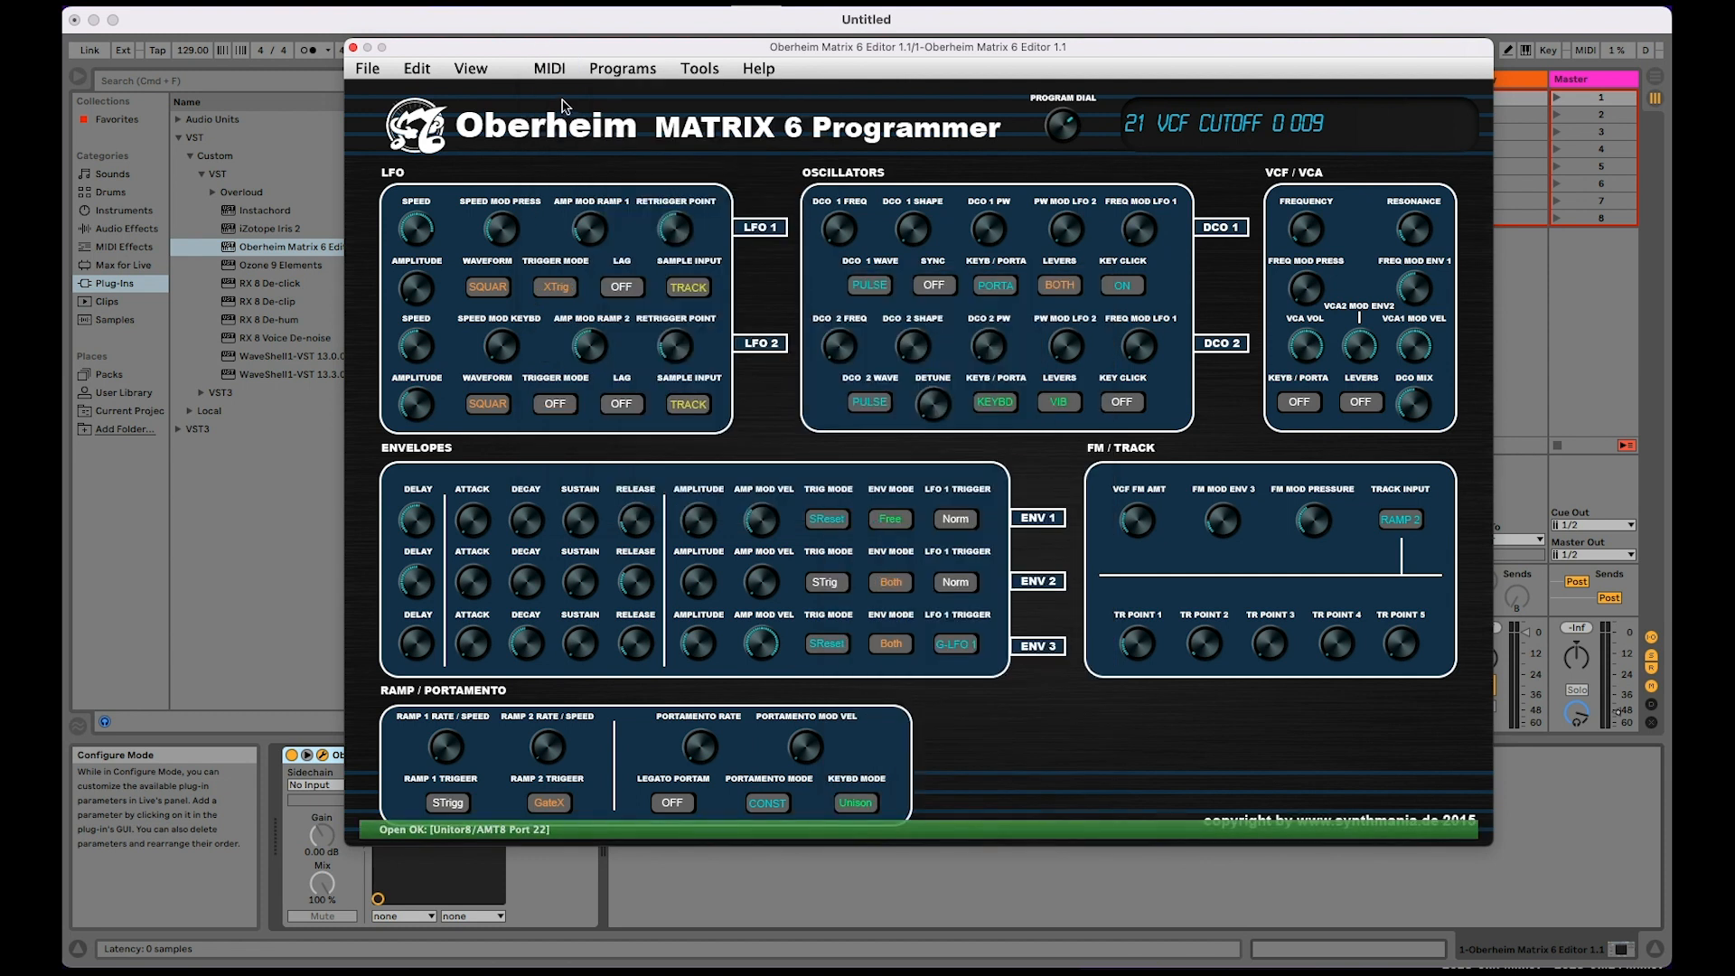
Step: Check the Matrix 6 Editor's MIDI output channel options and close the plug-in window
{"action": "left_click", "coordinate": [553, 72]}
{"action": "mouse_move", "coordinate": [586, 225]}
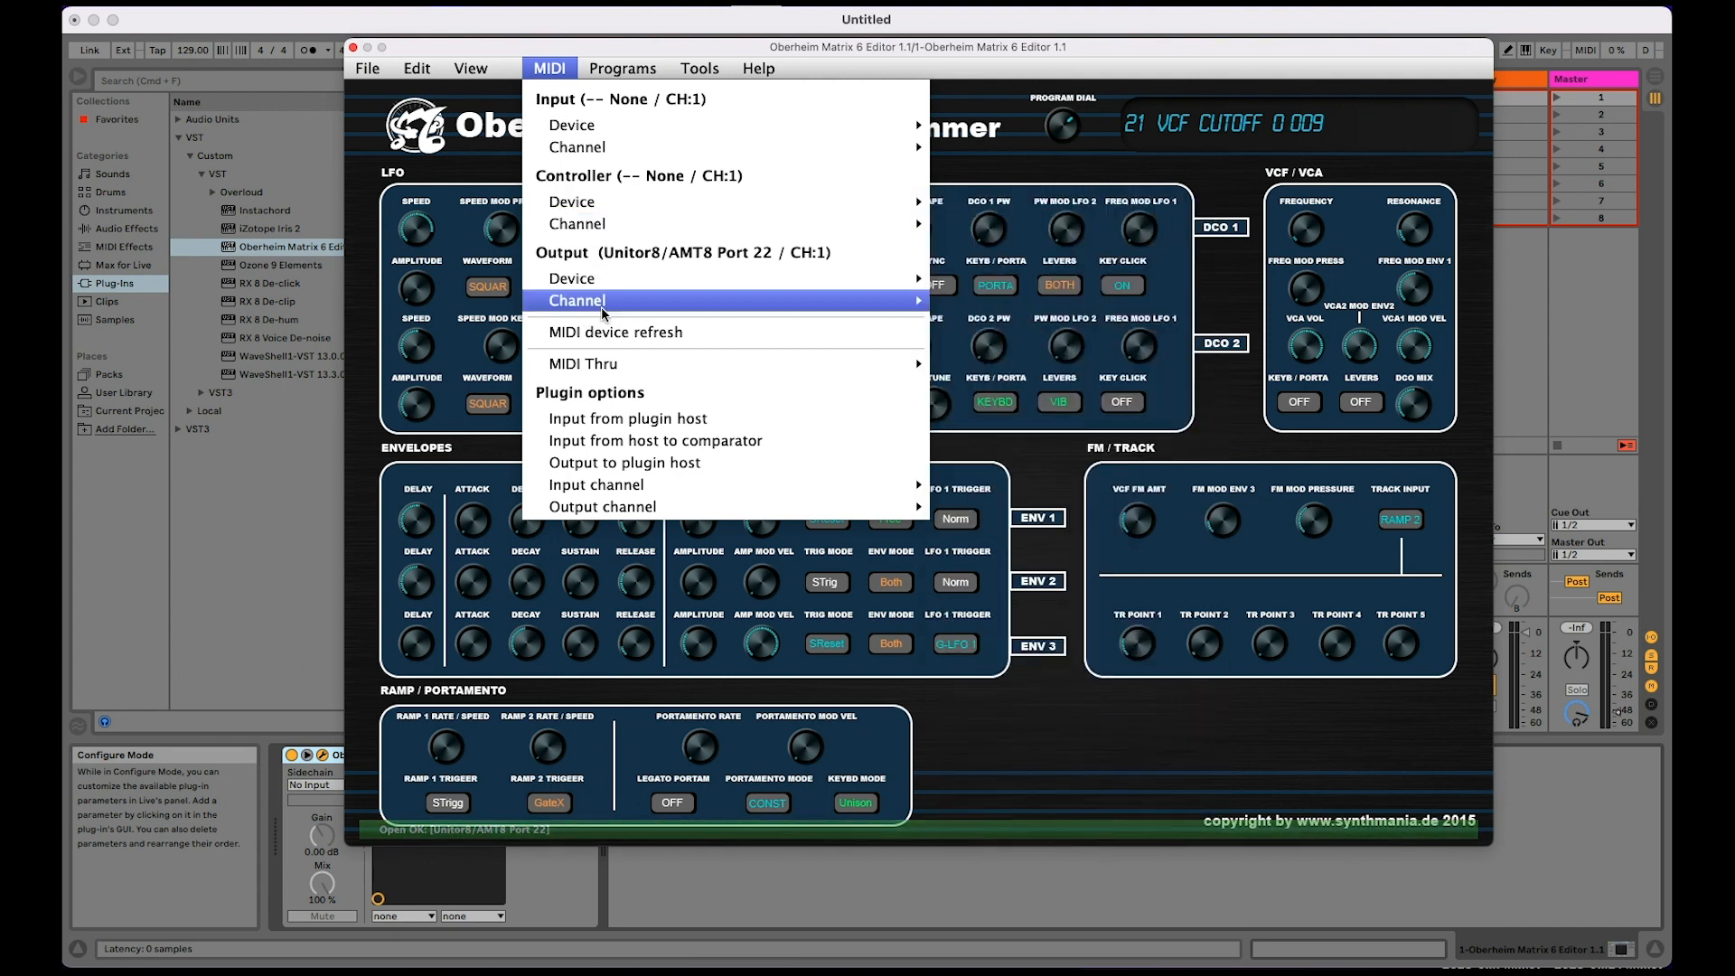
{"action": "mouse_move", "coordinate": [604, 313]}
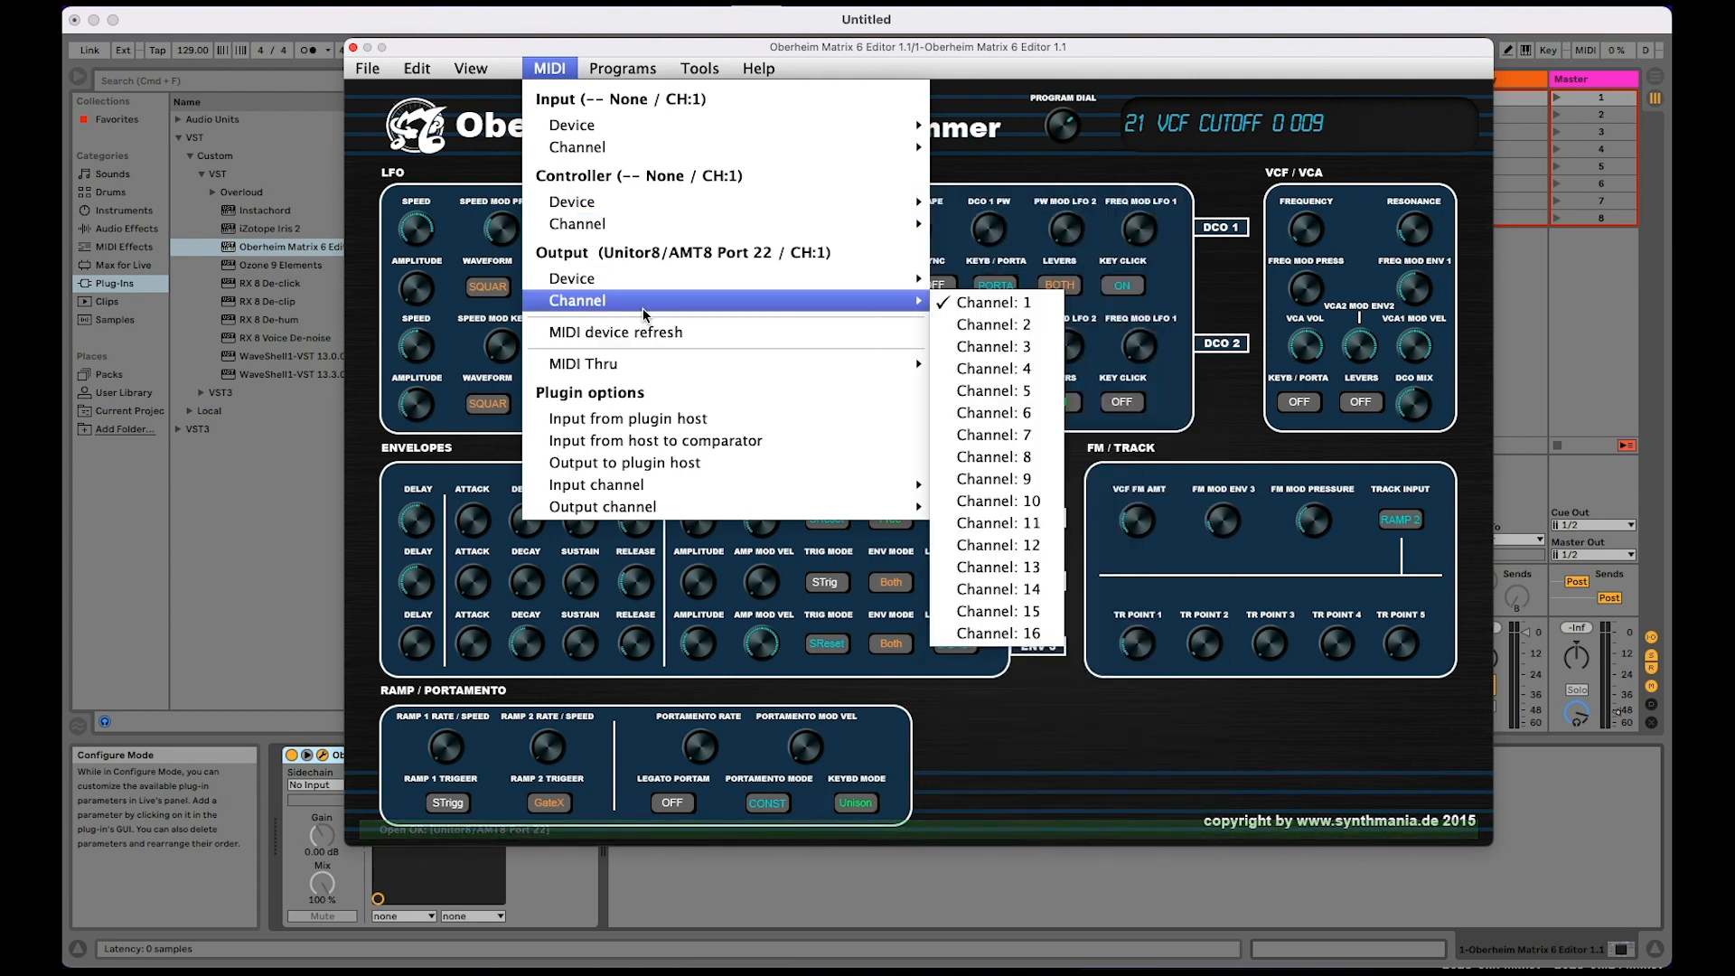
{"action": "left_click", "coordinate": [561, 66]}
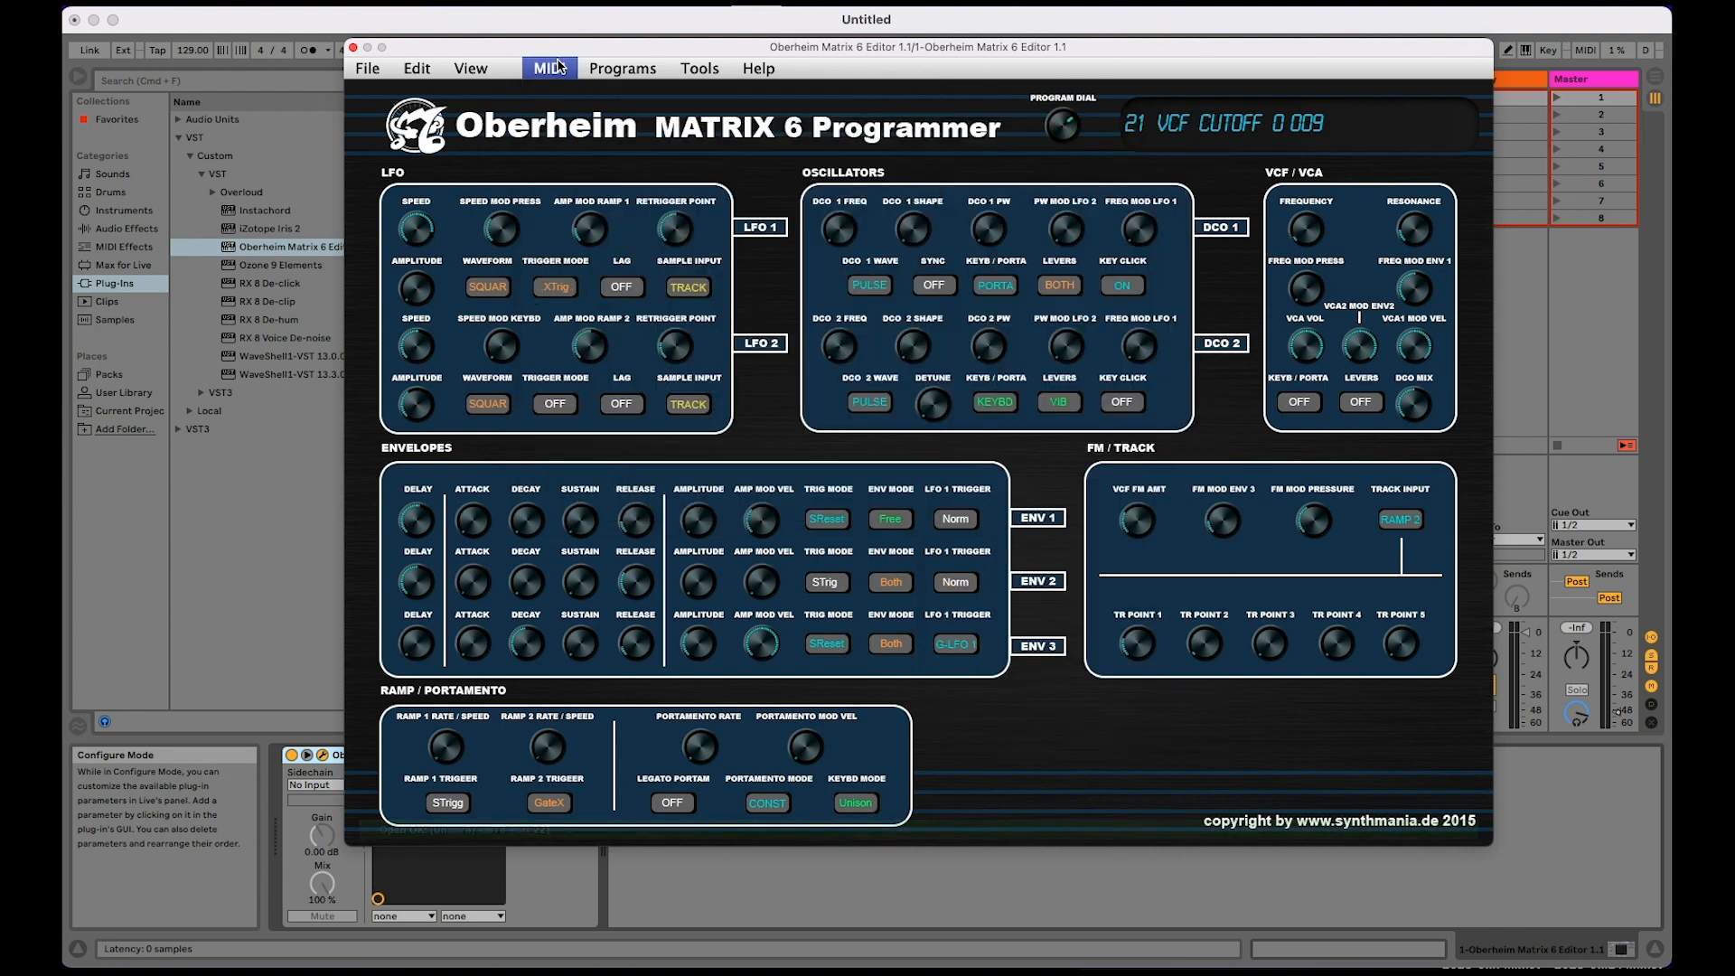
{"action": "left_click", "coordinate": [353, 48]}
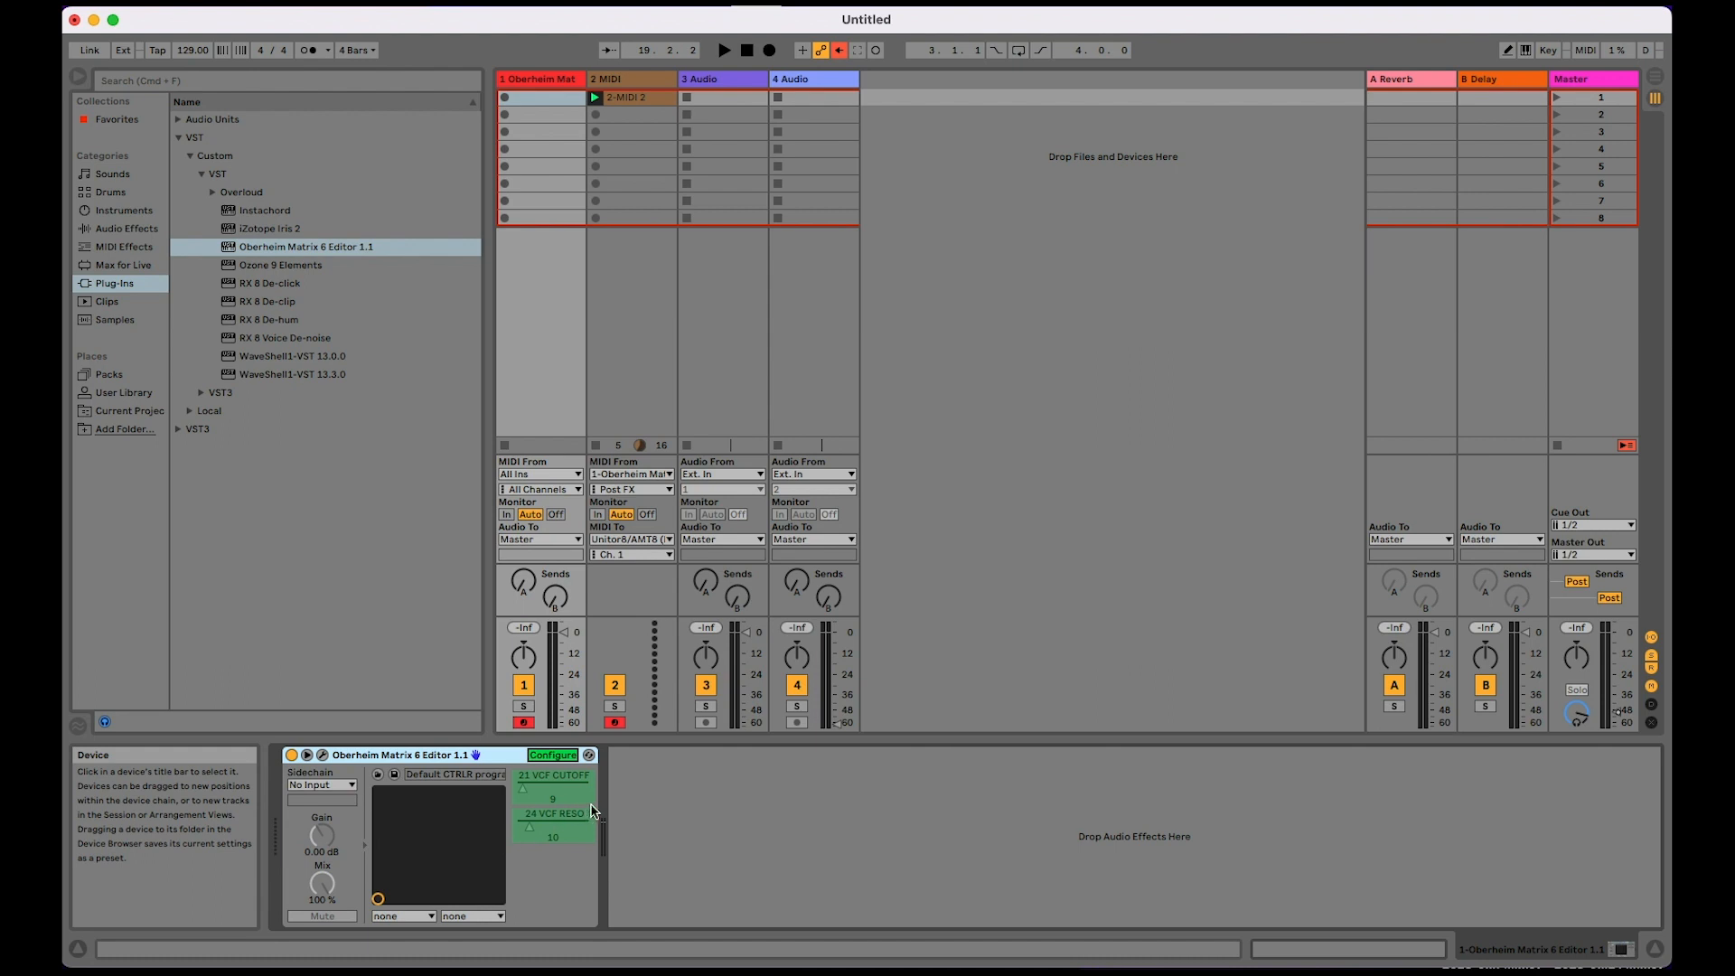
Step: Turn off Configure mode on the Matrix 6 Editor device and launch the clip on the second MIDI track
{"action": "left_click", "coordinate": [547, 757]}
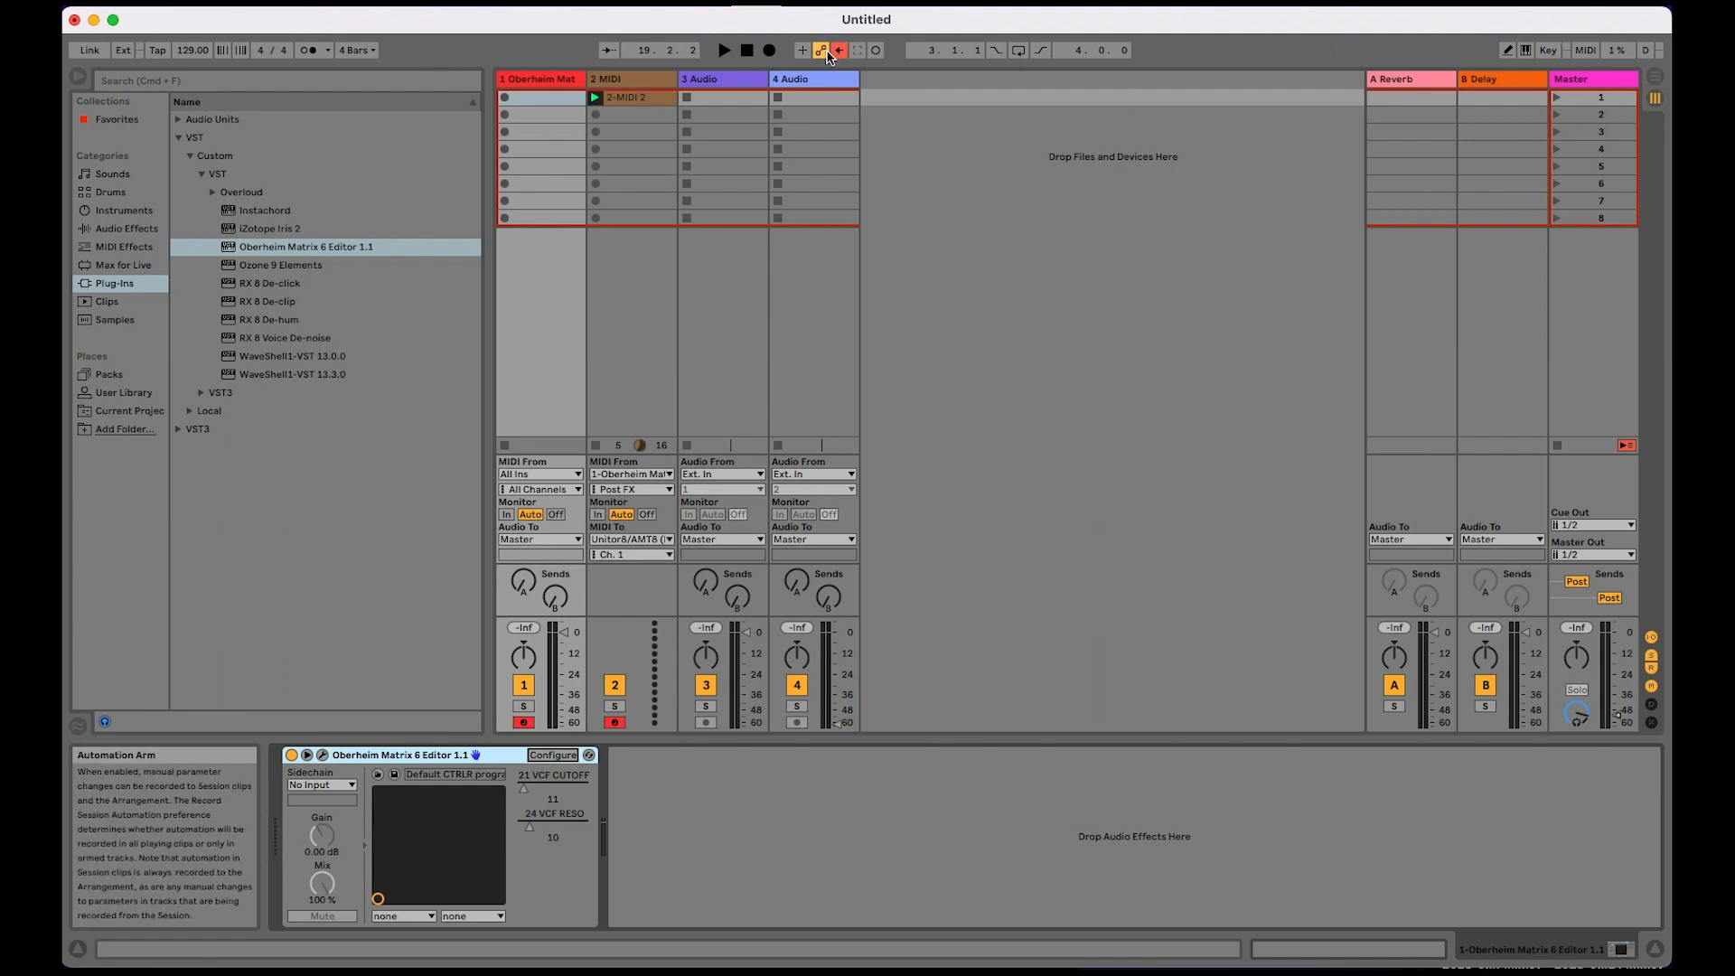
{"action": "left_click", "coordinate": [627, 99]}
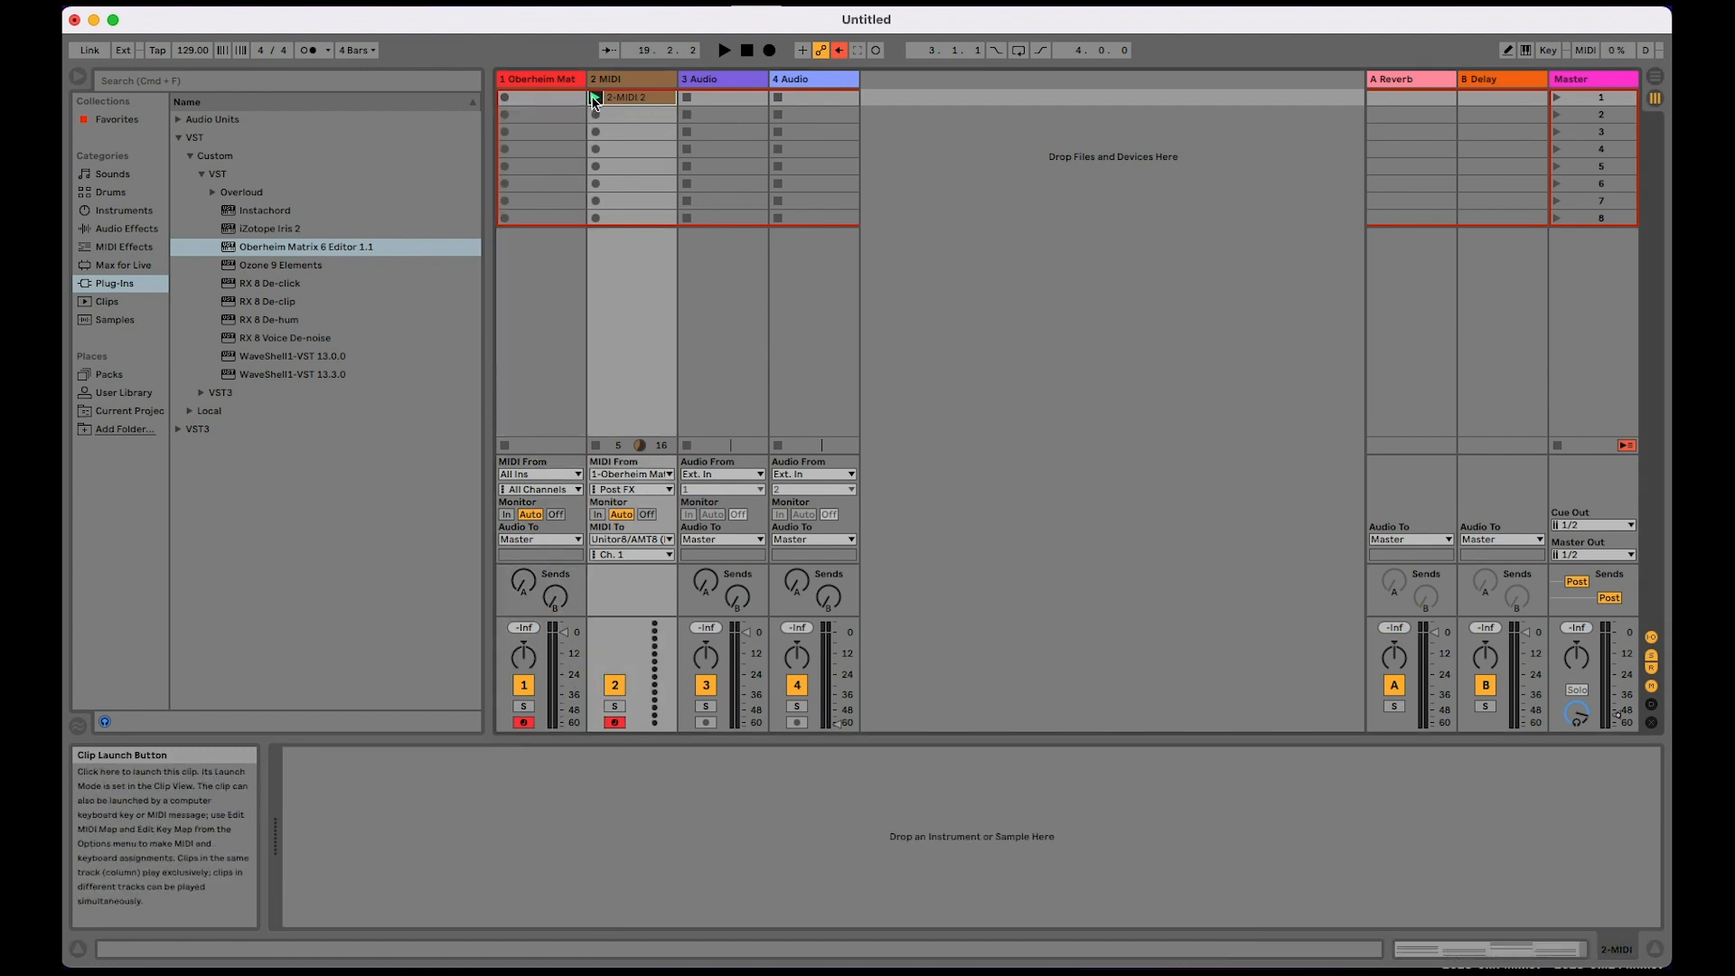
{"action": "left_click", "coordinate": [596, 97]}
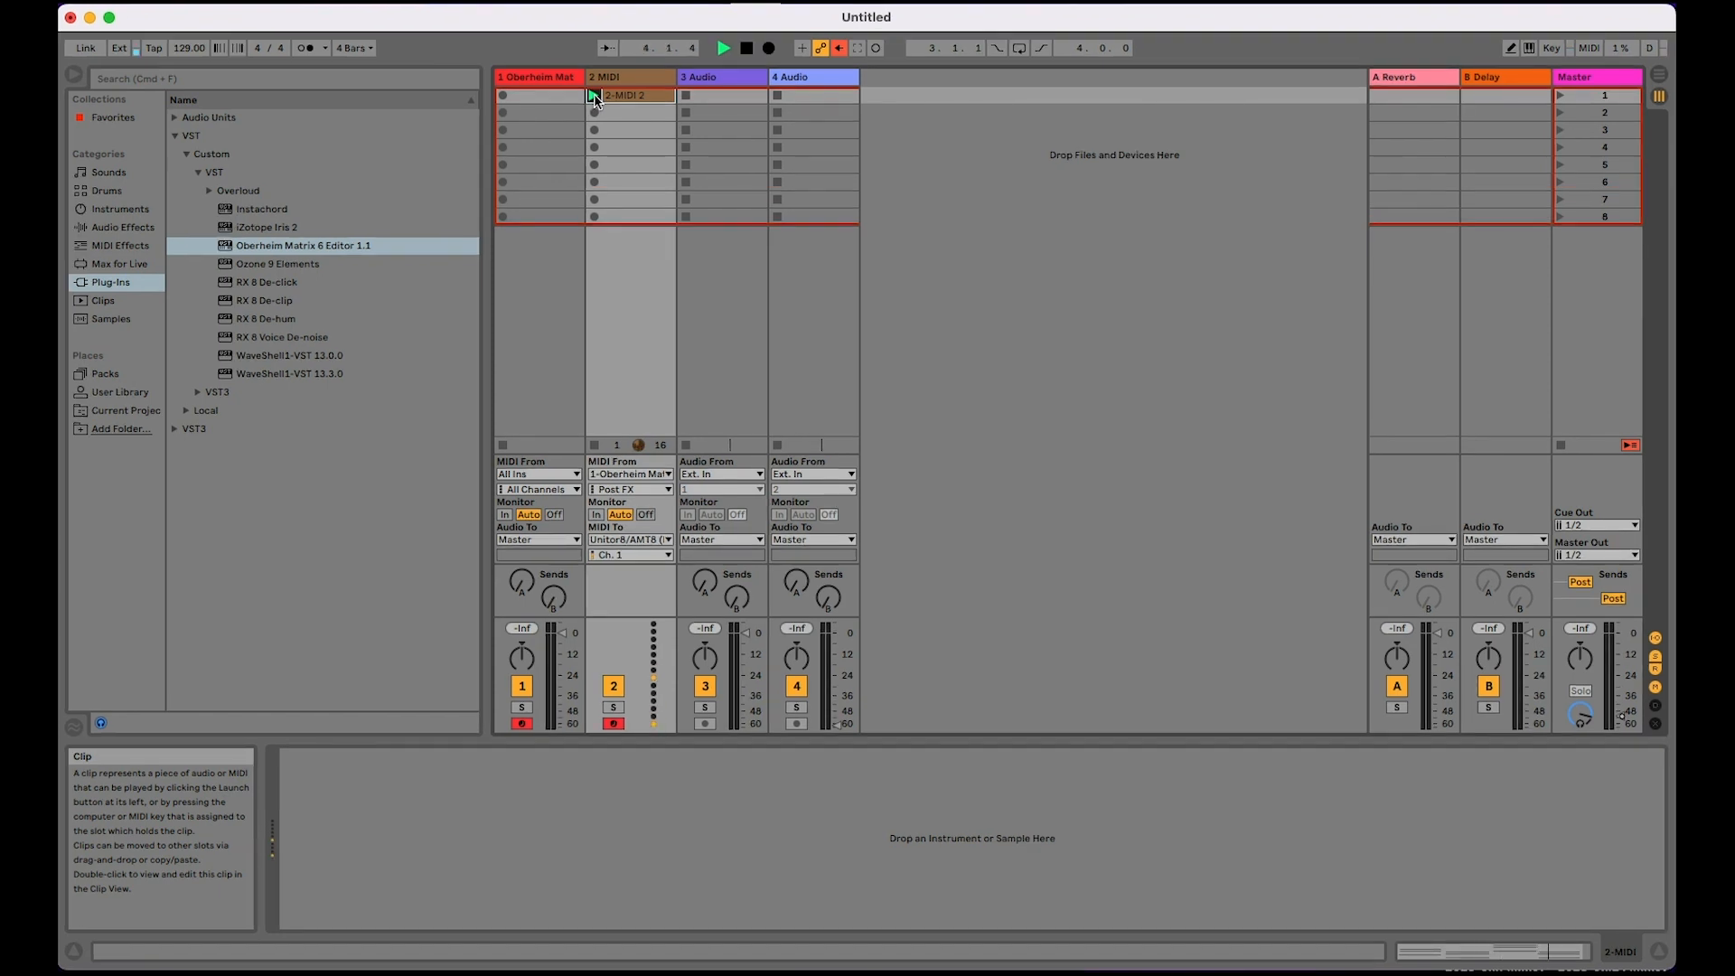
Step: Switch to the Arrangement and record the MIDI part and the Matrix 6 Editor's filter automation for about 32 bars
{"action": "left_click", "coordinate": [544, 88]}
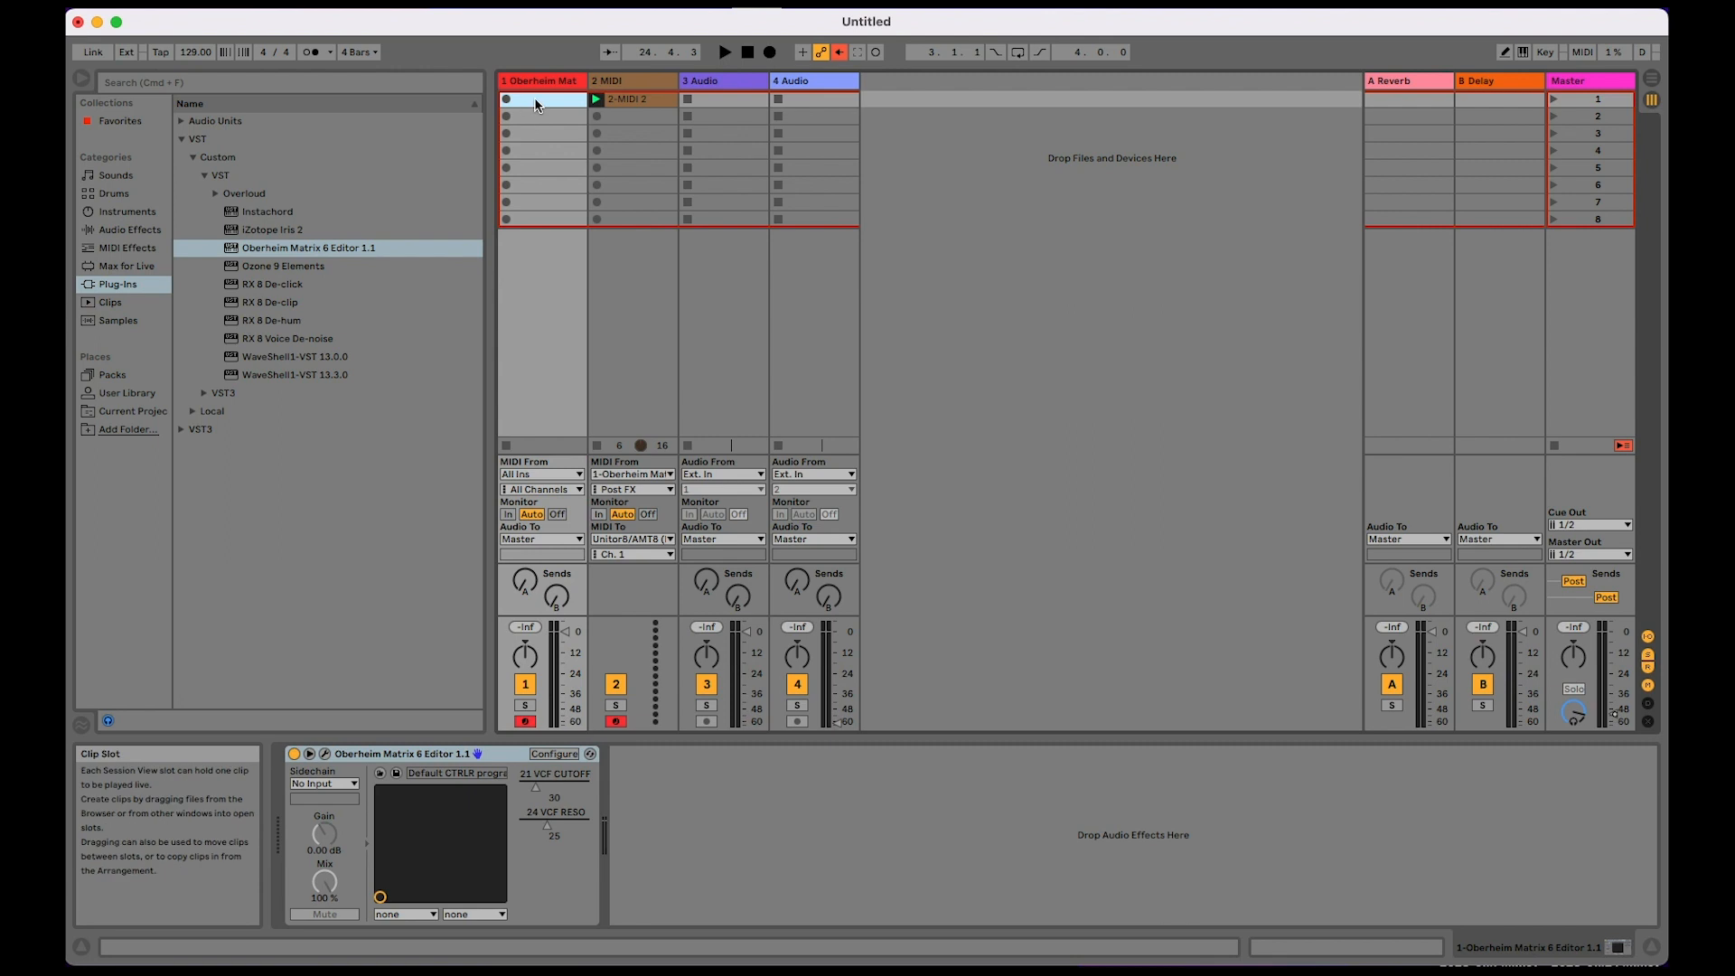
{"action": "left_click", "coordinate": [631, 100]}
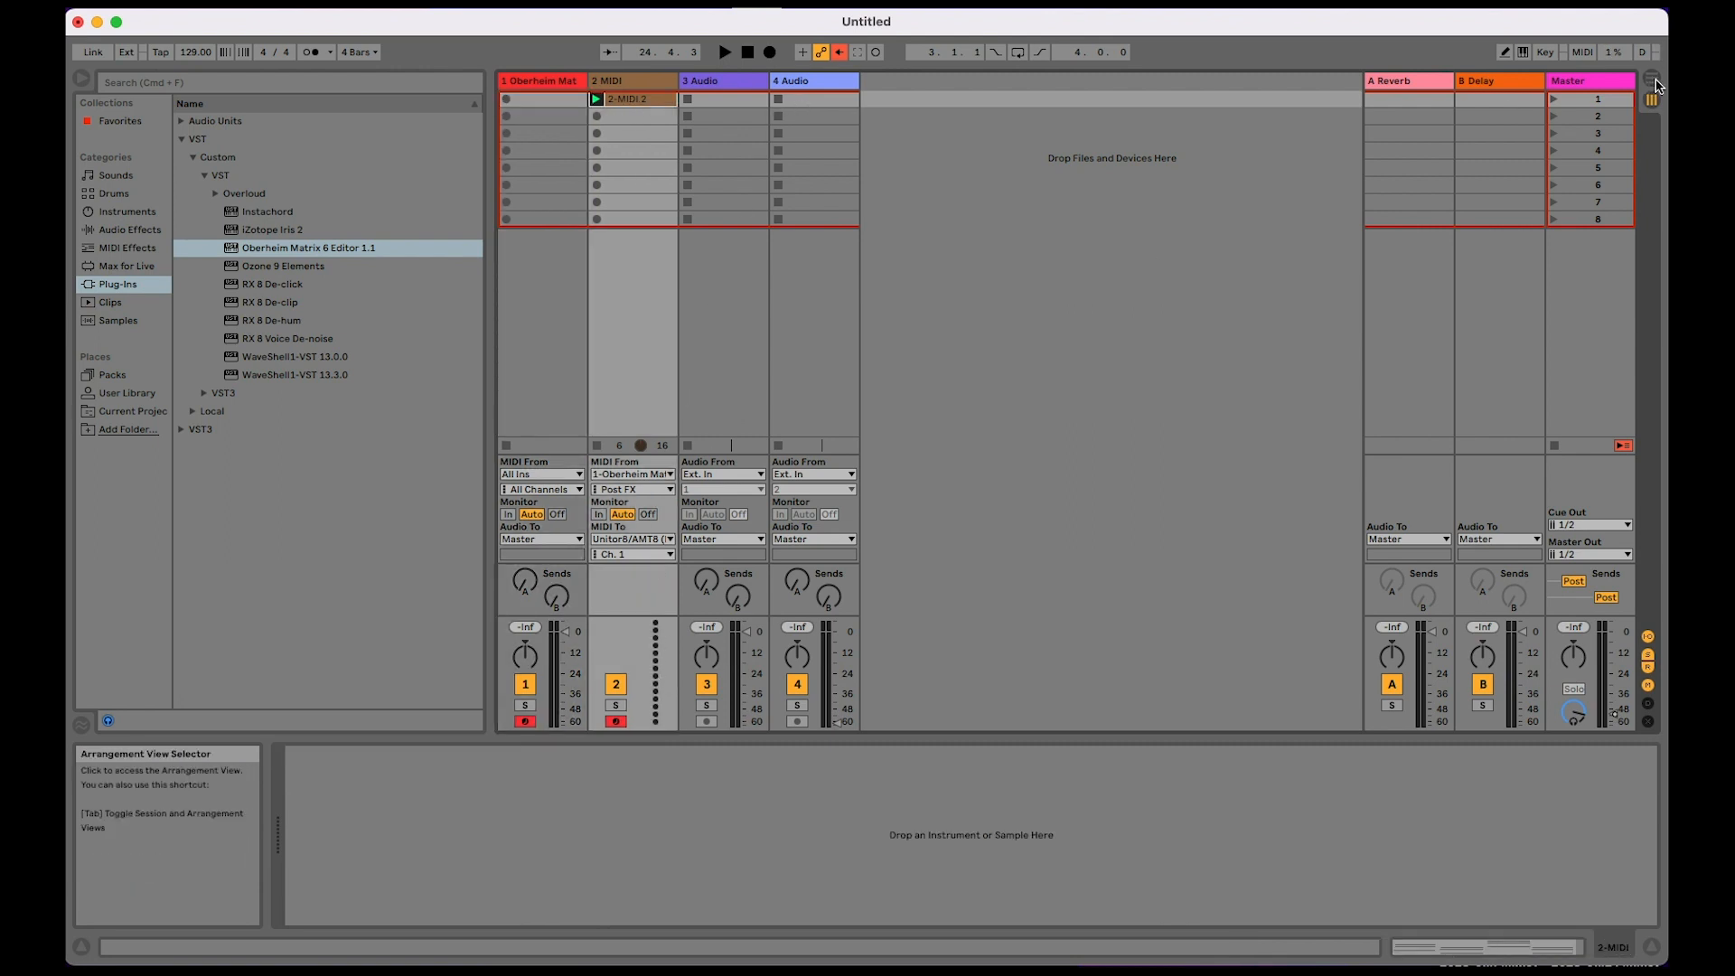
{"action": "key", "text": "Tab"}
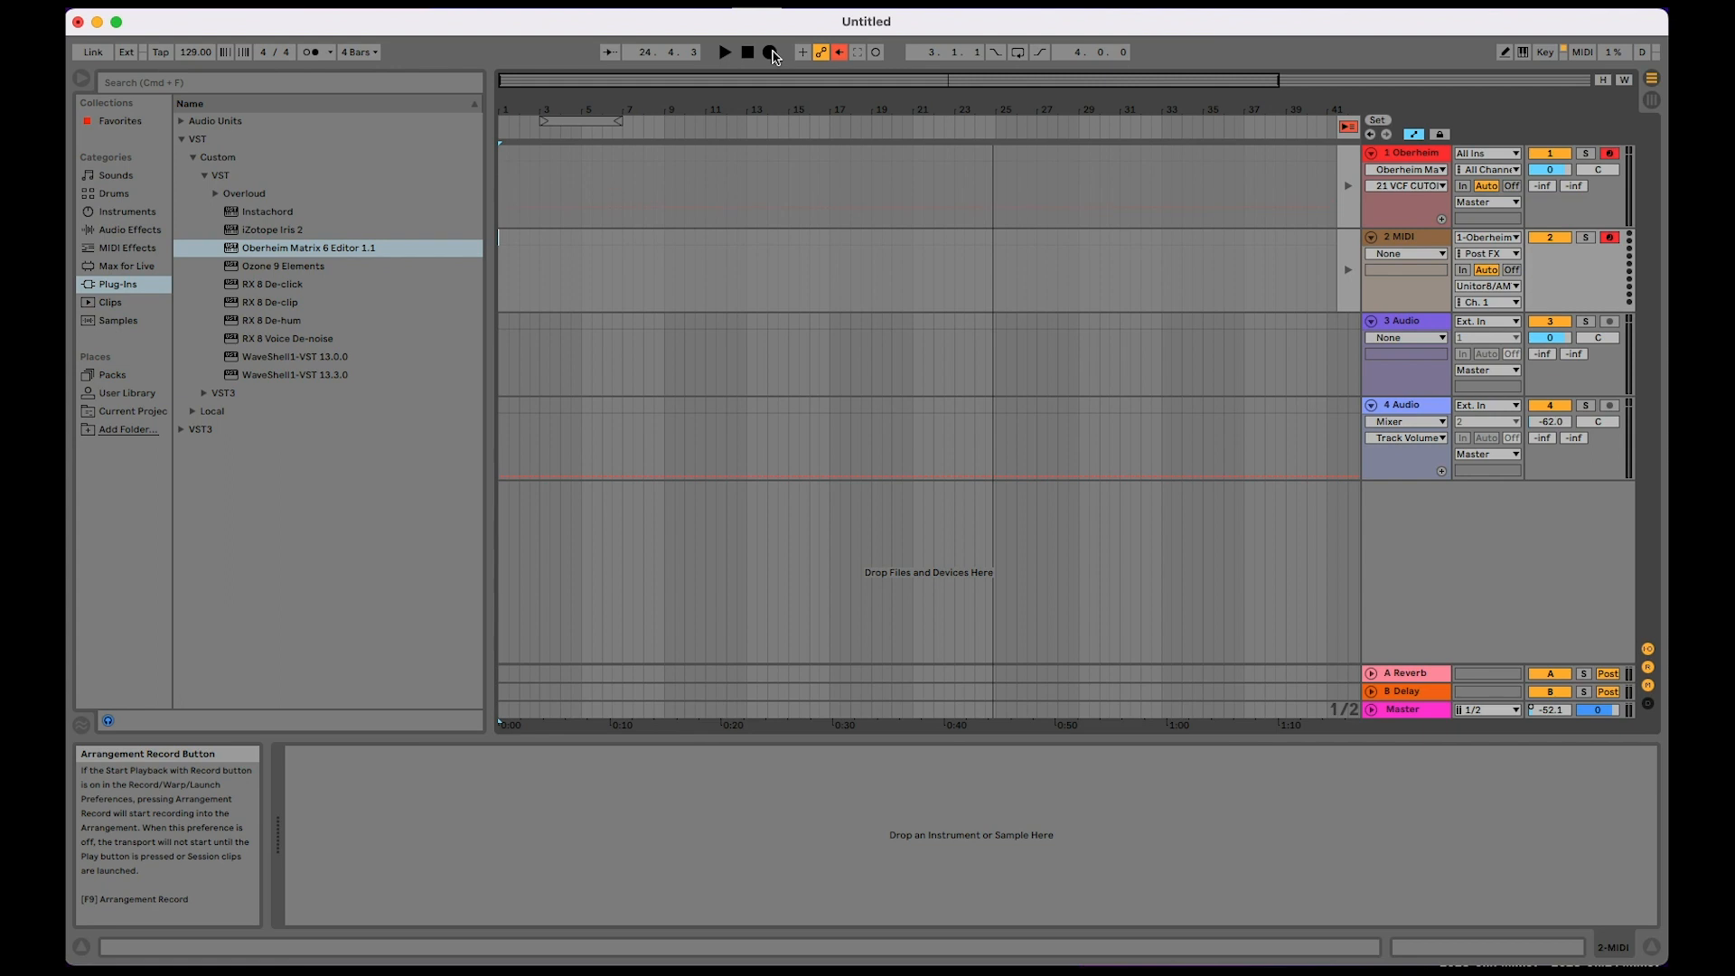
{"action": "left_click", "coordinate": [767, 56]}
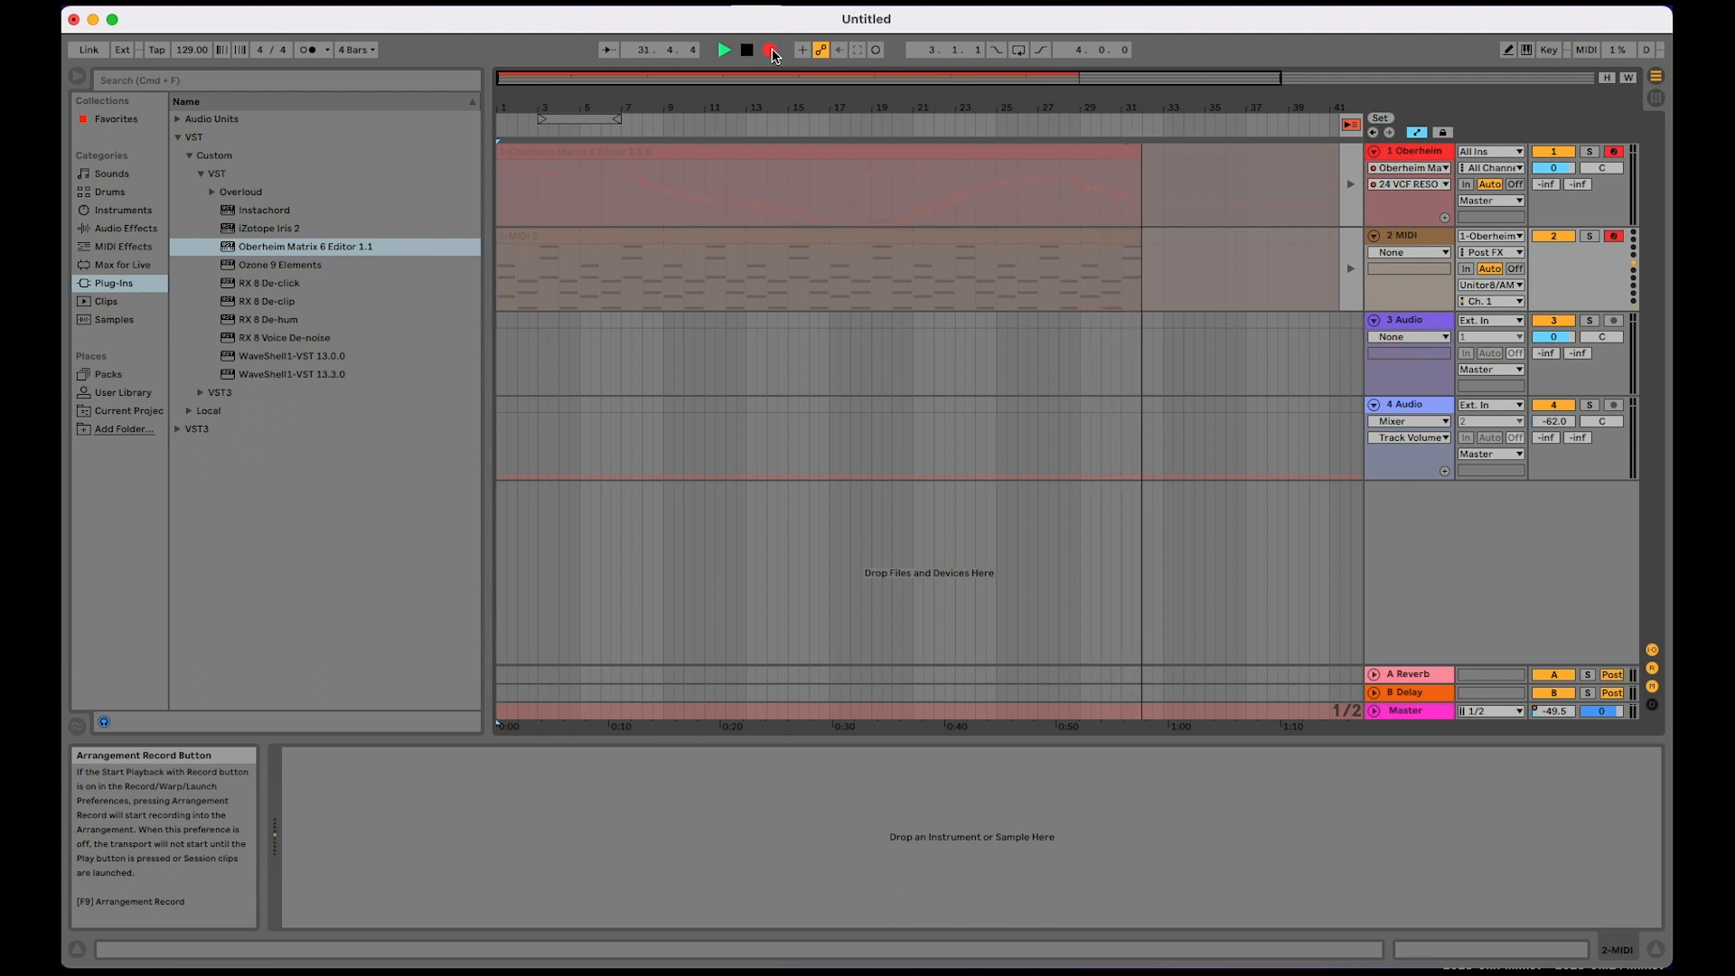
{"action": "left_click", "coordinate": [771, 51]}
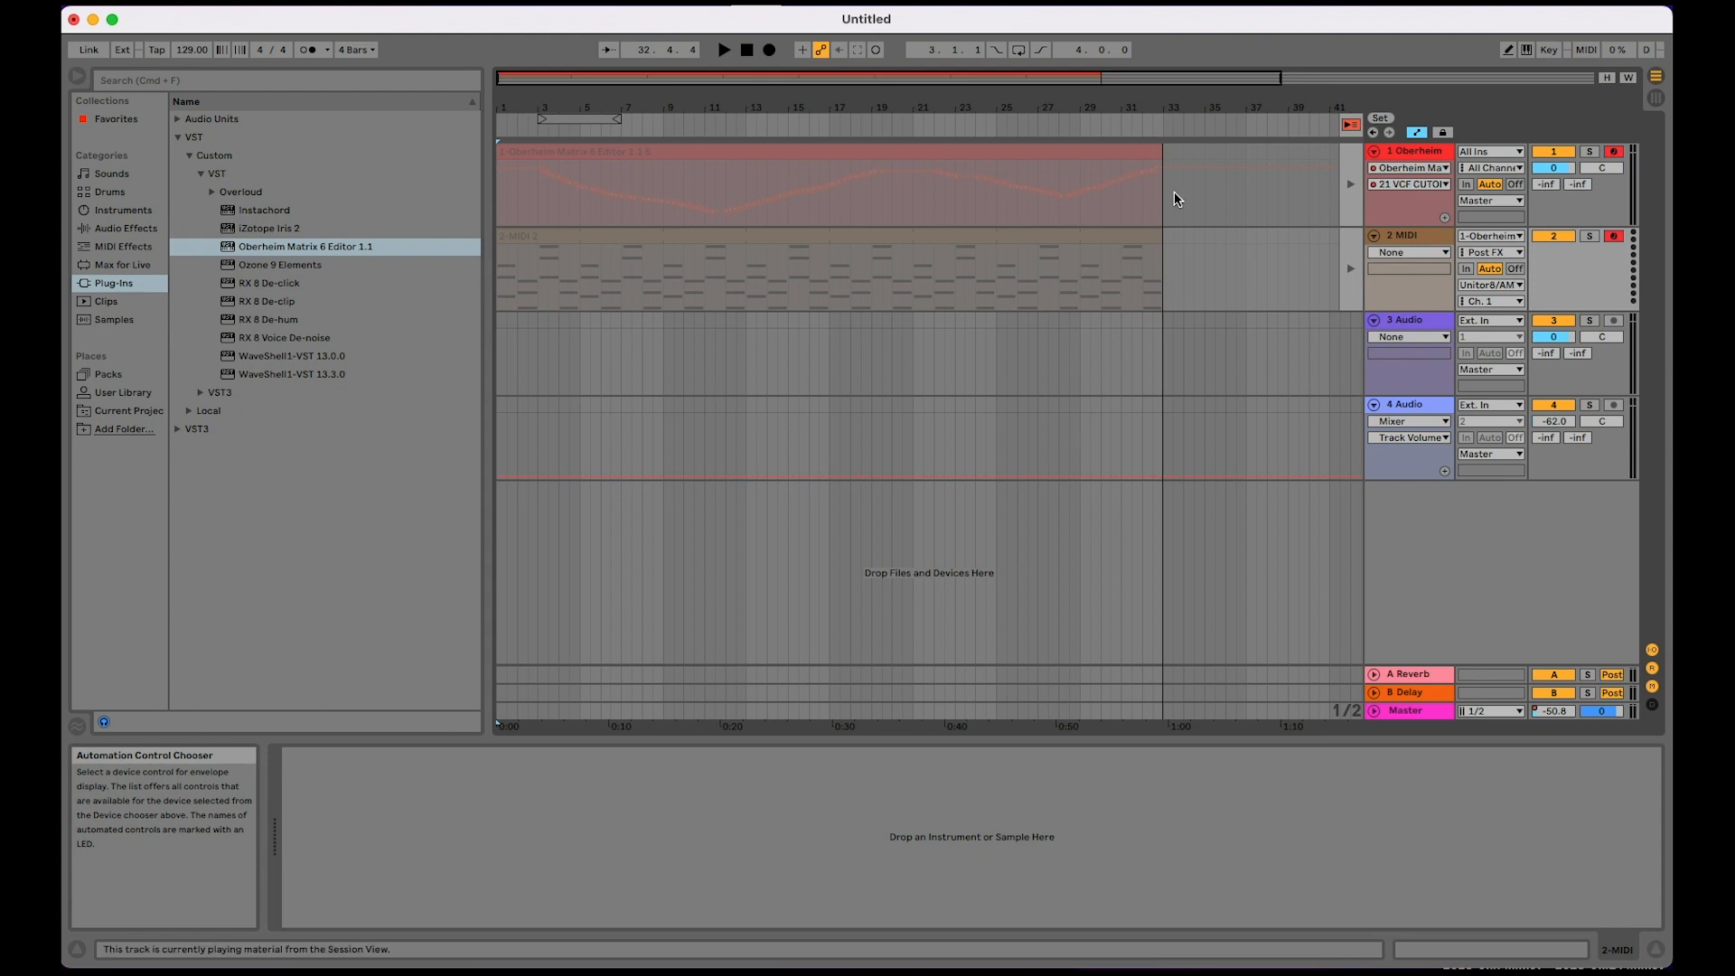
Step: Return the Oberheim and second MIDI tracks to Arrangement playback and play the recording from the start
{"action": "left_click", "coordinate": [1349, 183]}
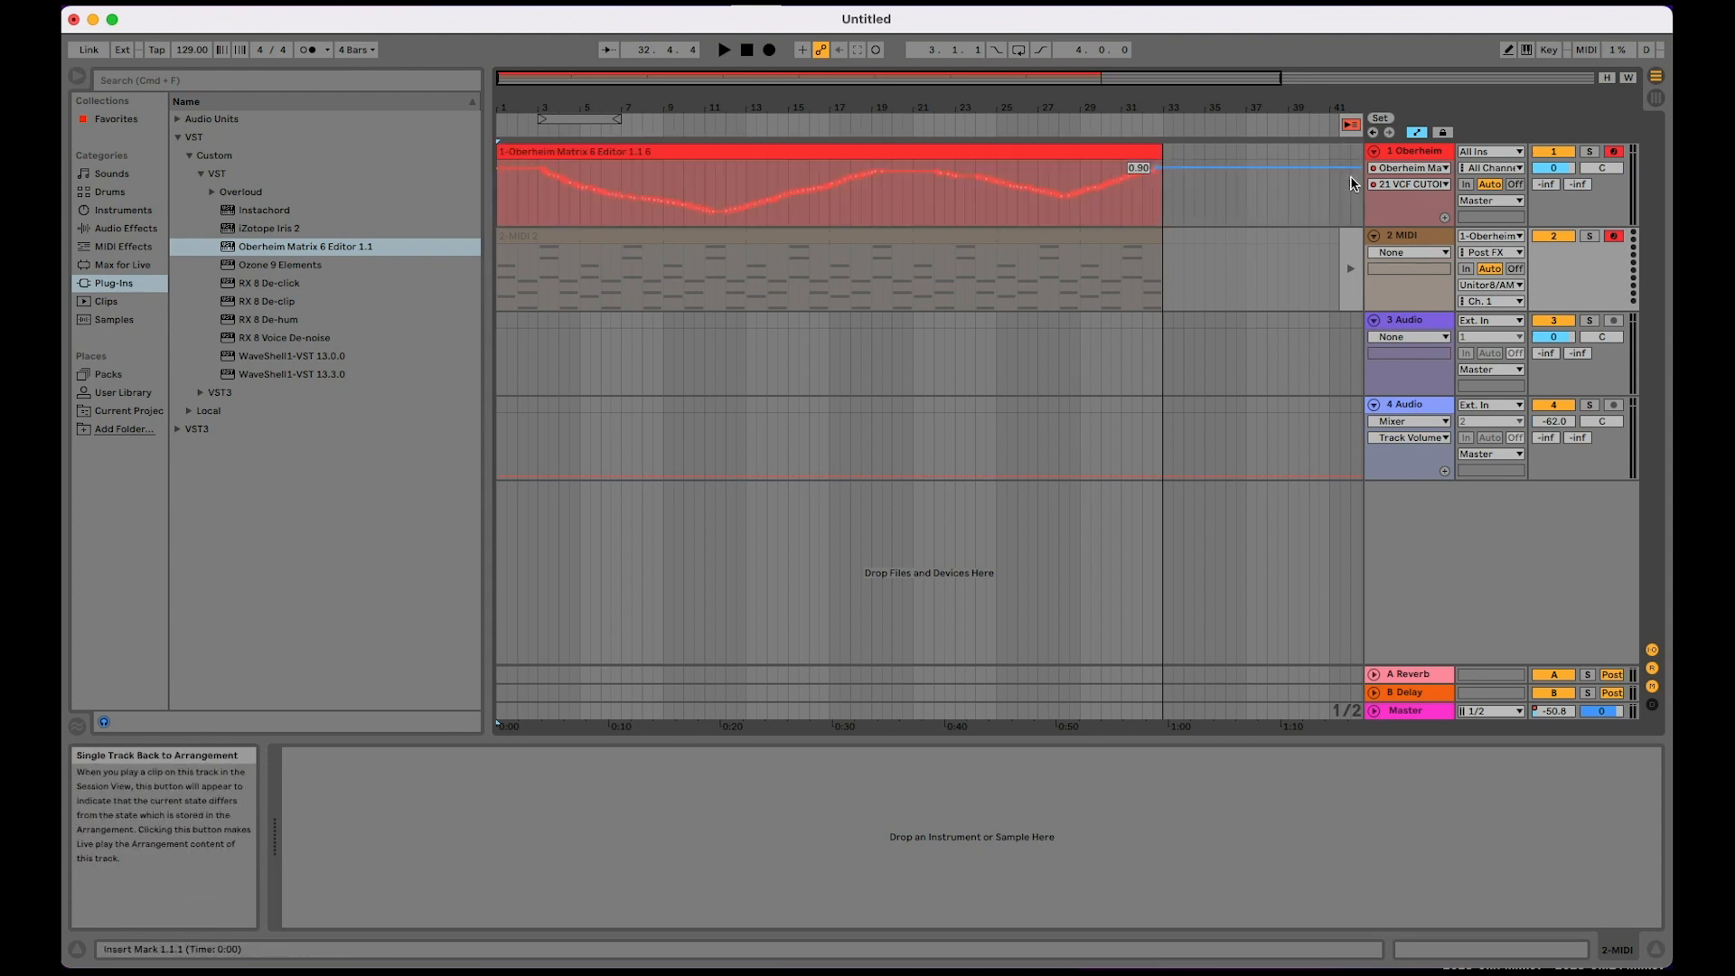
{"action": "left_click", "coordinate": [1351, 280]}
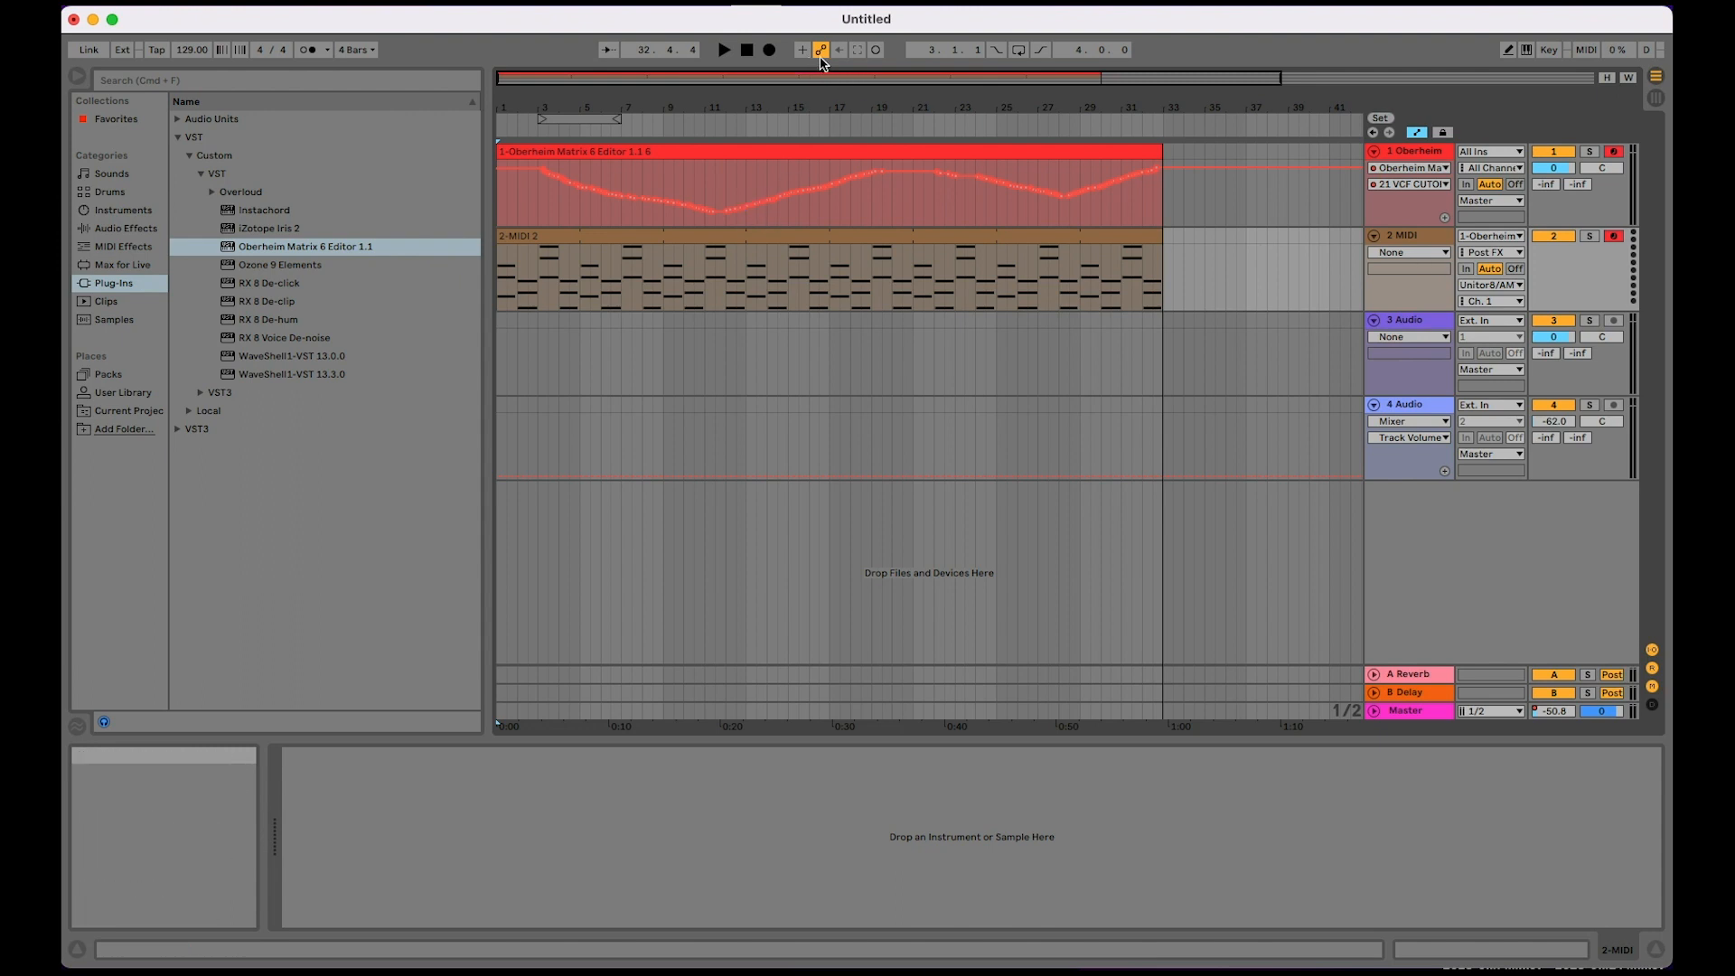
{"action": "left_click", "coordinate": [496, 126]}
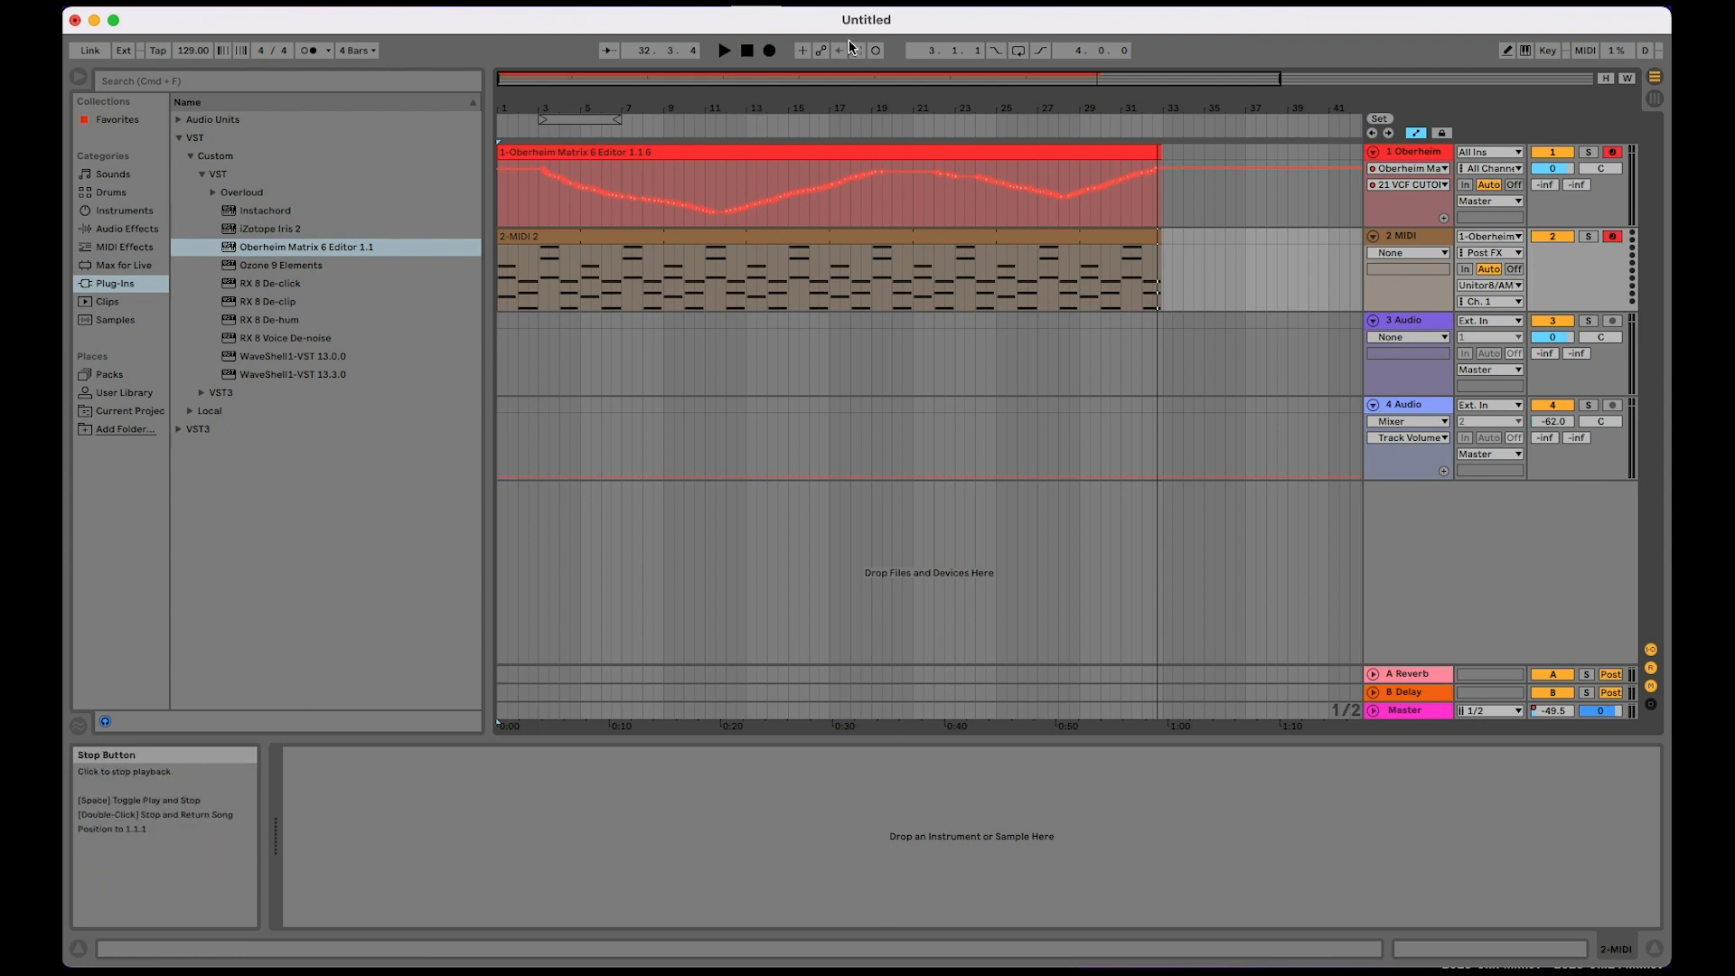
Step: With Draw Mode off, shape a VCF cutoff automation dip after the recorded Oberheim clip, between about bars 34 and 38
{"action": "left_click", "coordinate": [1507, 50]}
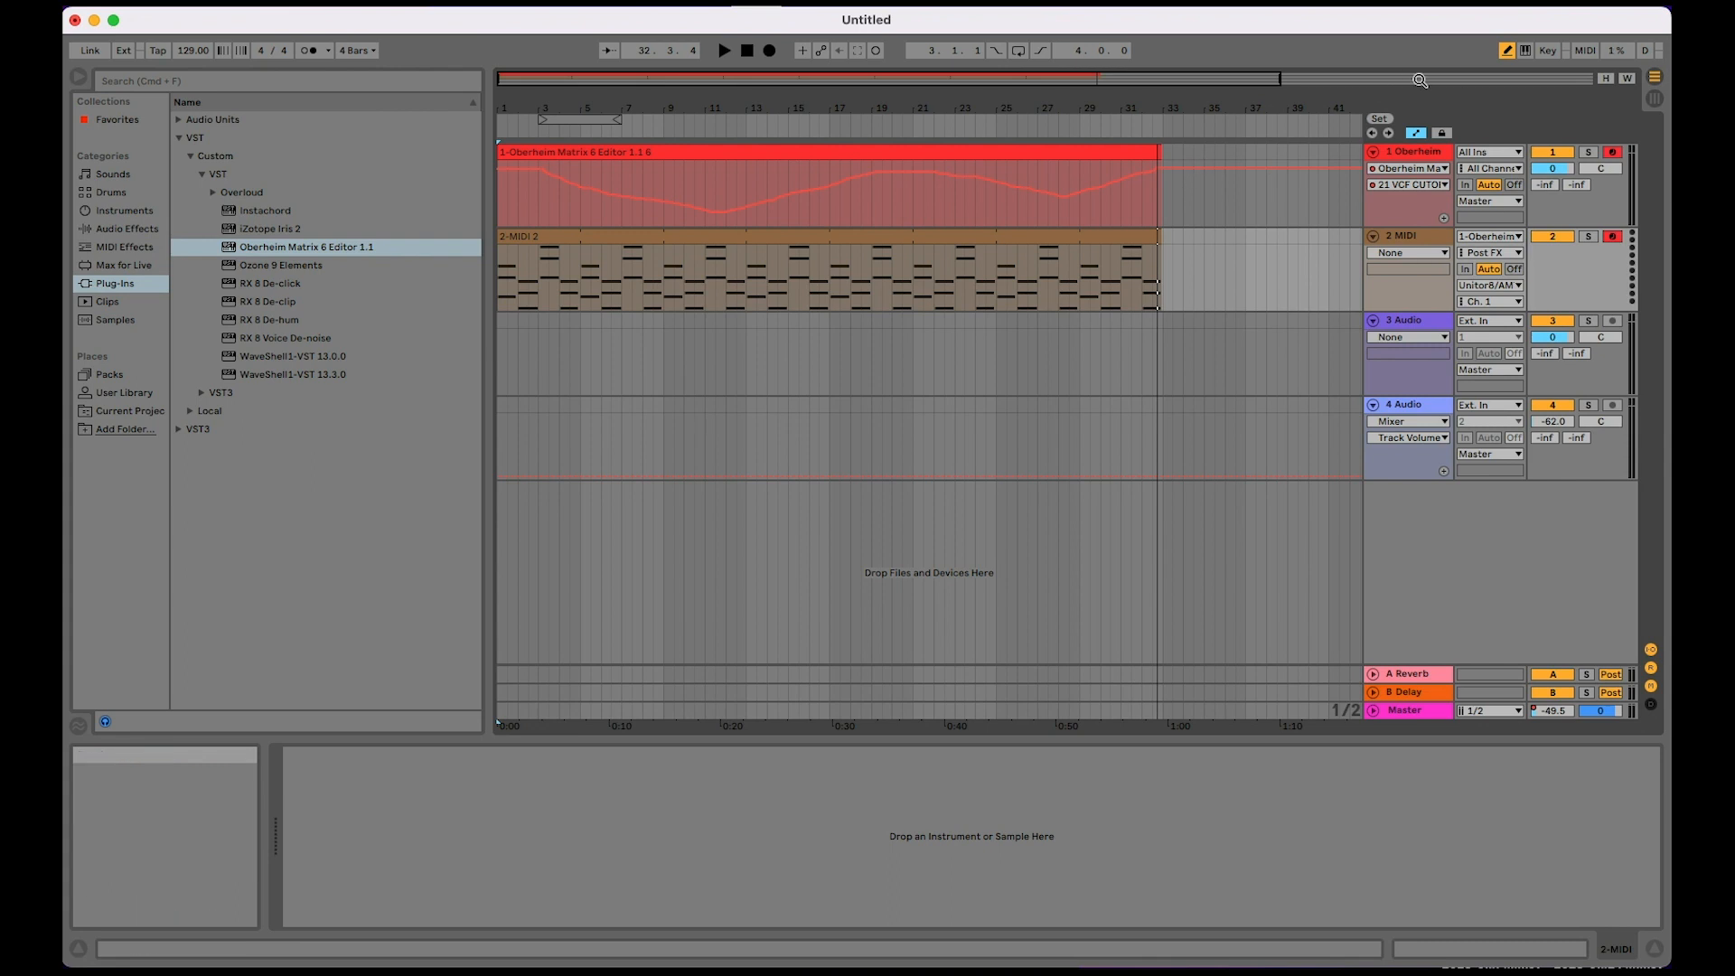
{"action": "left_click", "coordinate": [1185, 164]}
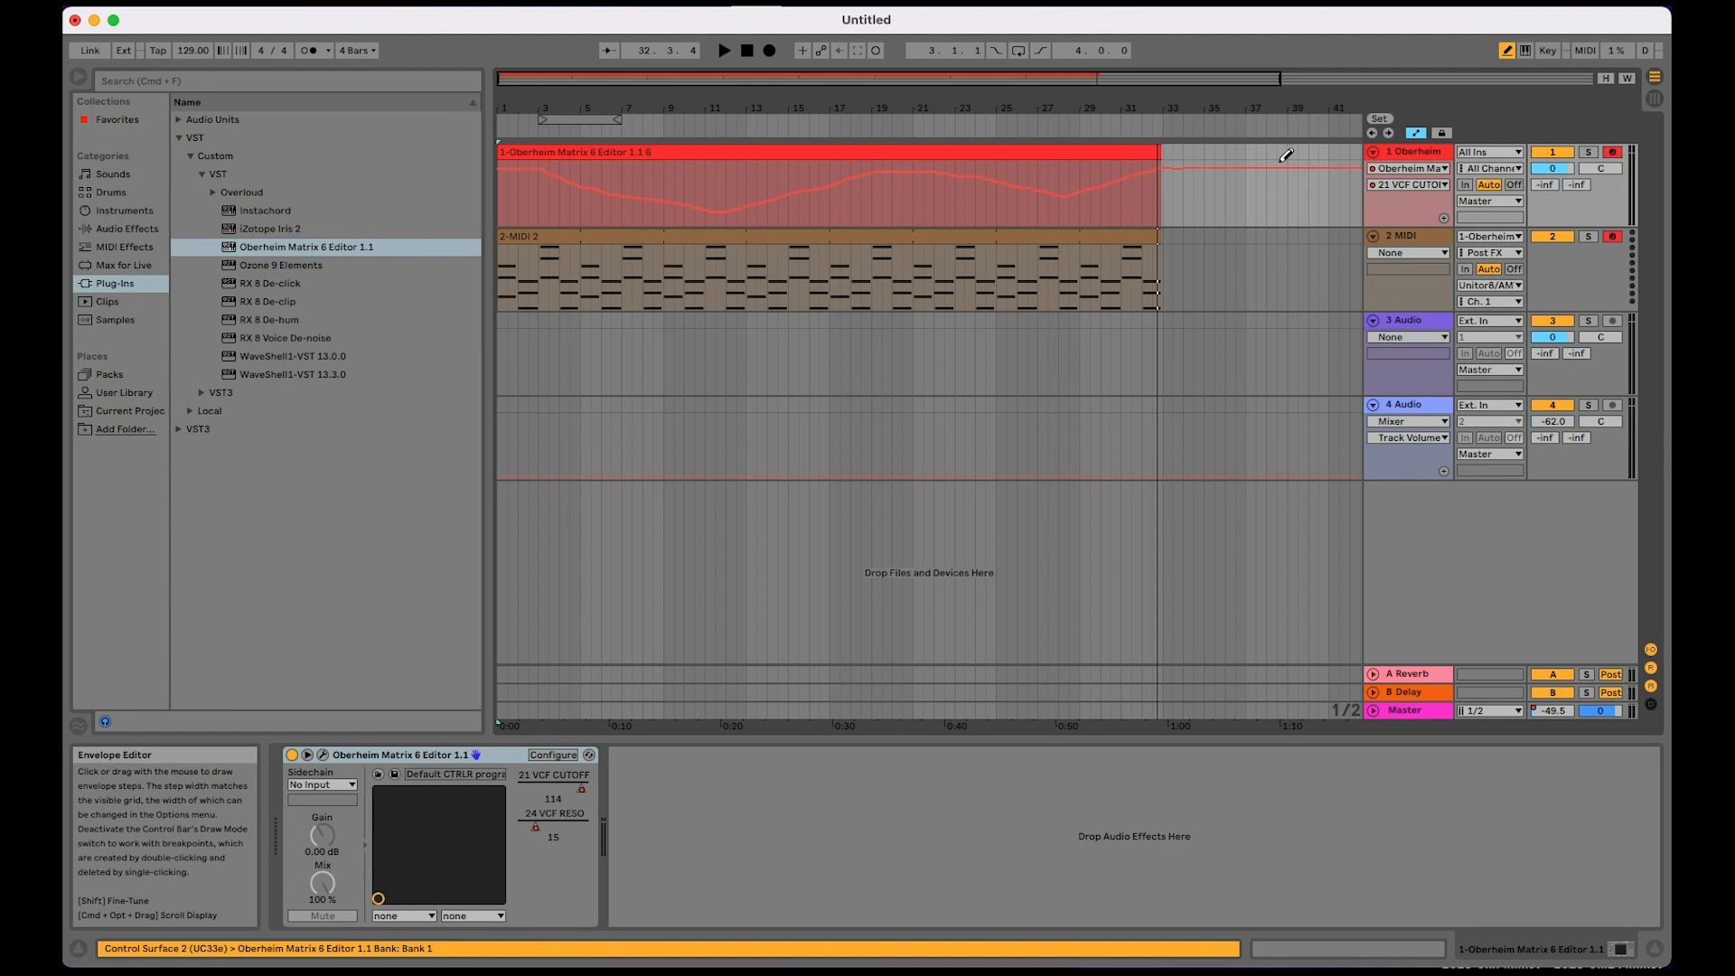
{"action": "key", "text": "b"}
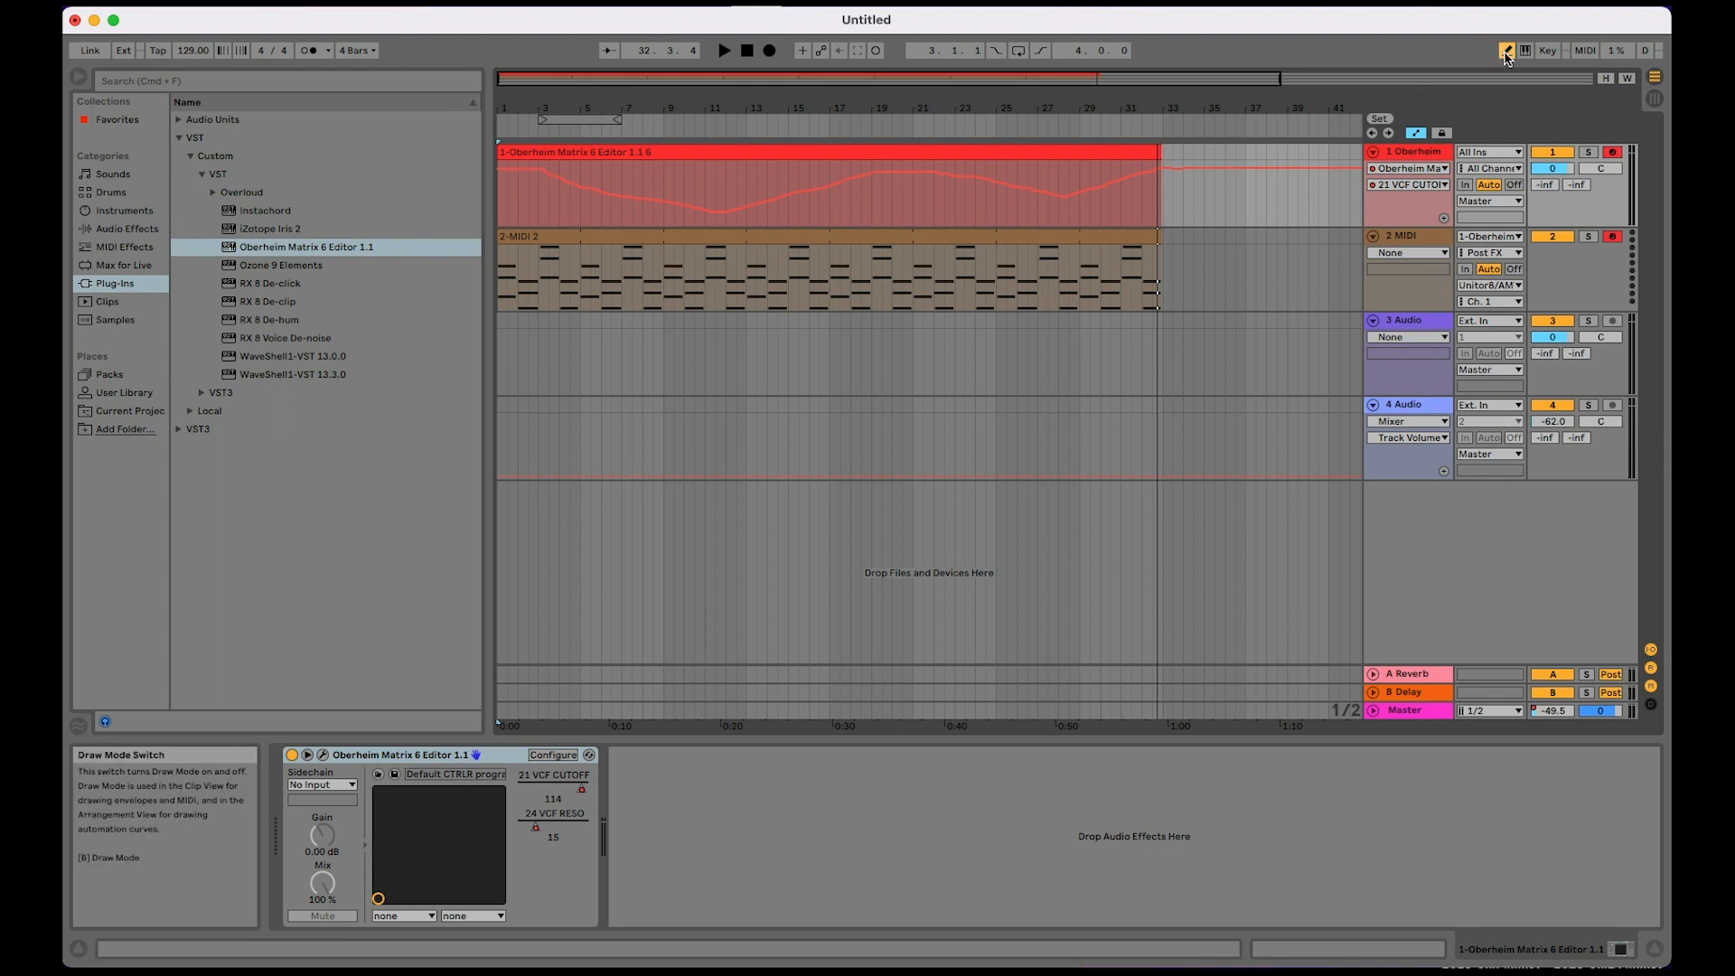
{"action": "left_click", "coordinate": [1225, 168]}
{"action": "left_click_drag", "start_coordinate": [1226, 168], "coordinate": [1225, 214]}
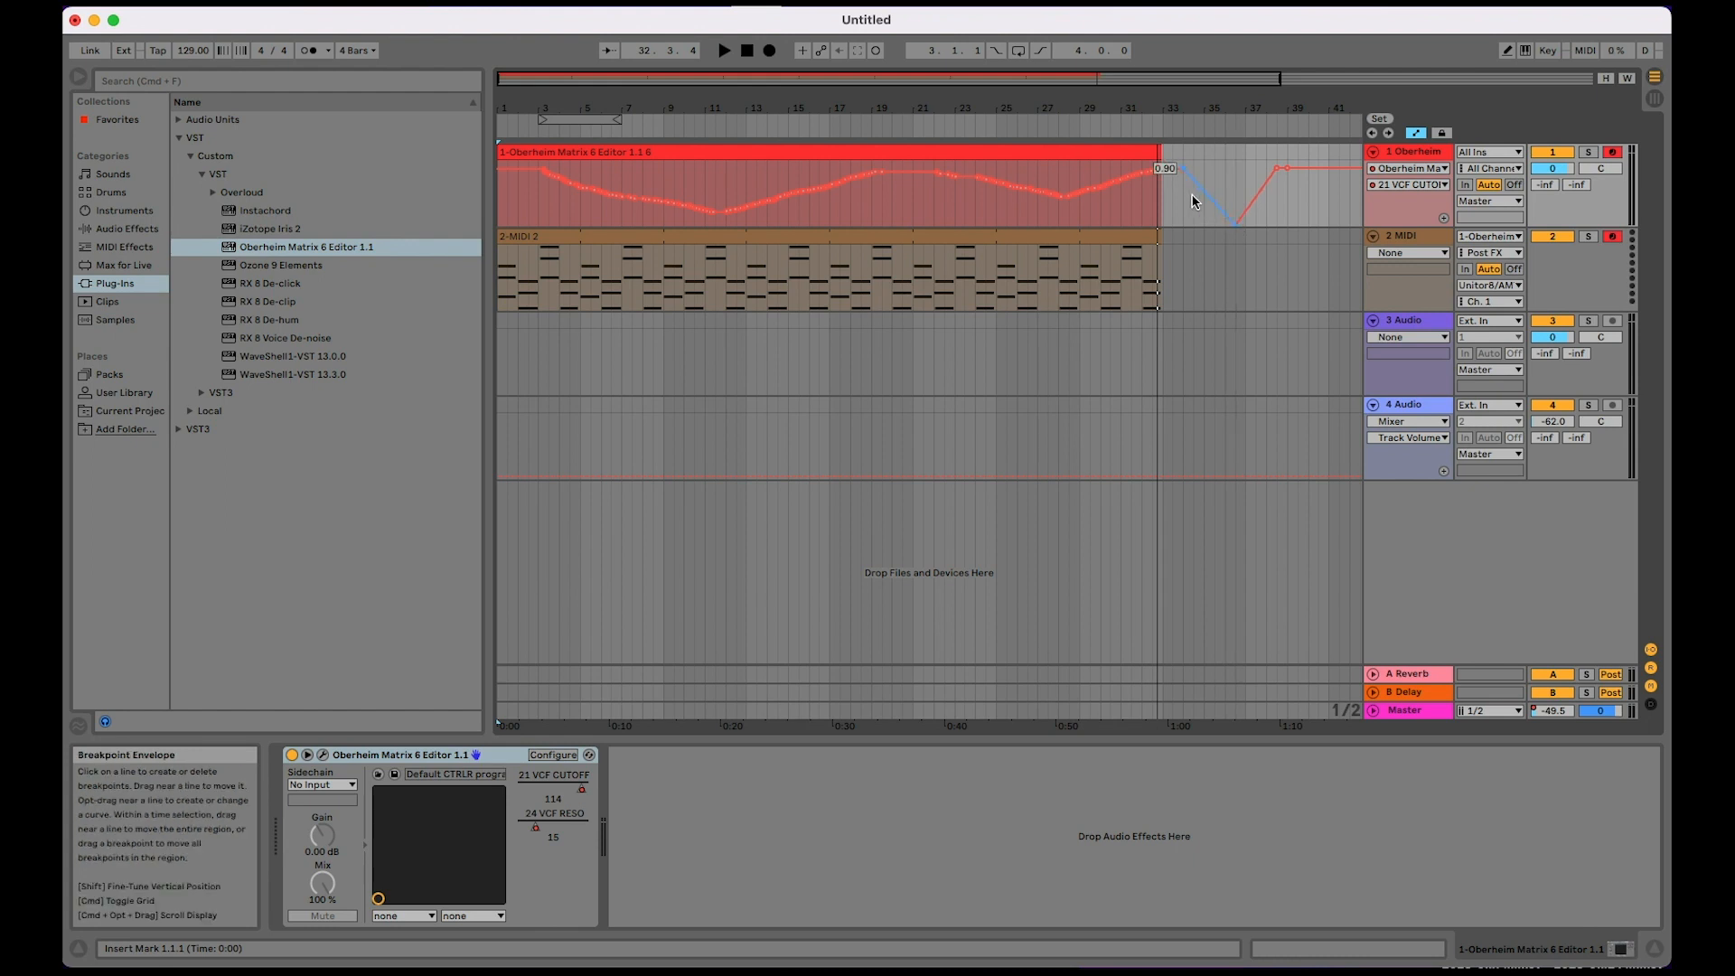
Step: Extend the clip on the second MIDI track to about bar 37.3 so that it covers the automation dip
{"action": "scroll", "coordinate": [1193, 197], "scroll_direction": "up", "scroll_amount": 5}
{"action": "scroll", "coordinate": [1191, 197], "scroll_direction": "right", "scroll_amount": 10}
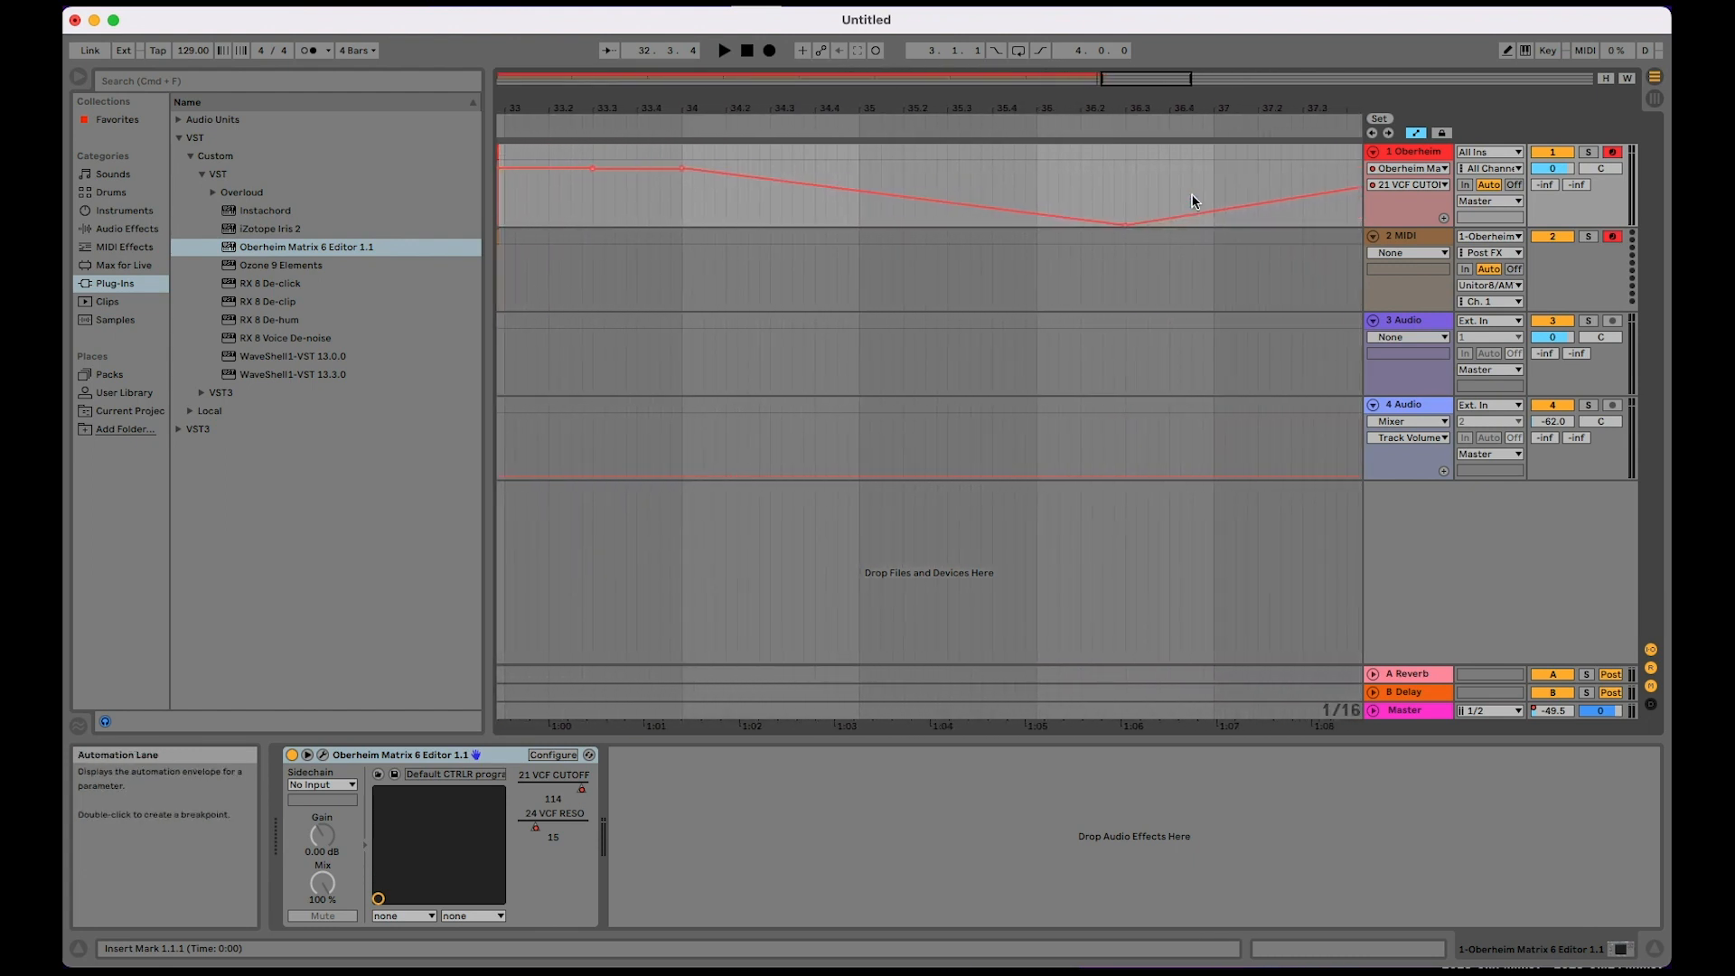
{"action": "scroll", "coordinate": [931, 224], "scroll_direction": "down", "scroll_amount": 5}
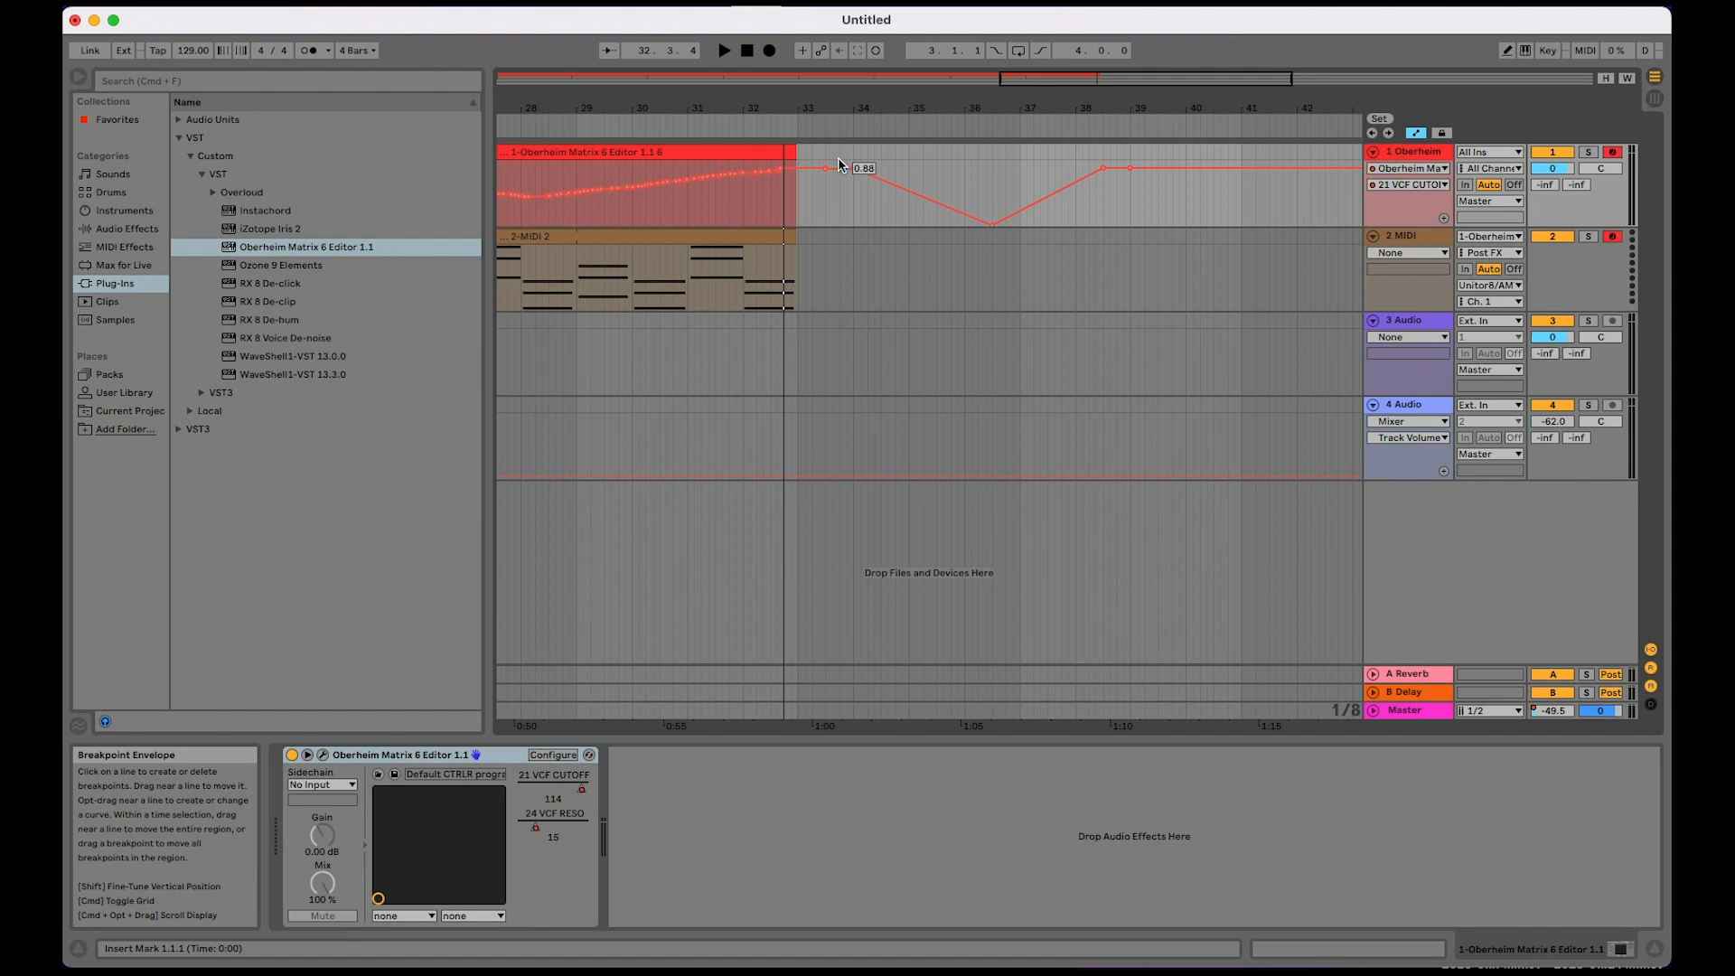
{"action": "left_click", "coordinate": [790, 241]}
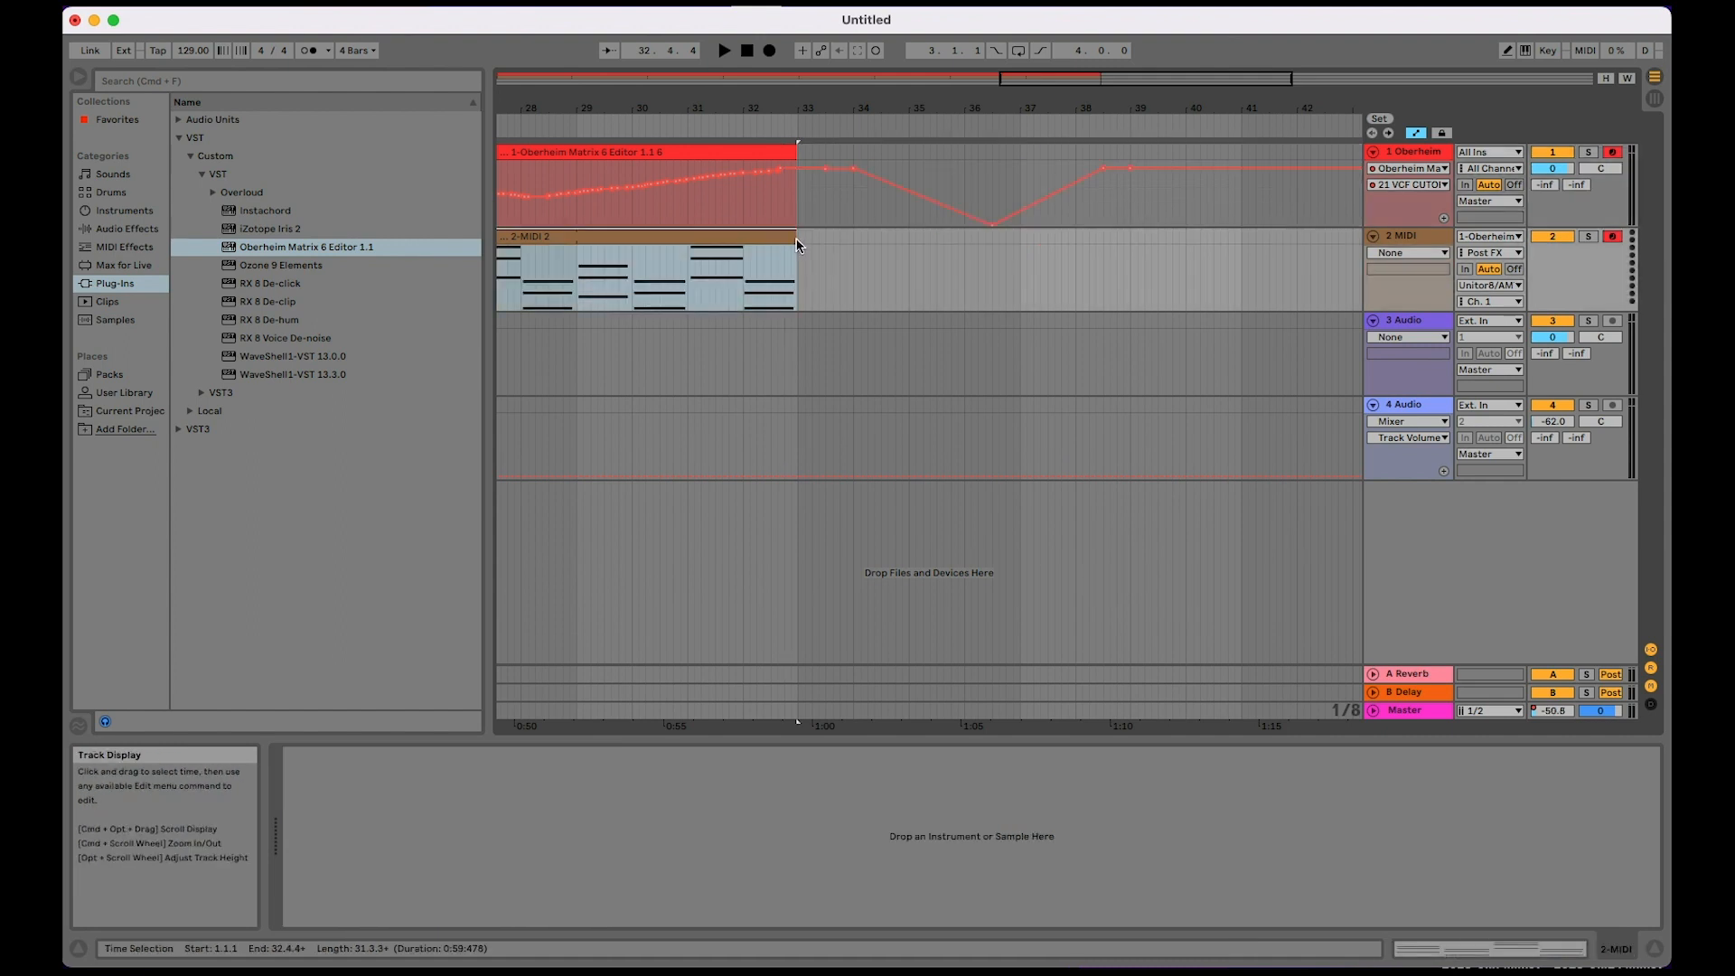
{"action": "left_click_drag", "start_coordinate": [791, 241], "coordinate": [1059, 226]}
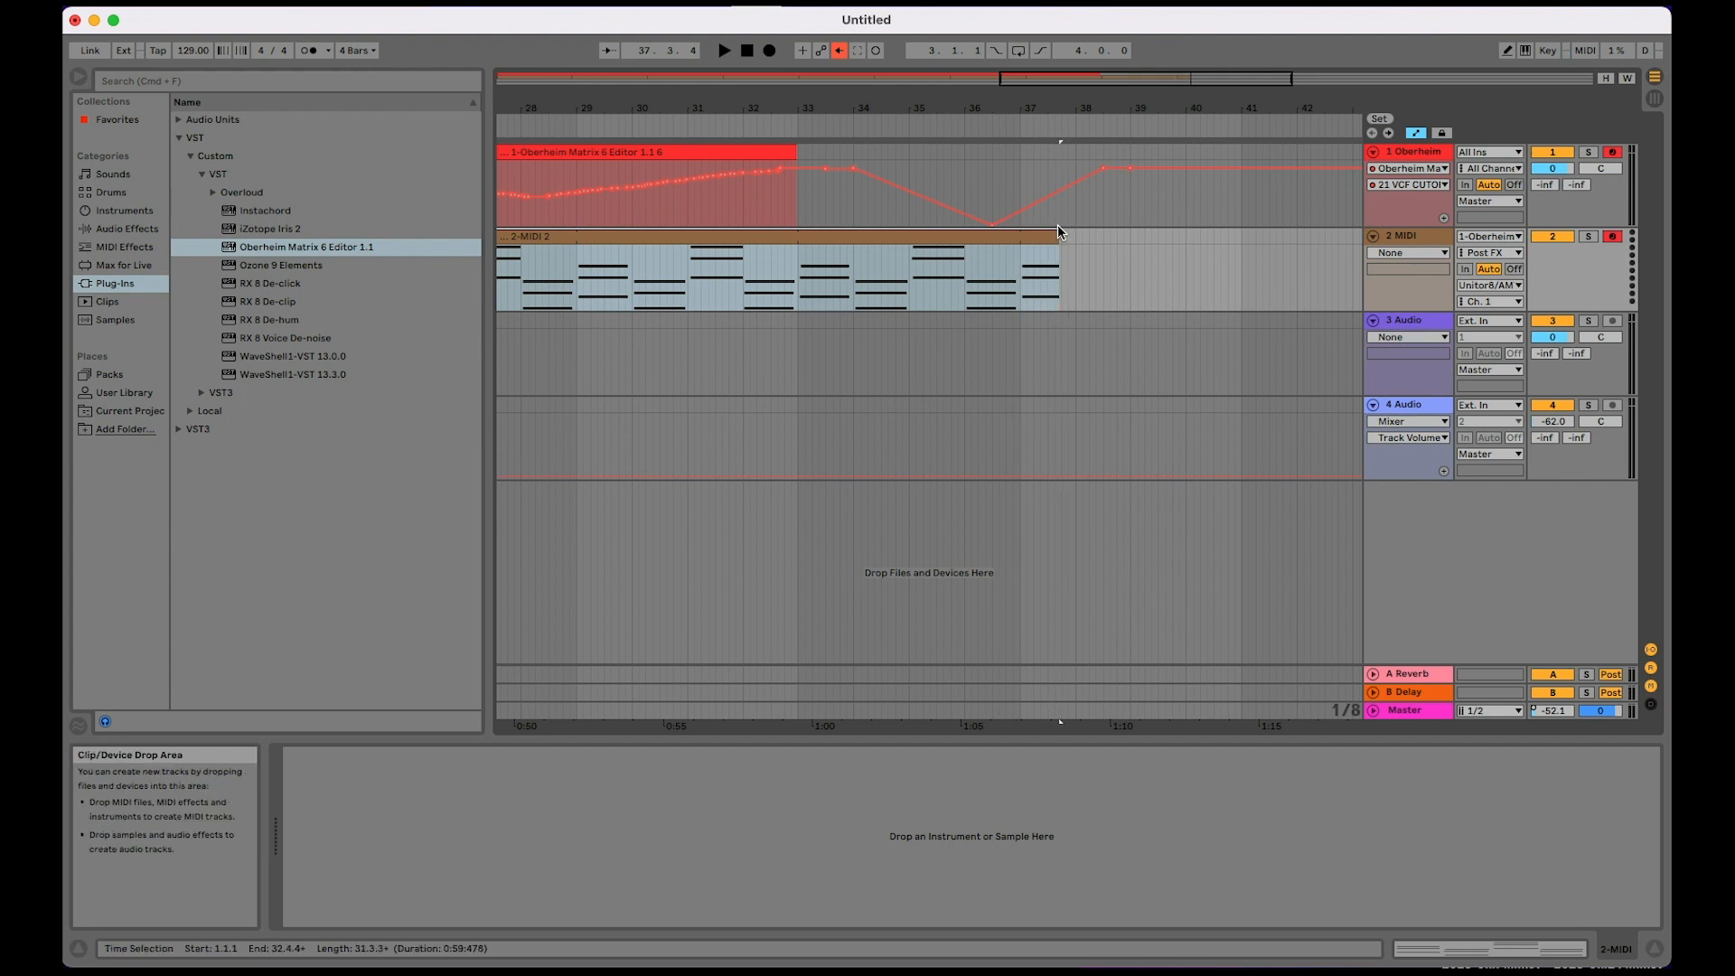
Step: Play the section with the cutoff dip from about bar 33, stop, and examine the density of the recorded automation breakpoints
{"action": "left_click", "coordinate": [806, 128]}
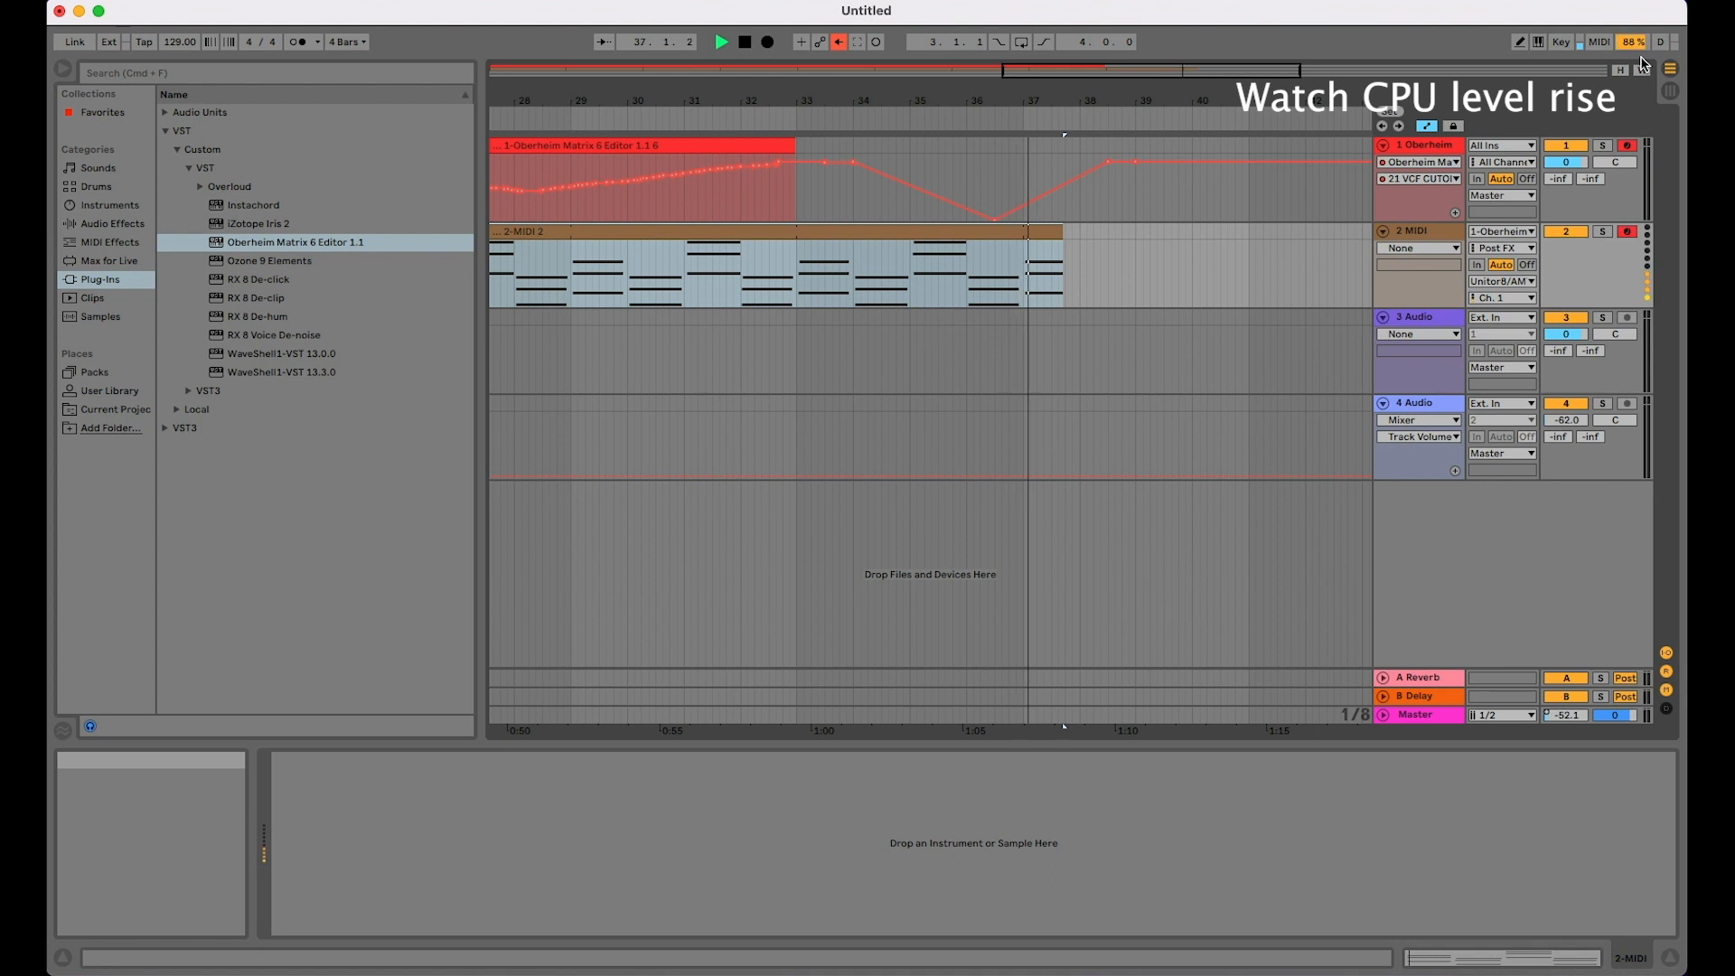
{"action": "key", "text": "space"}
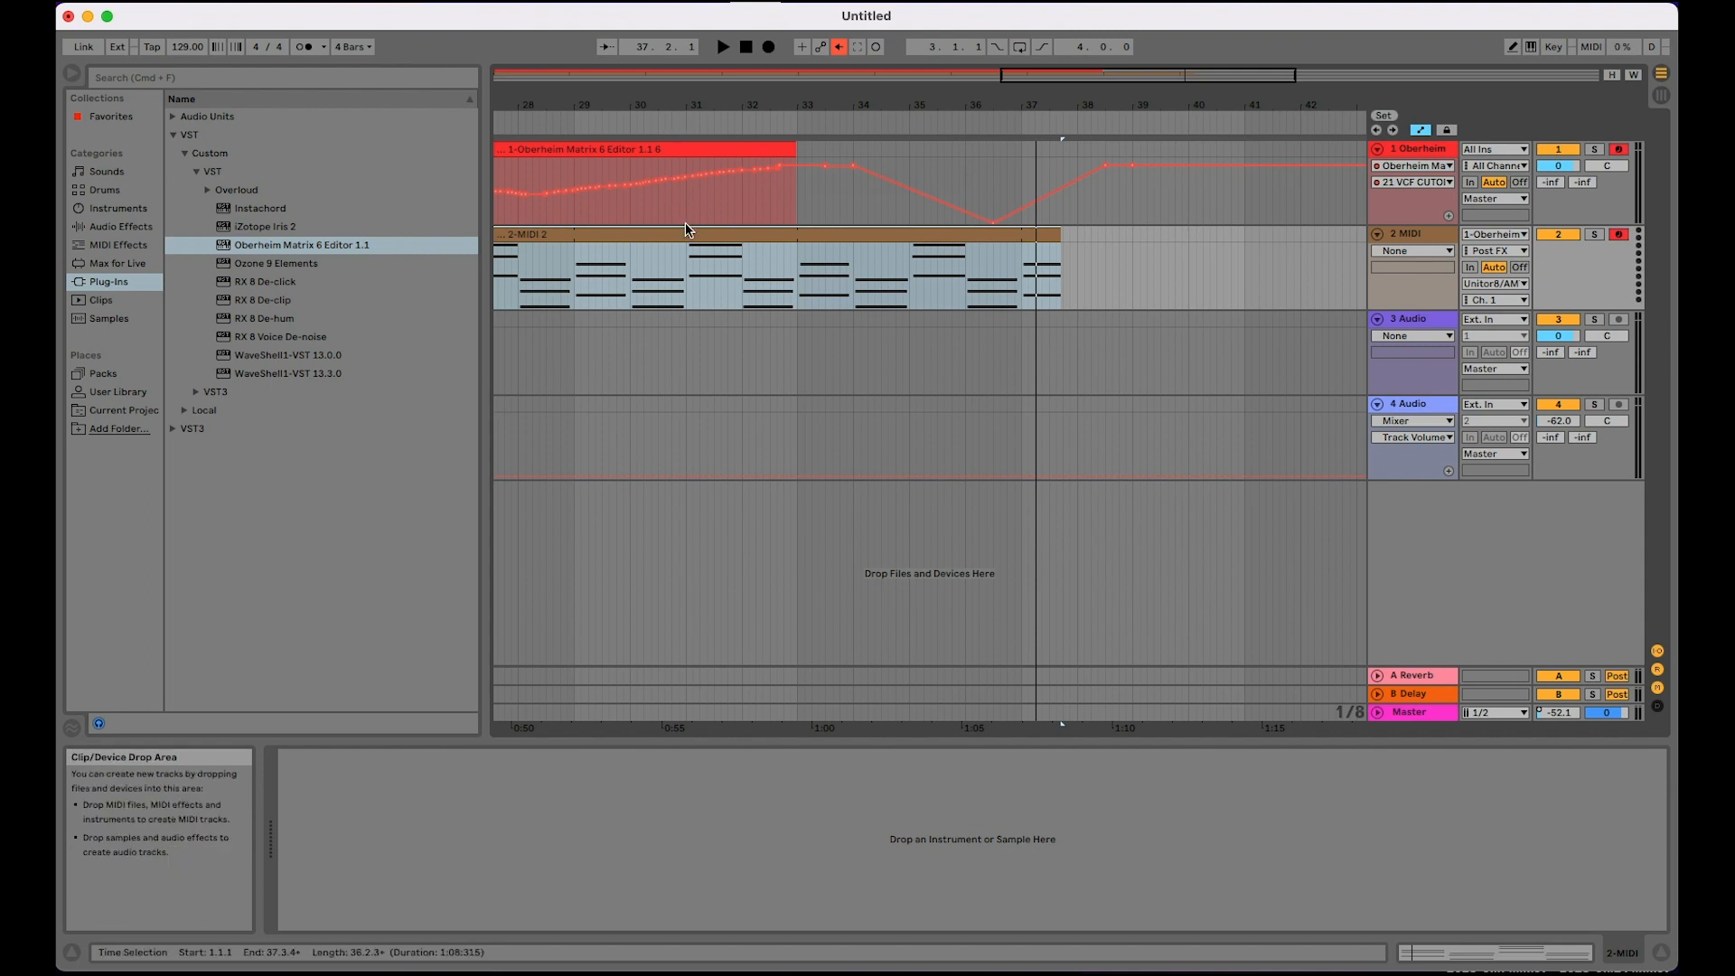
{"action": "scroll", "coordinate": [685, 222], "scroll_direction": "up", "scroll_amount": 10}
{"action": "scroll", "coordinate": [685, 222], "scroll_direction": "up", "scroll_amount": 1}
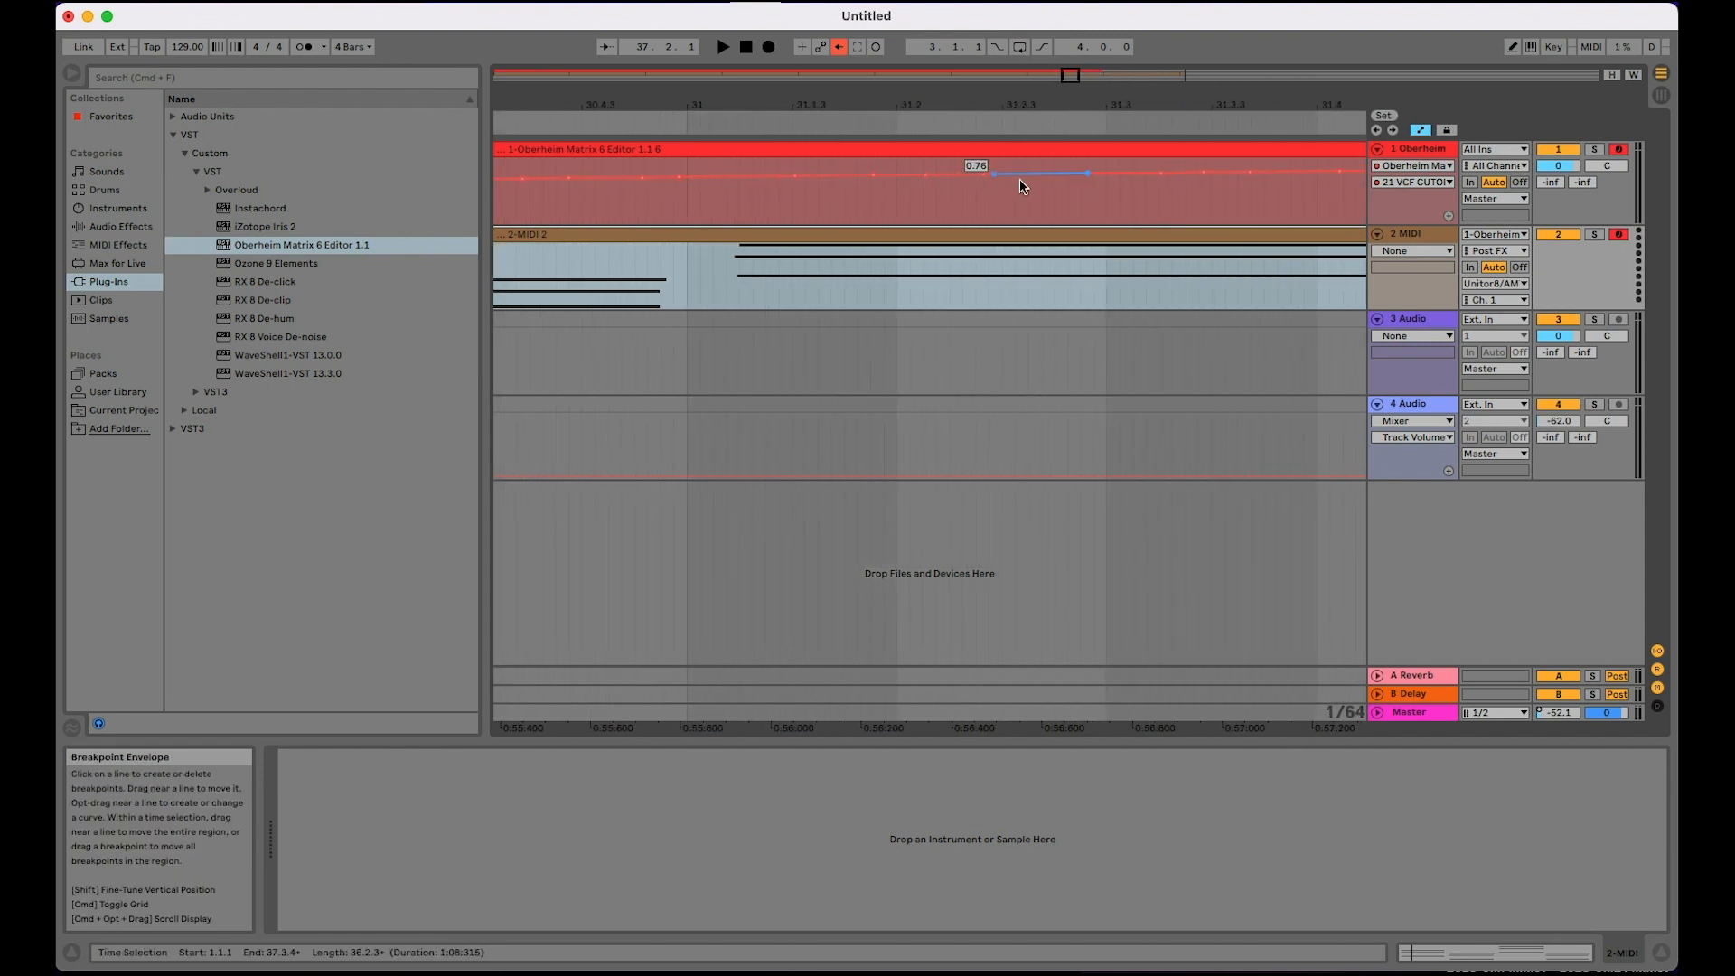
{"action": "scroll", "coordinate": [1142, 193], "scroll_direction": "down", "scroll_amount": 6}
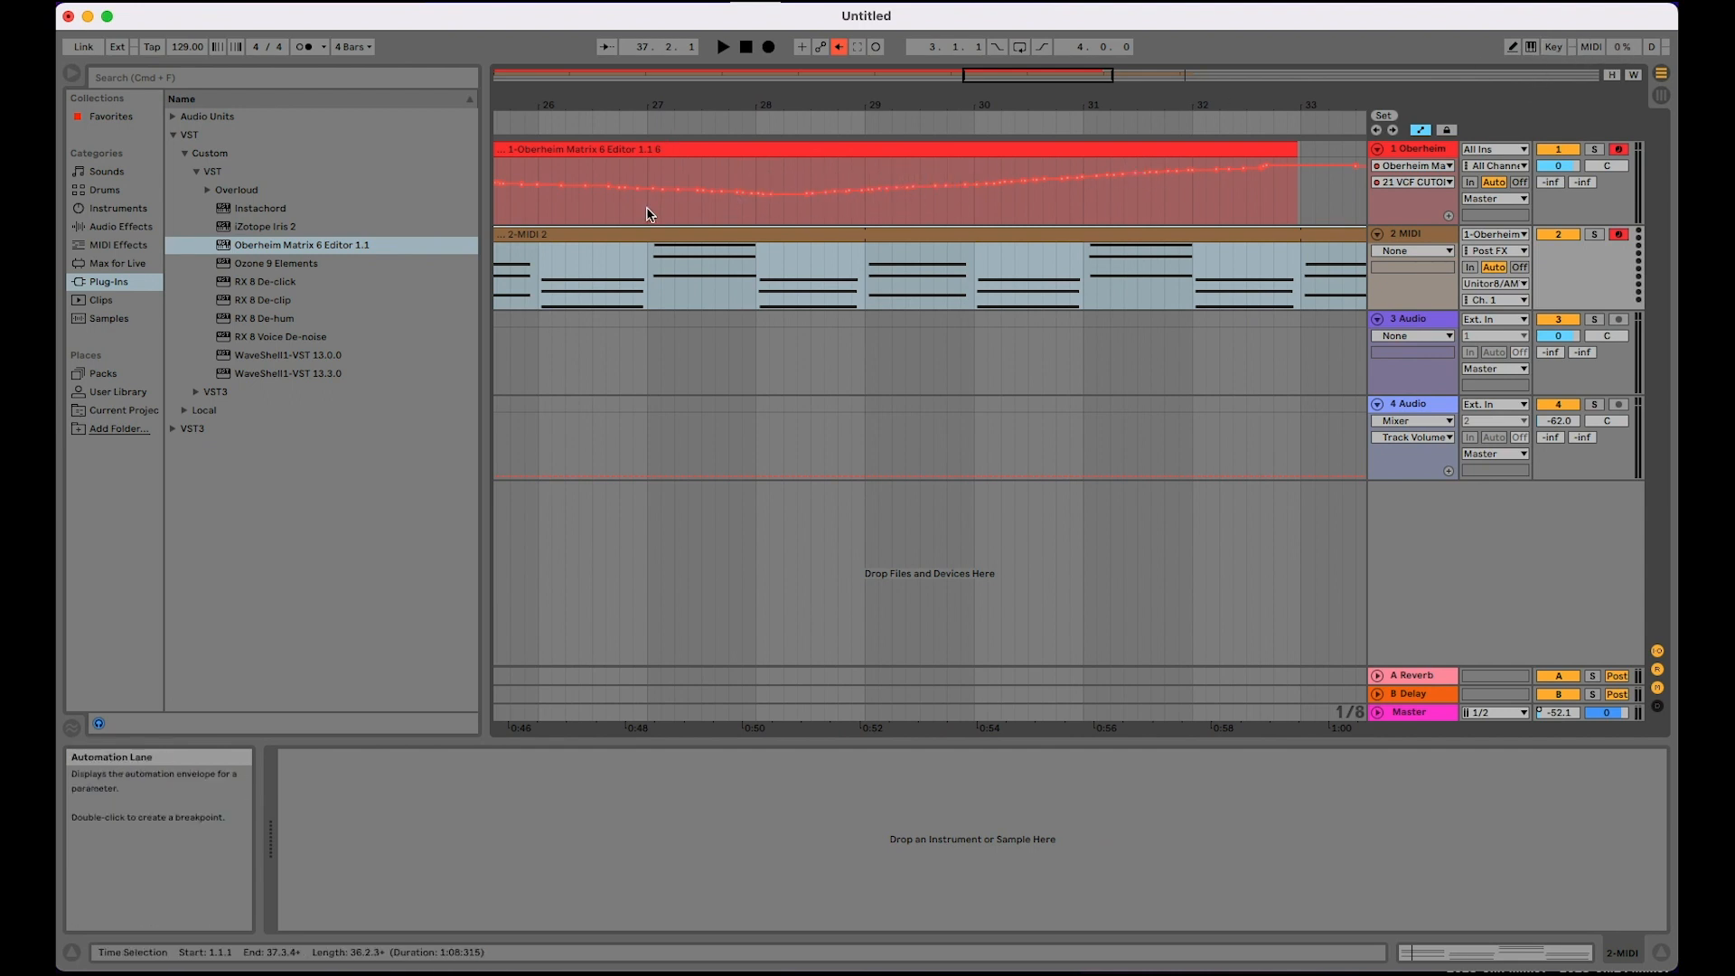
{"action": "scroll", "coordinate": [645, 213], "scroll_direction": "down", "scroll_amount": 8}
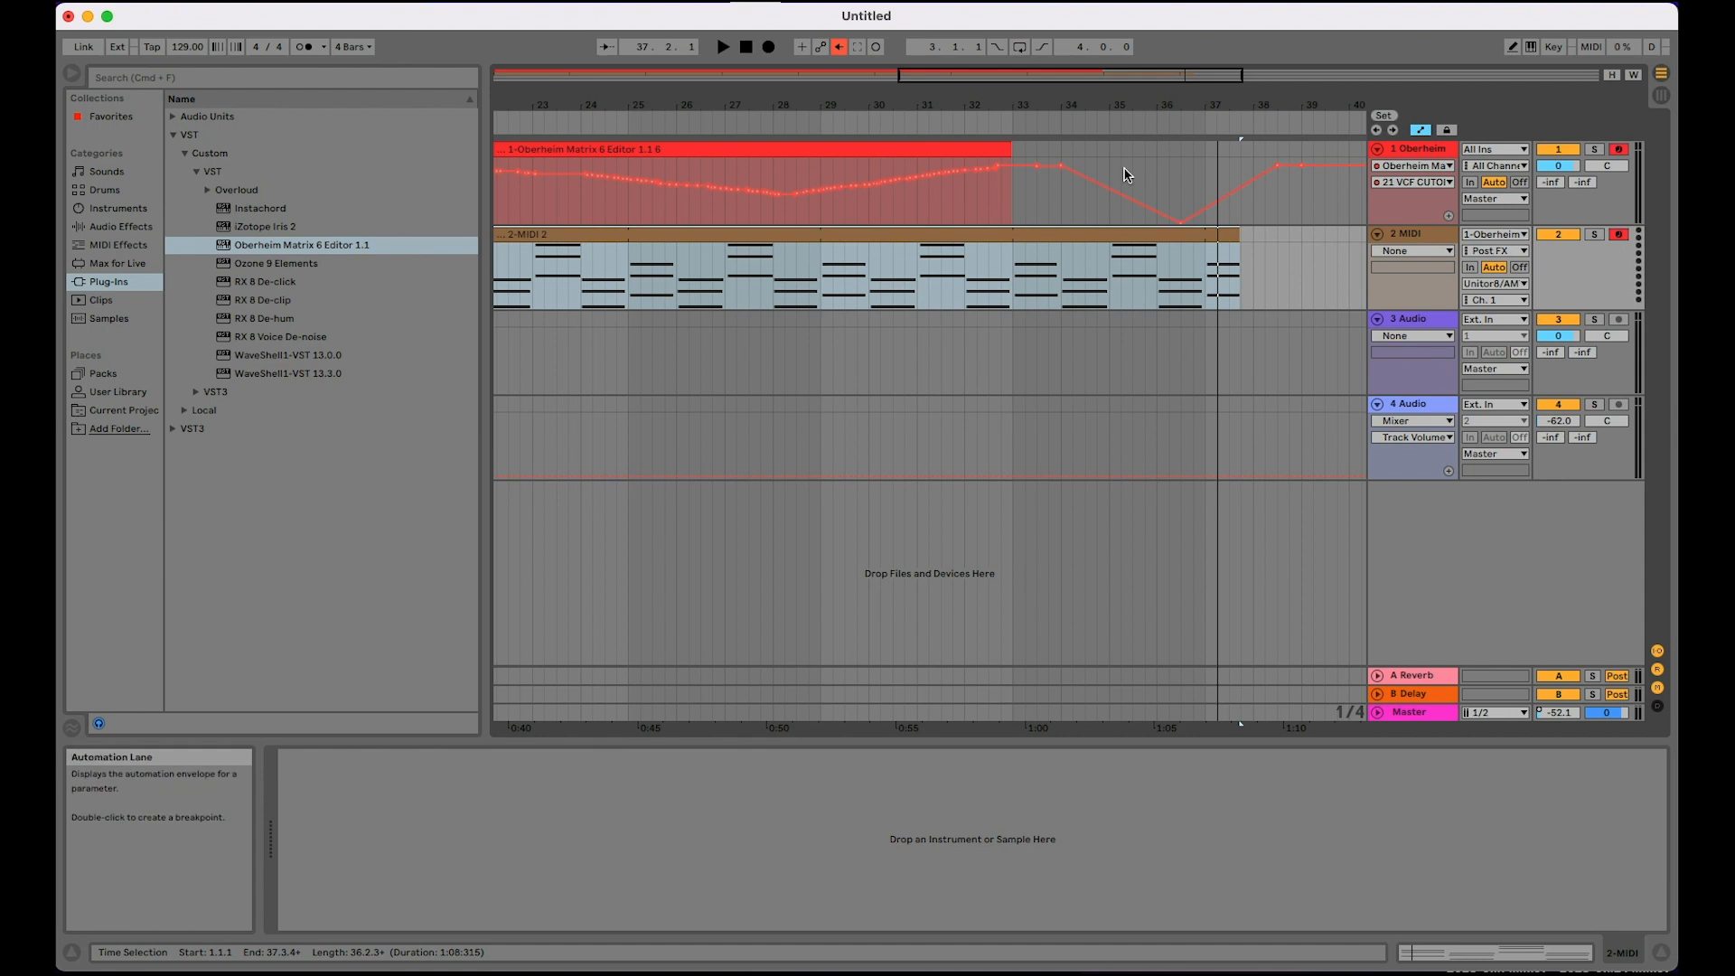
{"action": "scroll", "coordinate": [859, 190], "scroll_direction": "up", "scroll_amount": 10}
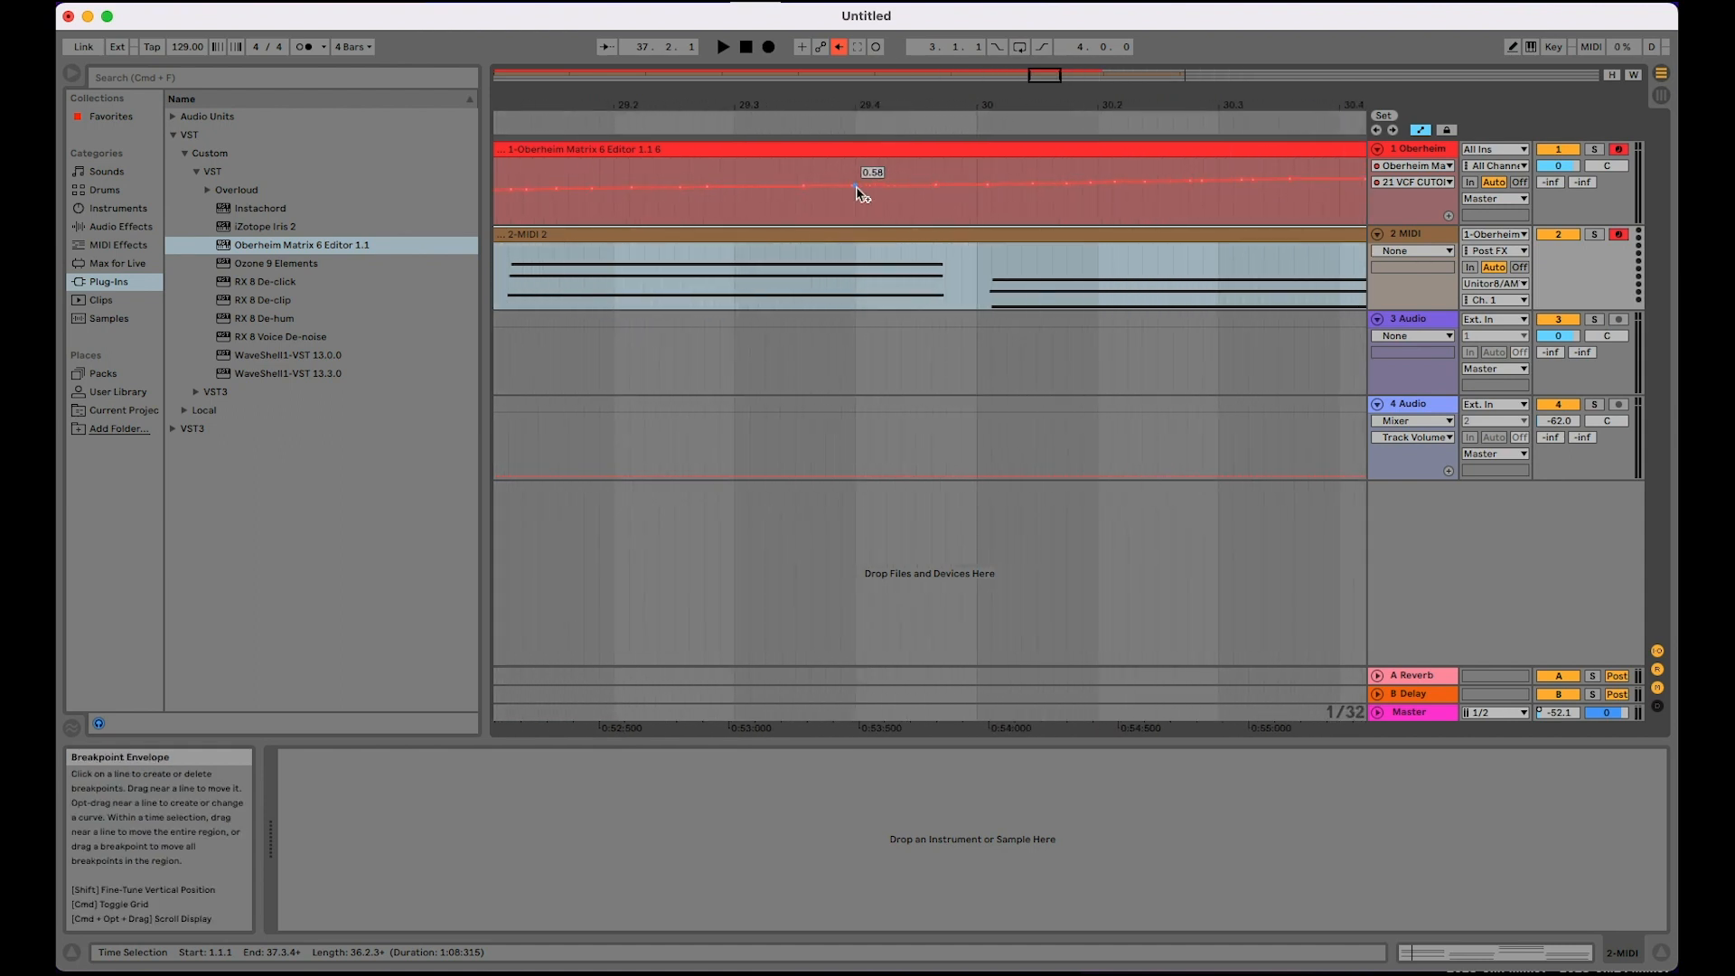
{"action": "scroll", "coordinate": [1028, 188], "scroll_direction": "down", "scroll_amount": 15}
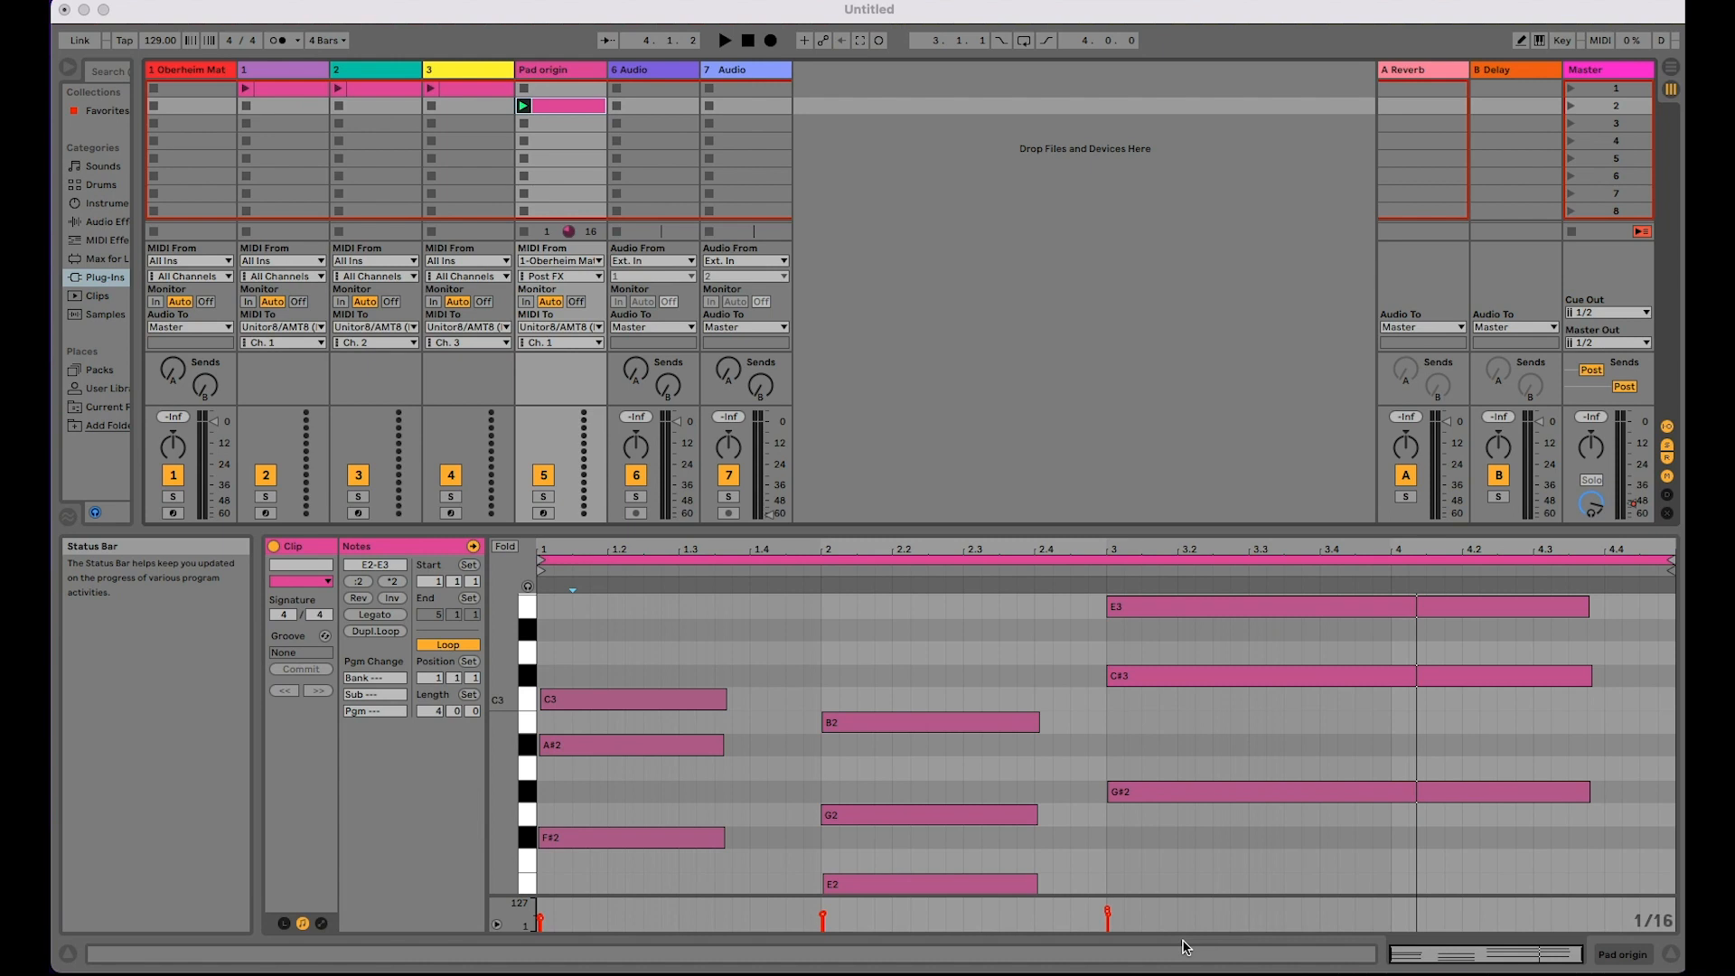
Step: Play the clip on the Pad origin track and check the clips on tracks 1, 2 and 3
{"action": "left_click", "coordinate": [555, 106]}
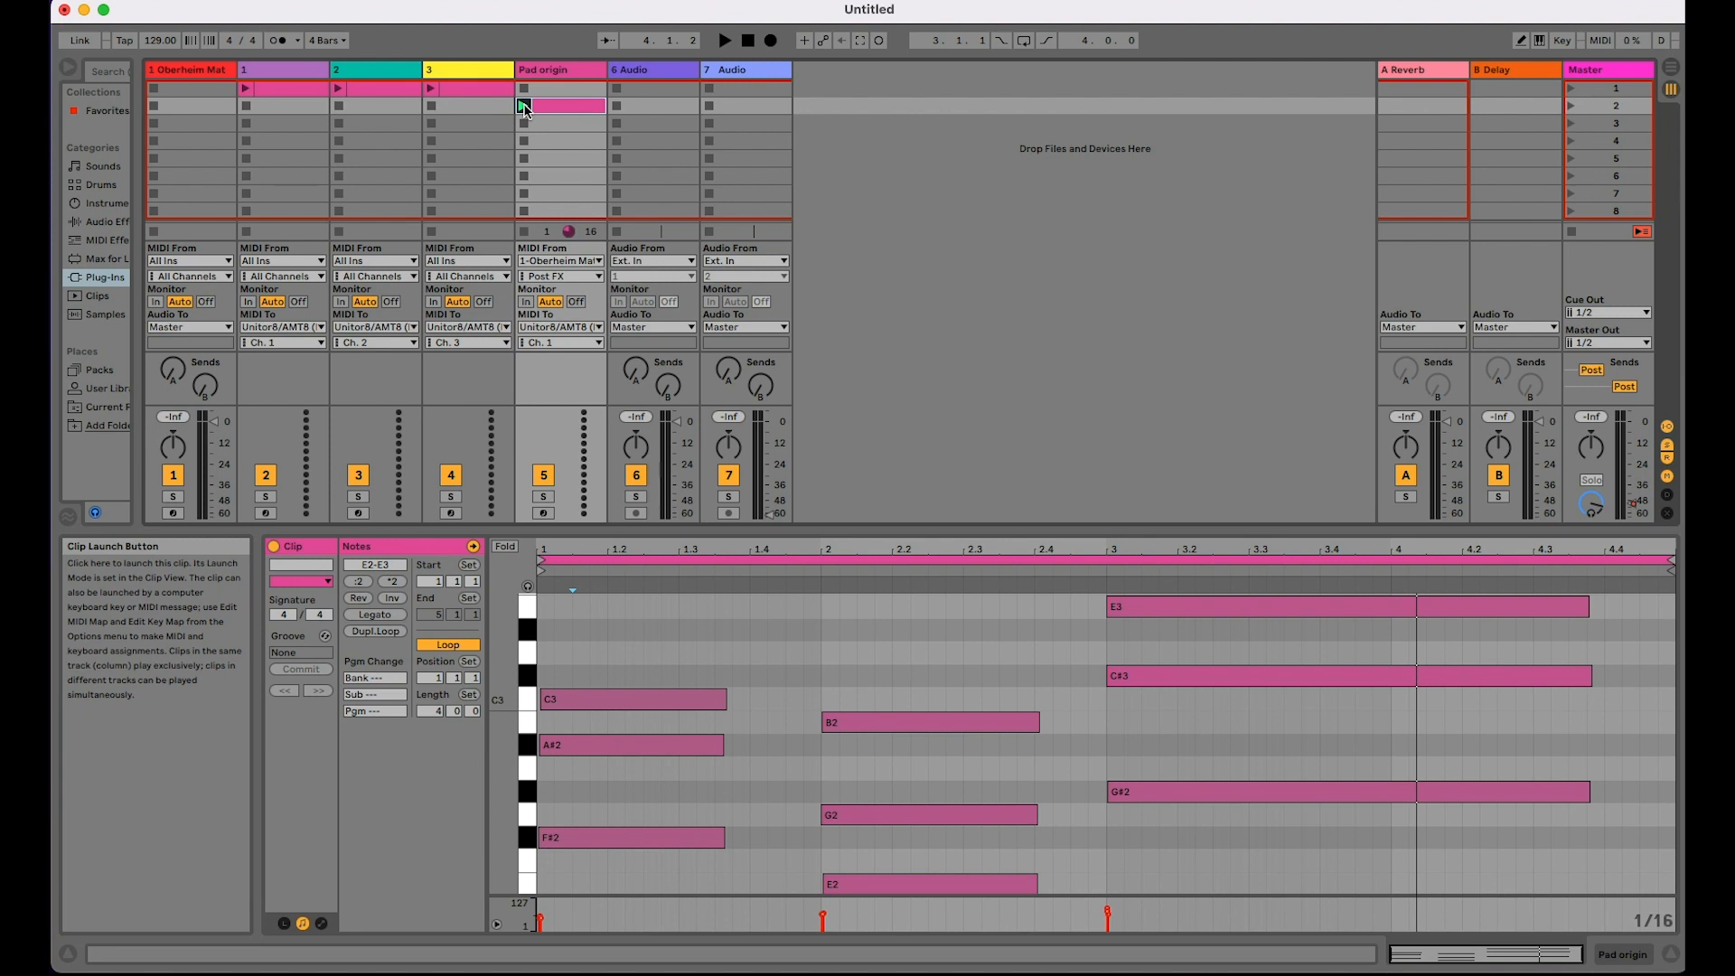
{"action": "left_click", "coordinate": [524, 106]}
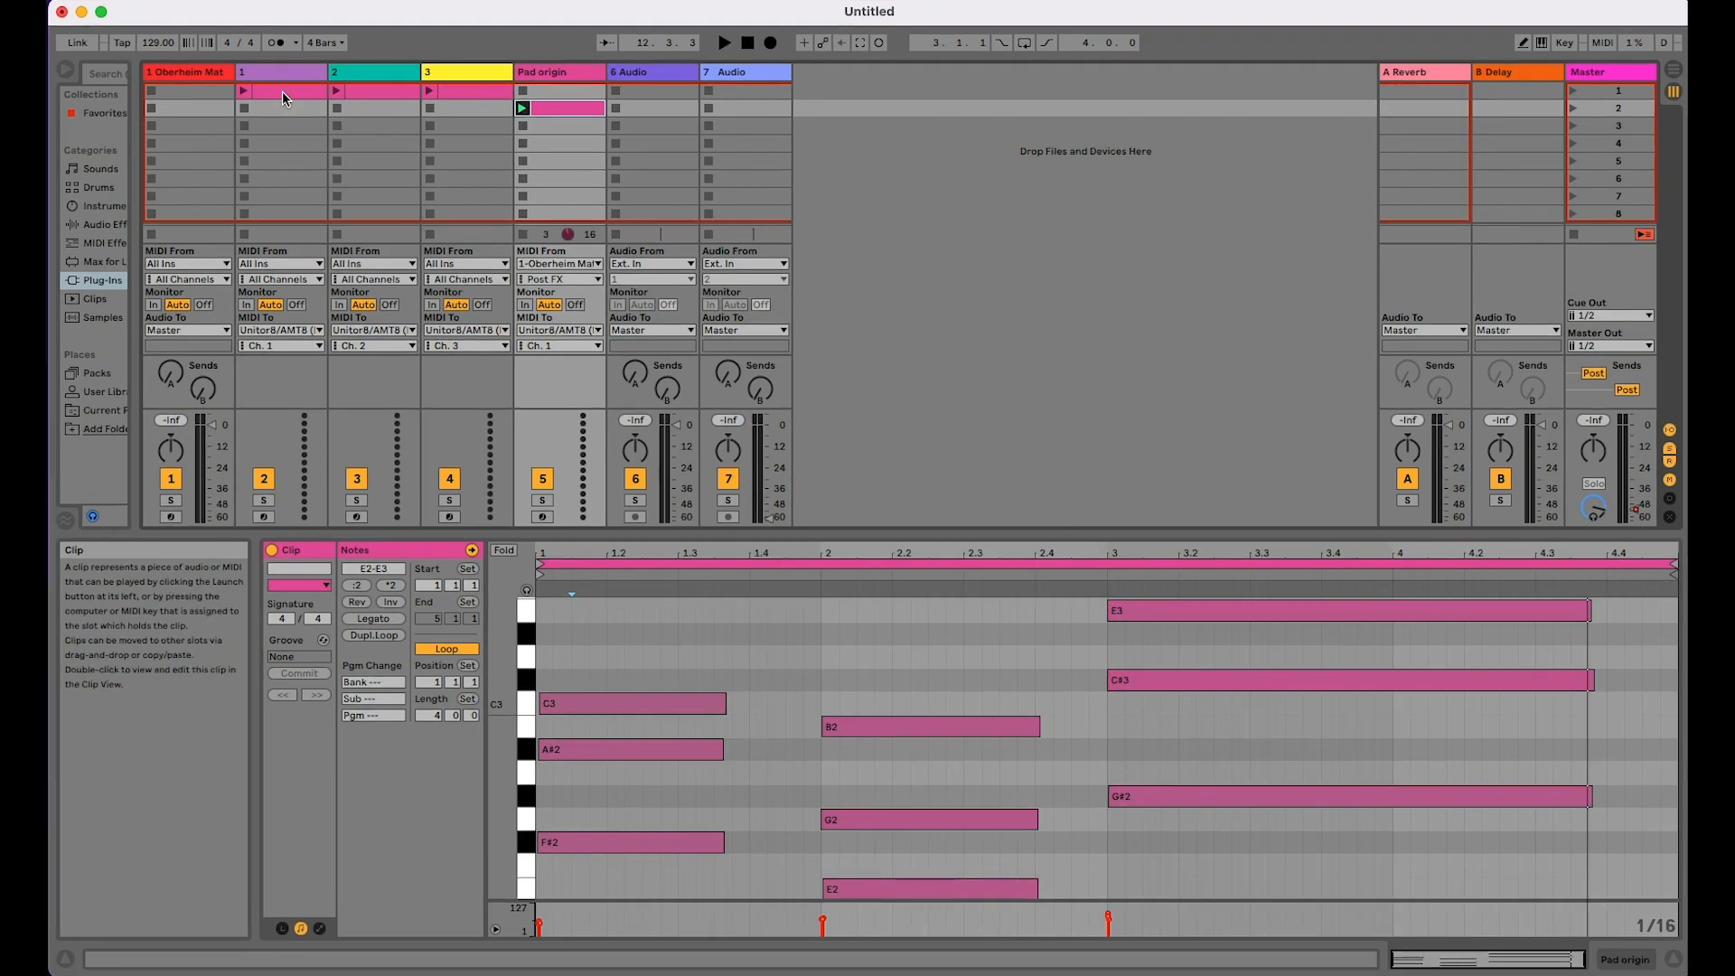
{"action": "left_click", "coordinate": [579, 106]}
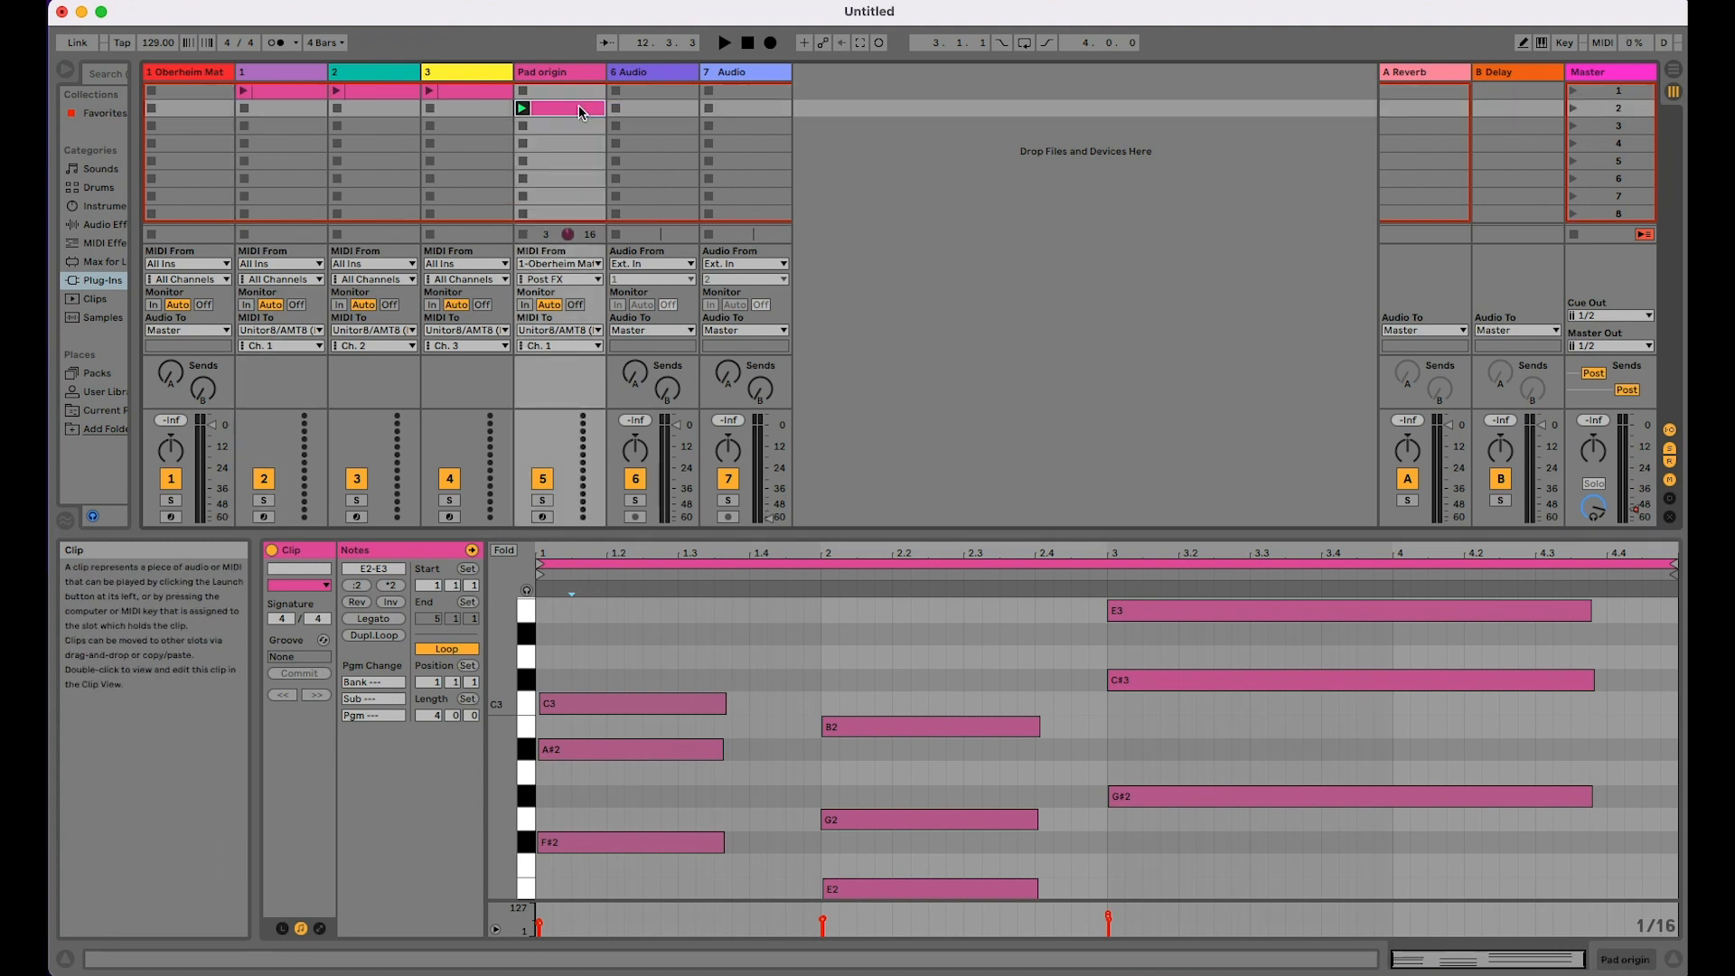
{"action": "left_click", "coordinate": [279, 90]}
{"action": "left_click", "coordinate": [365, 89]}
{"action": "left_click", "coordinate": [474, 94]}
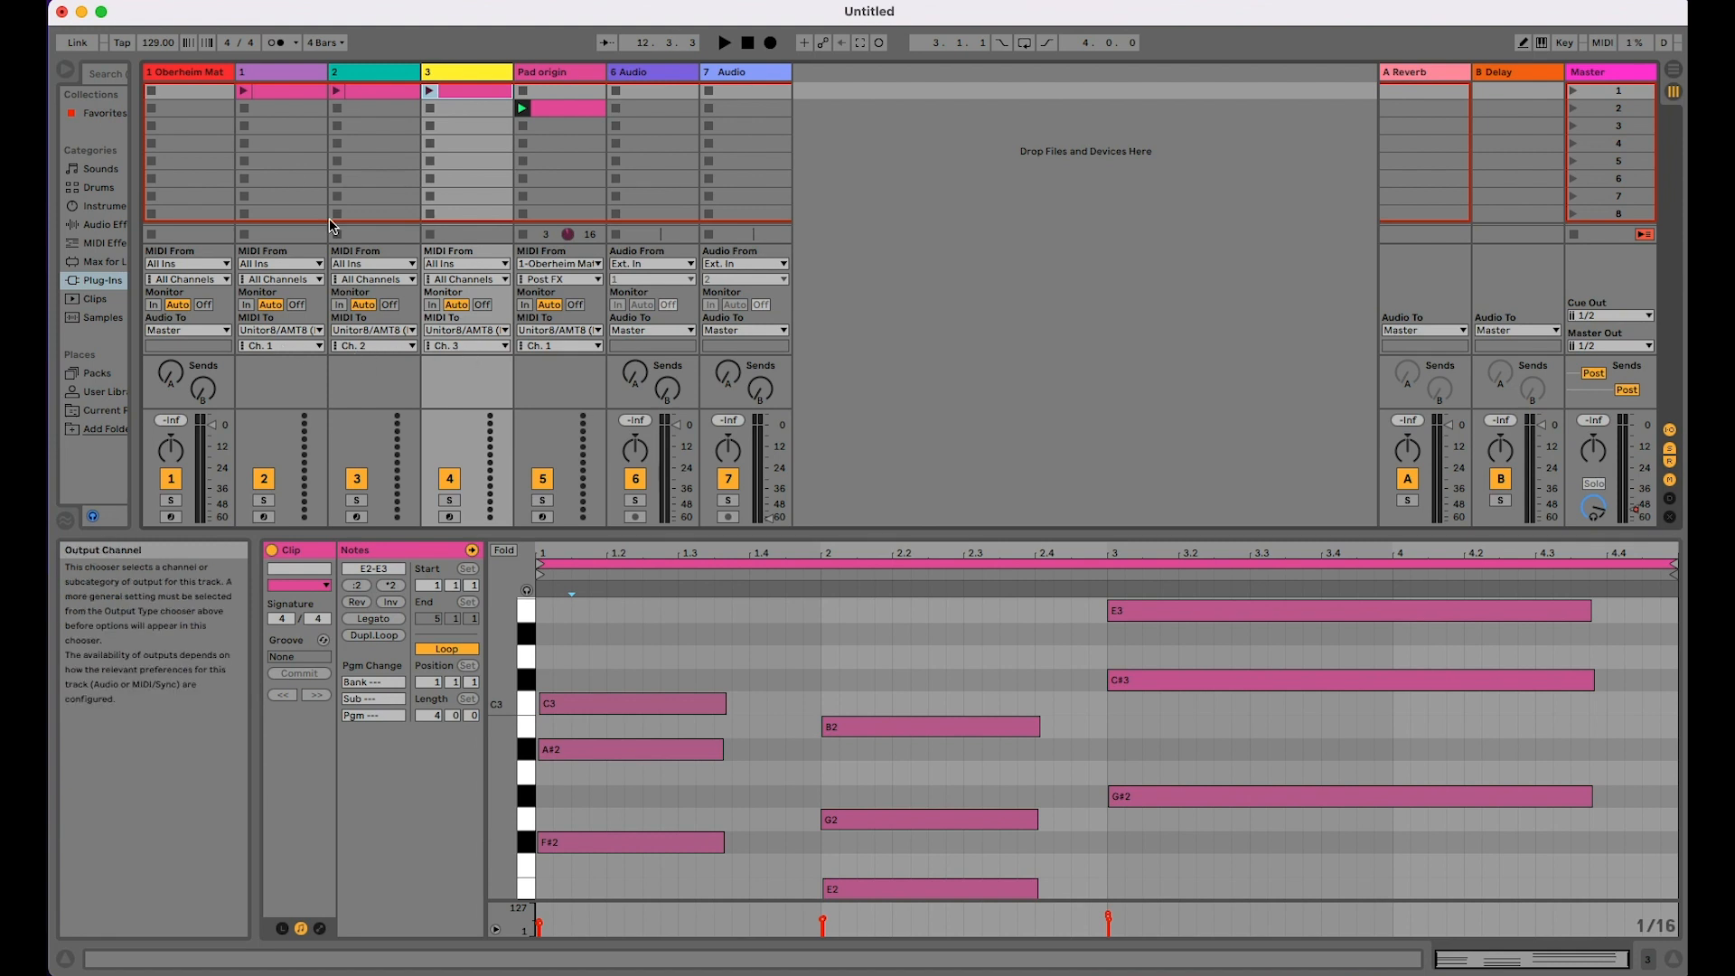
Step: In track 1's clip, delete the A#2, F#2, G2, E2, G#2 and C#3 notes, keeping only each chord's top note
{"action": "left_click", "coordinate": [279, 90]}
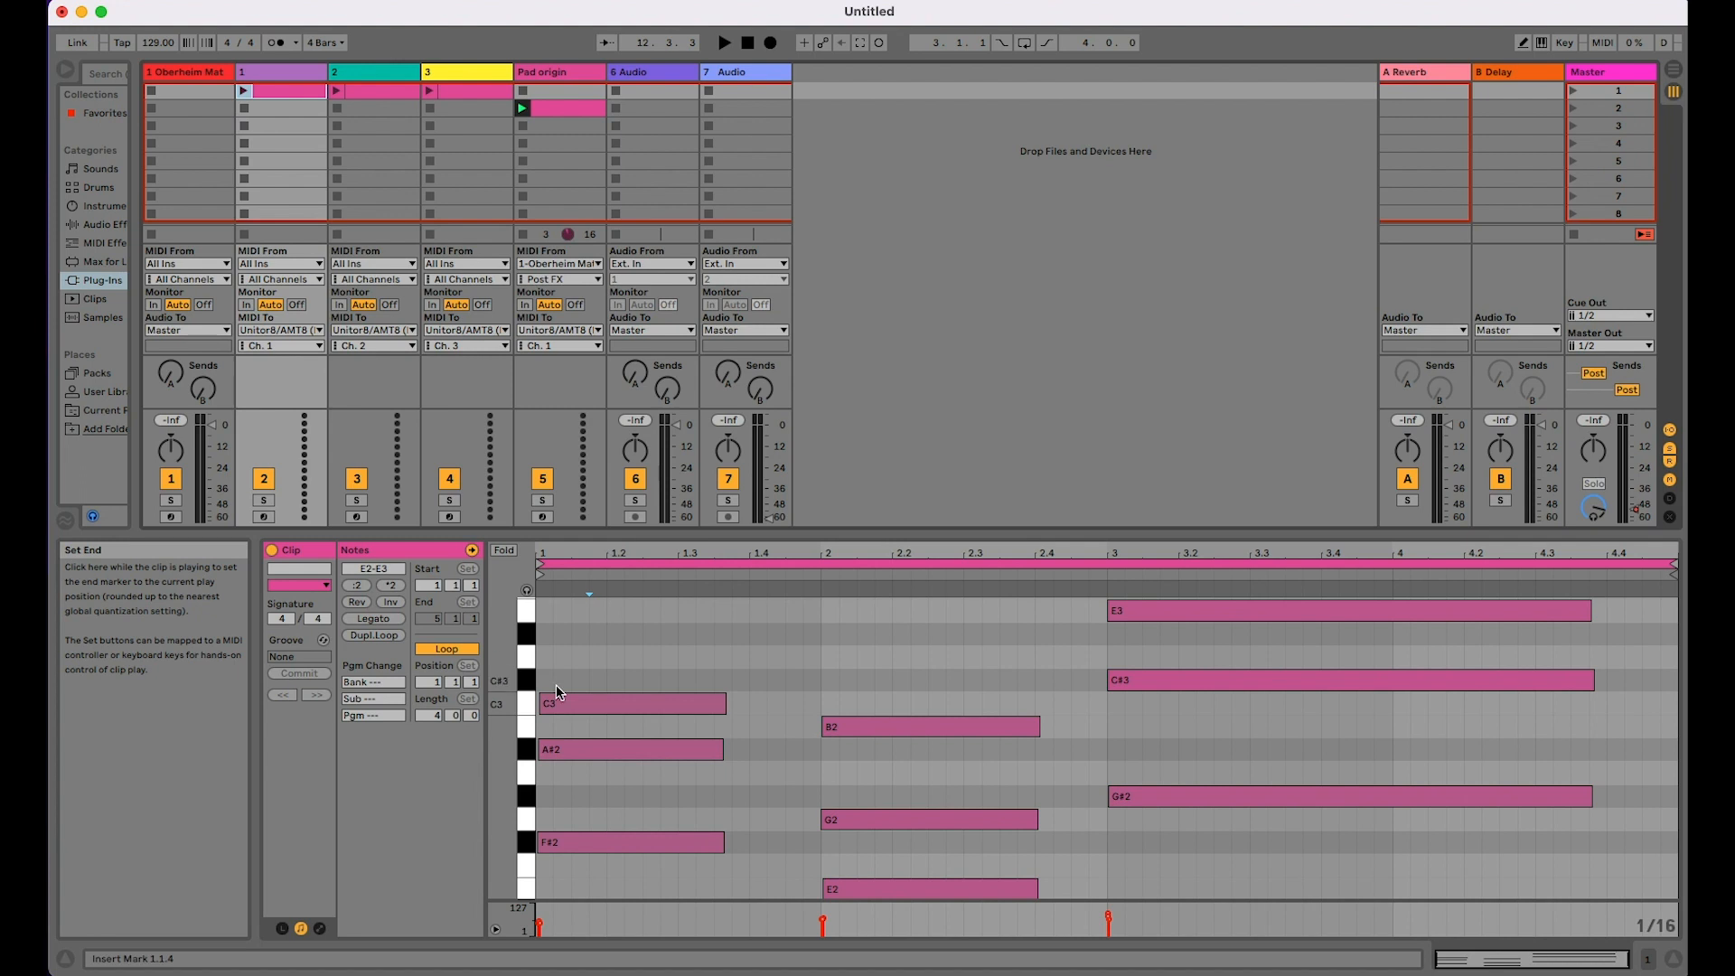
{"action": "double_click", "coordinate": [617, 745]}
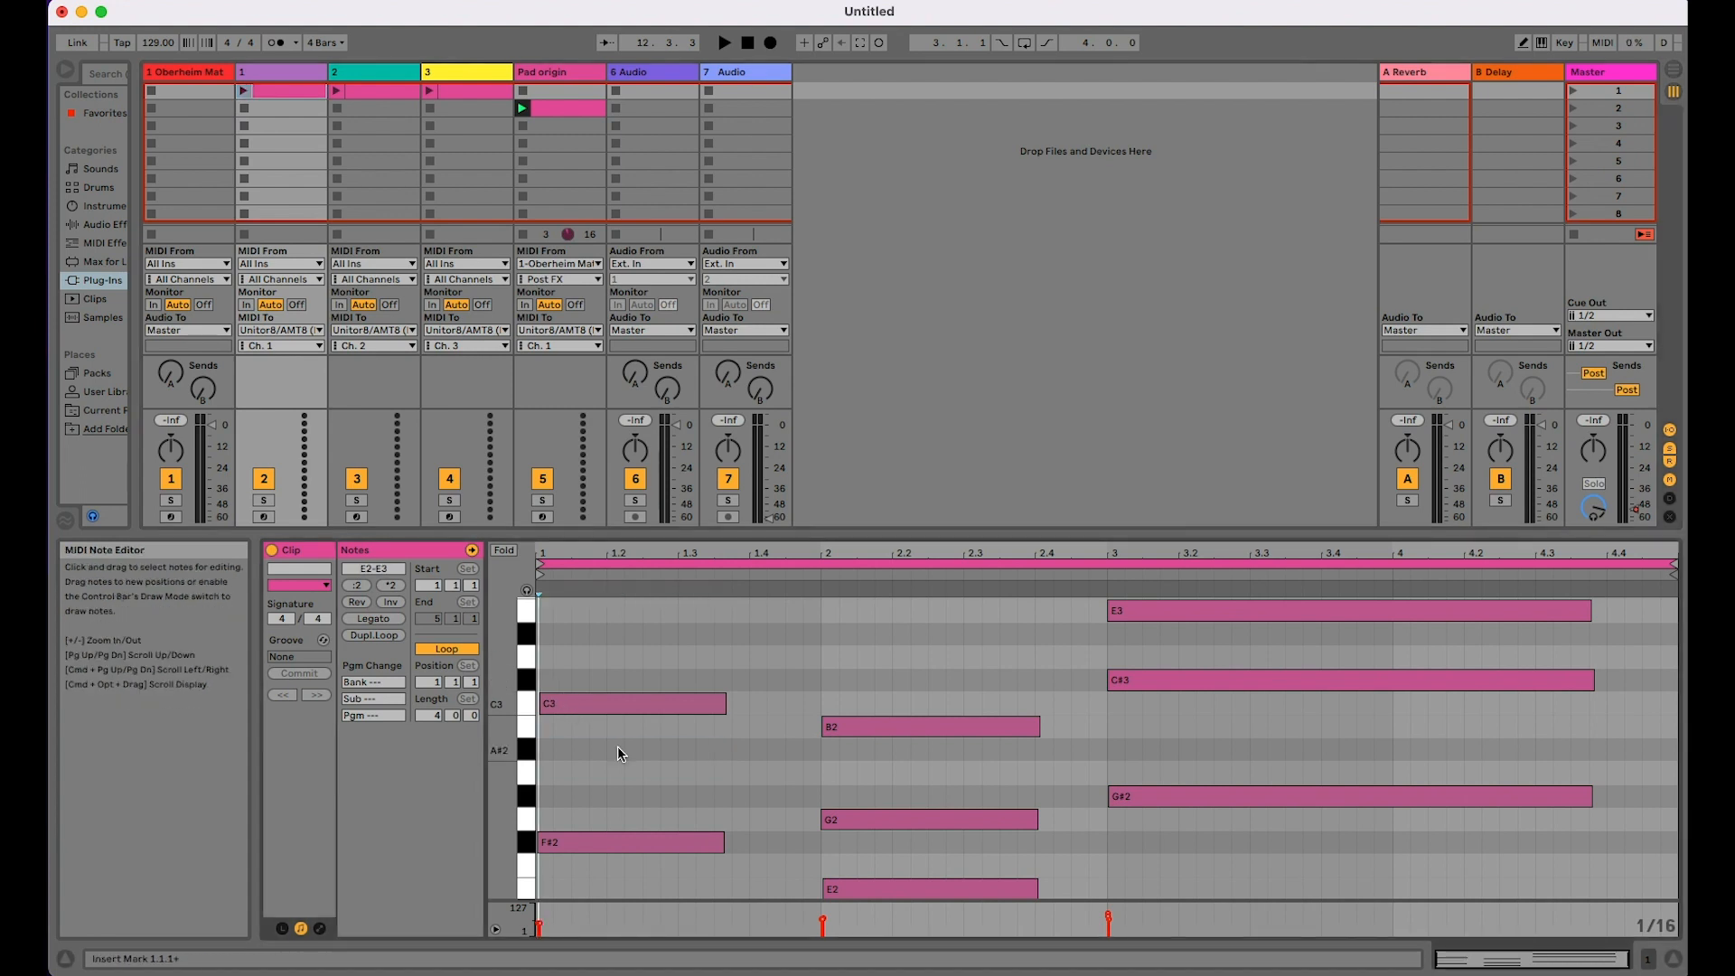
{"action": "double_click", "coordinate": [956, 821]}
{"action": "double_click", "coordinate": [1193, 799]}
{"action": "left_click", "coordinate": [1203, 684]}
{"action": "double_click", "coordinate": [1202, 682]}
{"action": "double_click", "coordinate": [983, 890]}
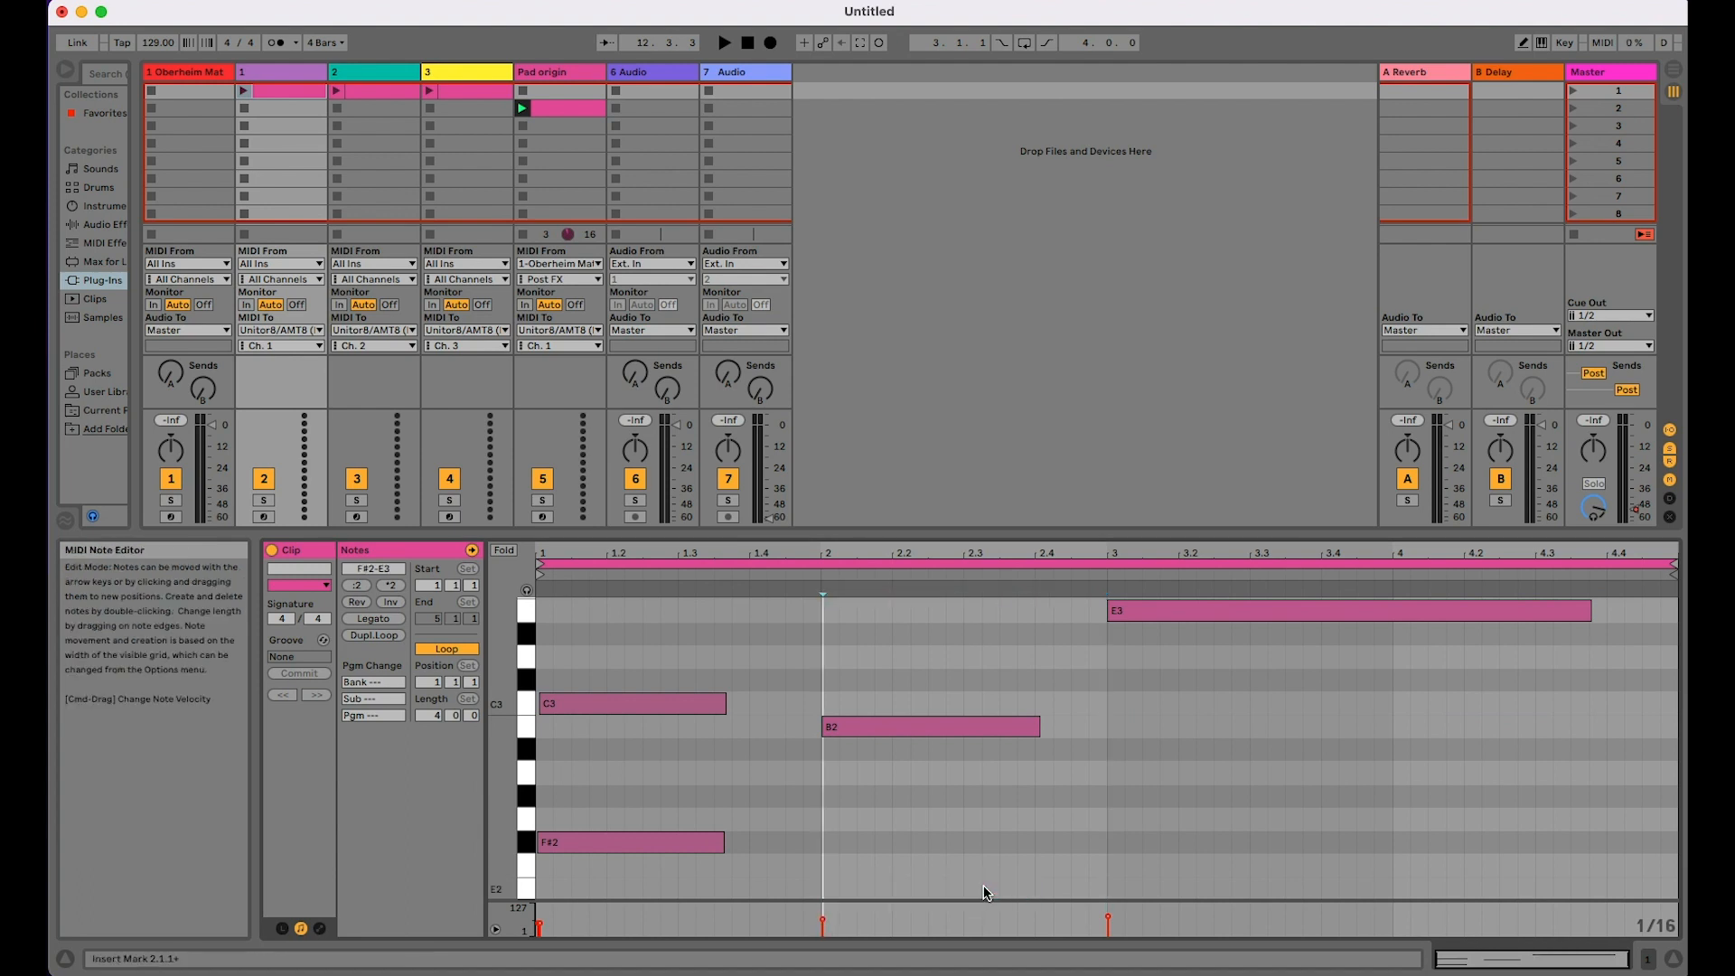
{"action": "double_click", "coordinate": [714, 846]}
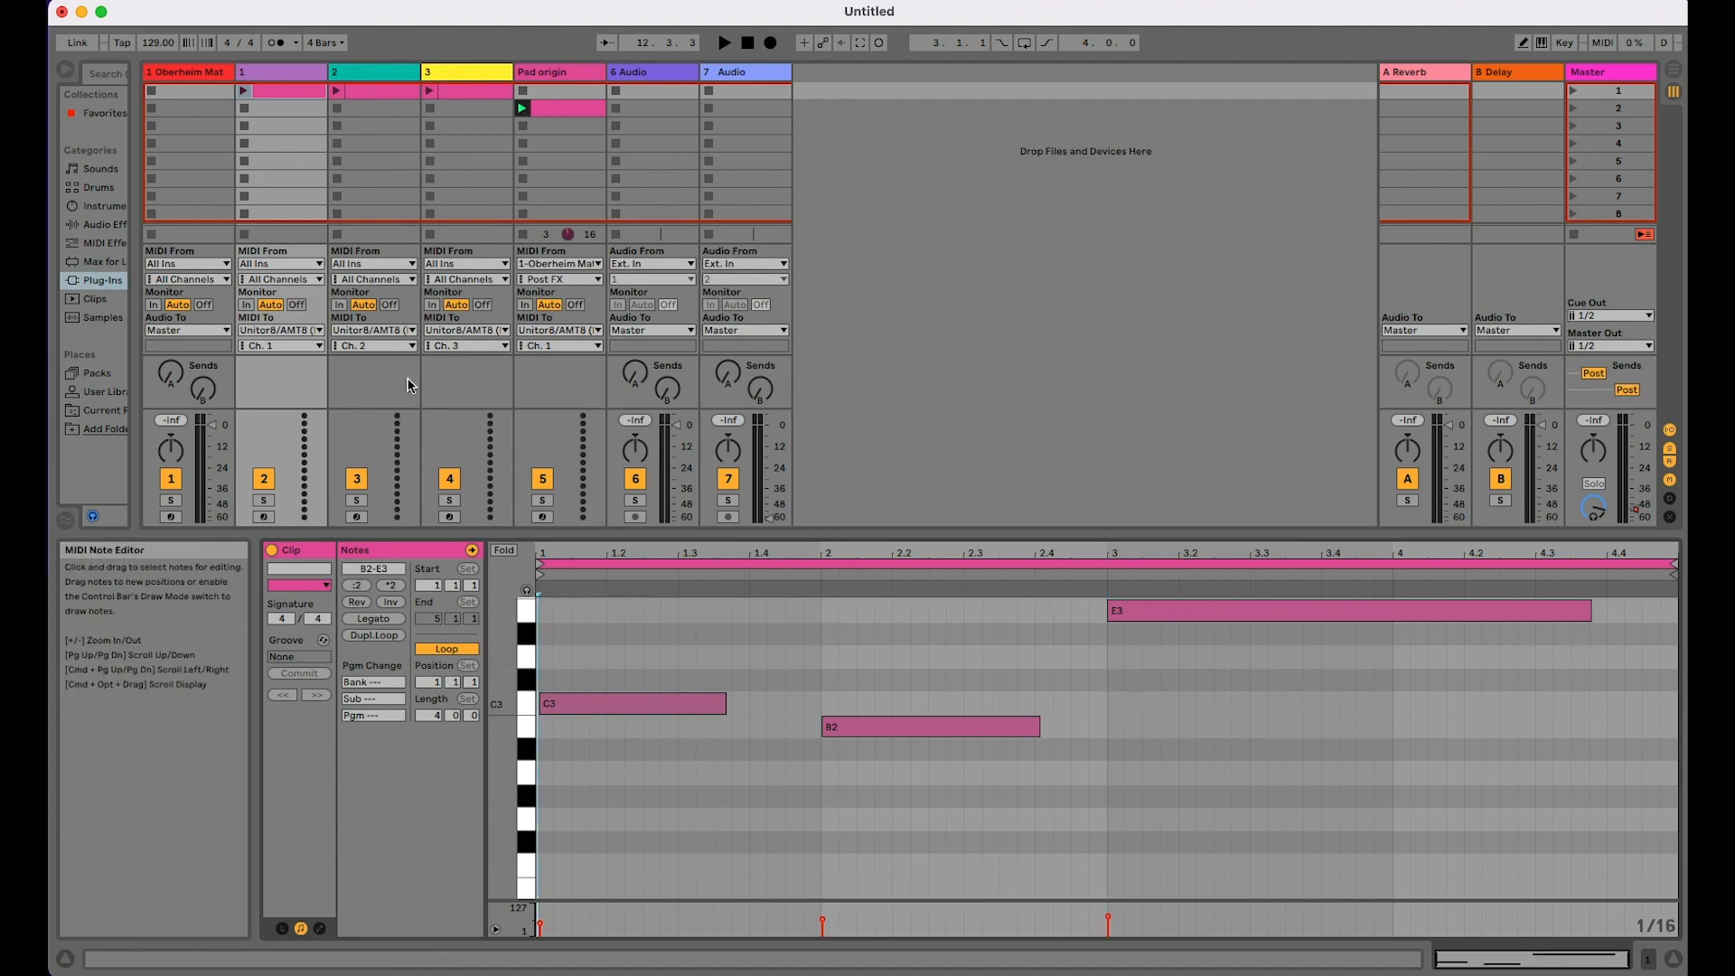
Step: In track 2's clip, delete the C3, B2, E3, G#2, E2 and F#2 notes, keeping only each chord's middle note
{"action": "left_click", "coordinate": [375, 91]}
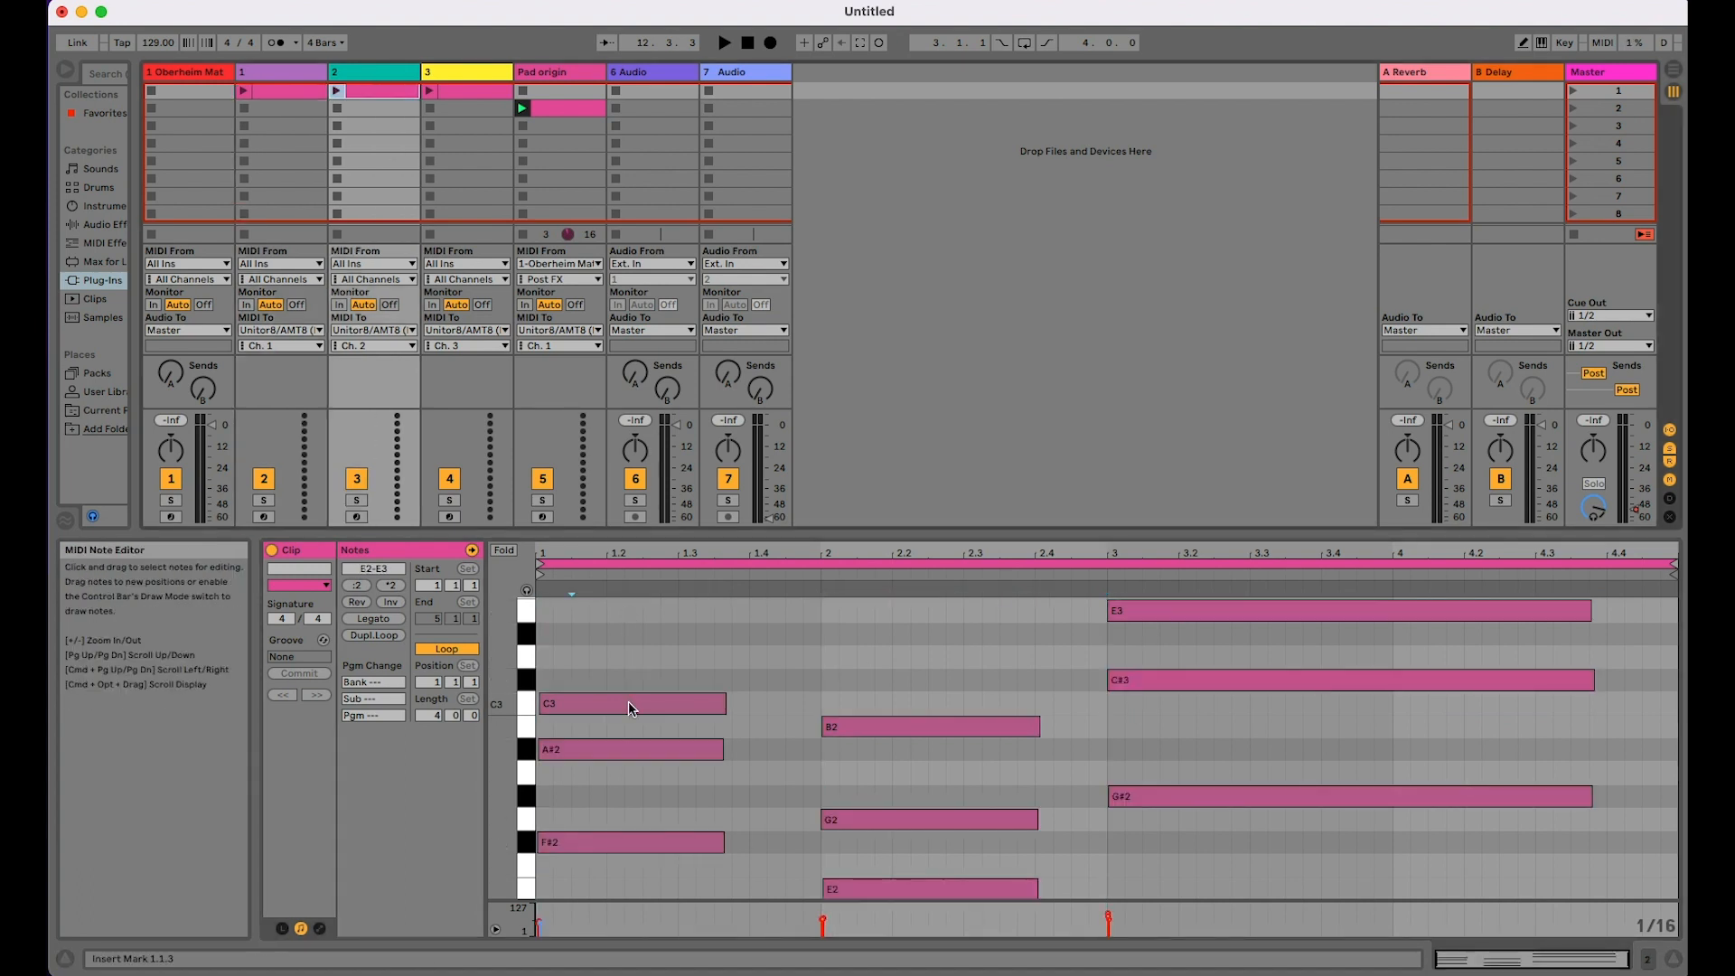
{"action": "double_click", "coordinate": [841, 727]}
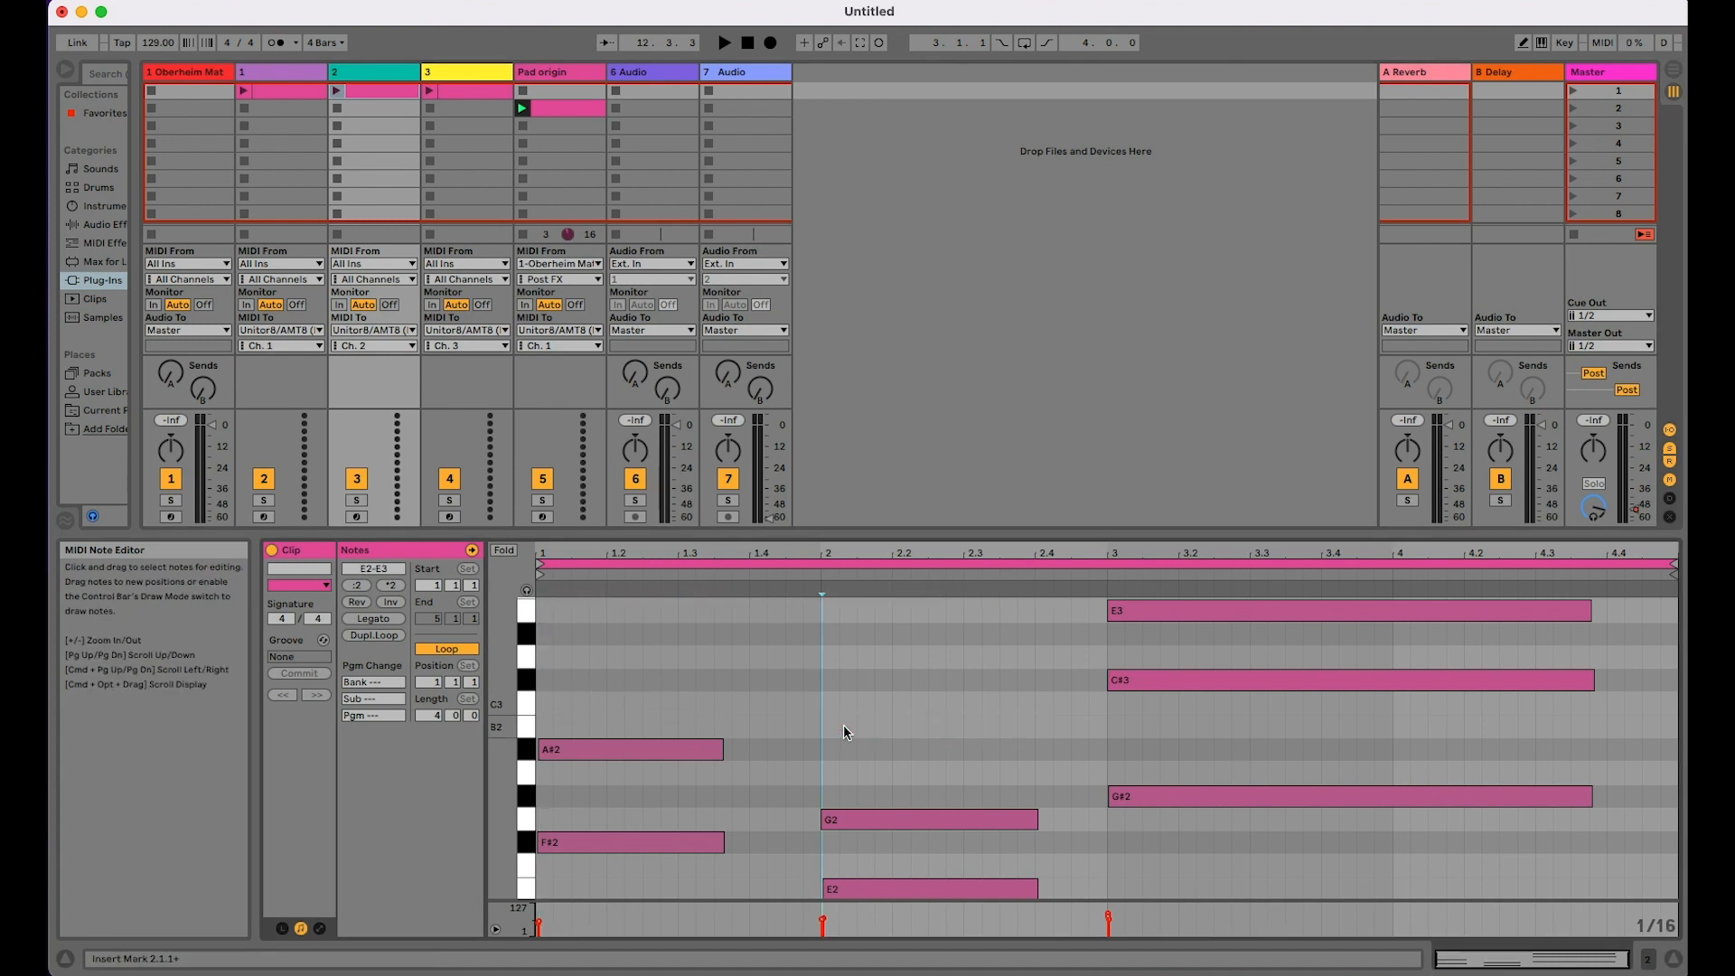
{"action": "double_click", "coordinate": [1149, 610]}
{"action": "double_click", "coordinate": [1186, 795]}
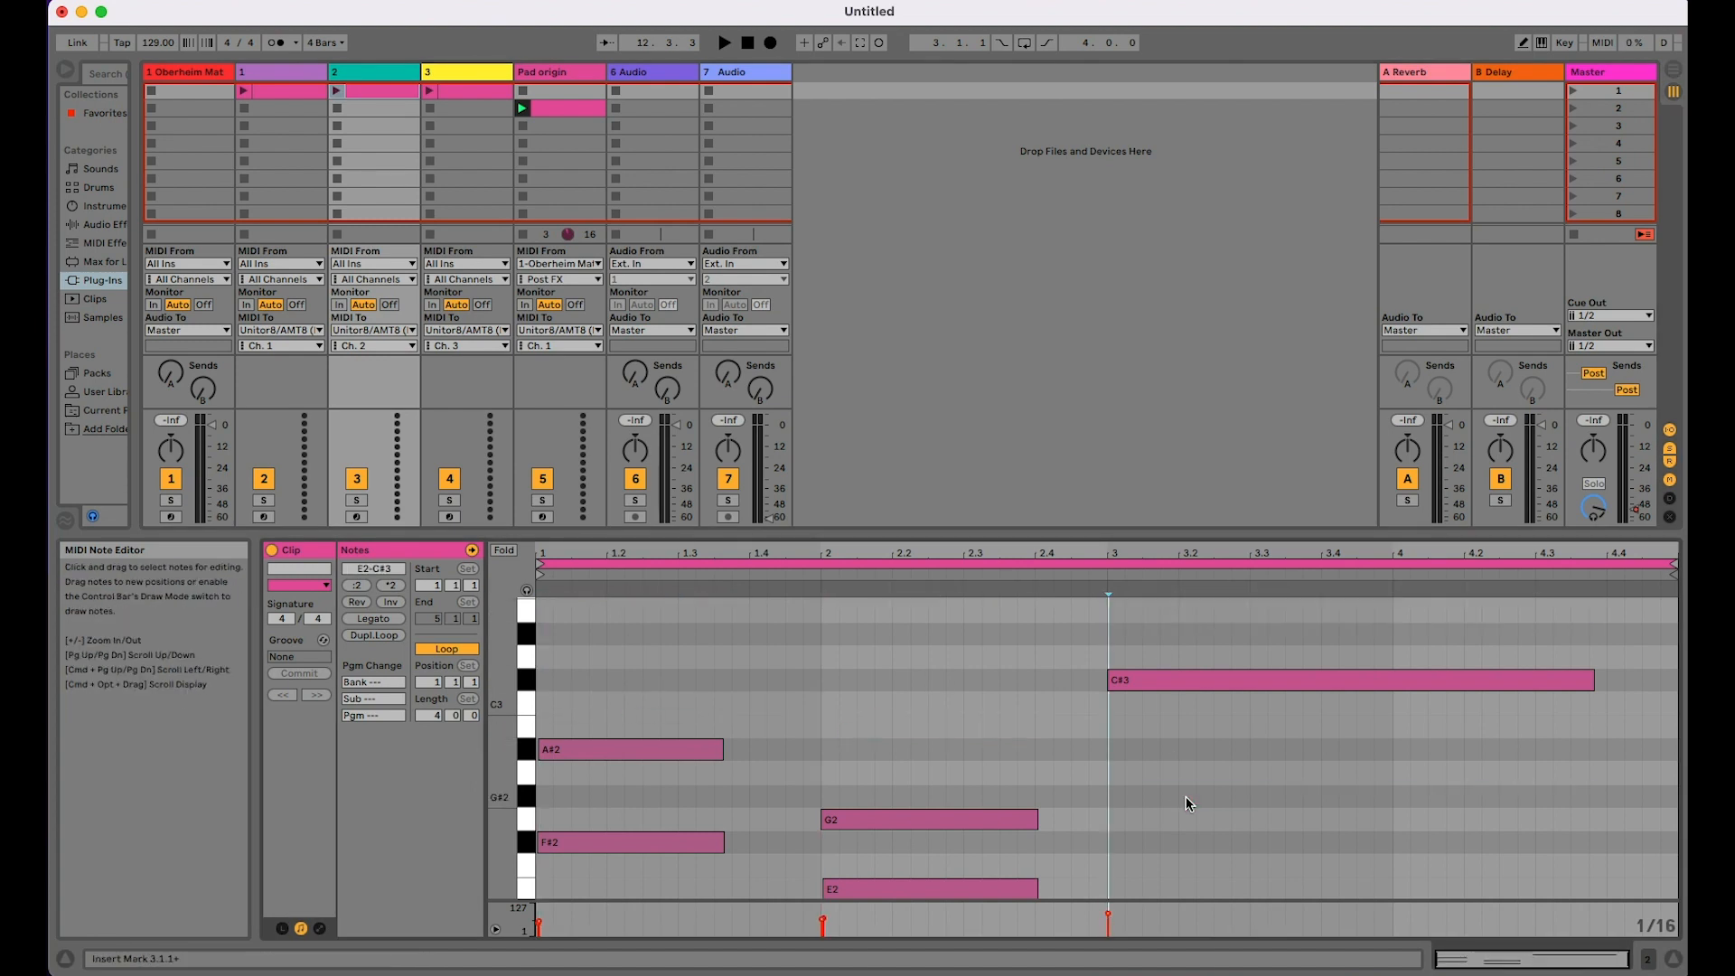
{"action": "double_click", "coordinate": [971, 893]}
{"action": "double_click", "coordinate": [702, 840]}
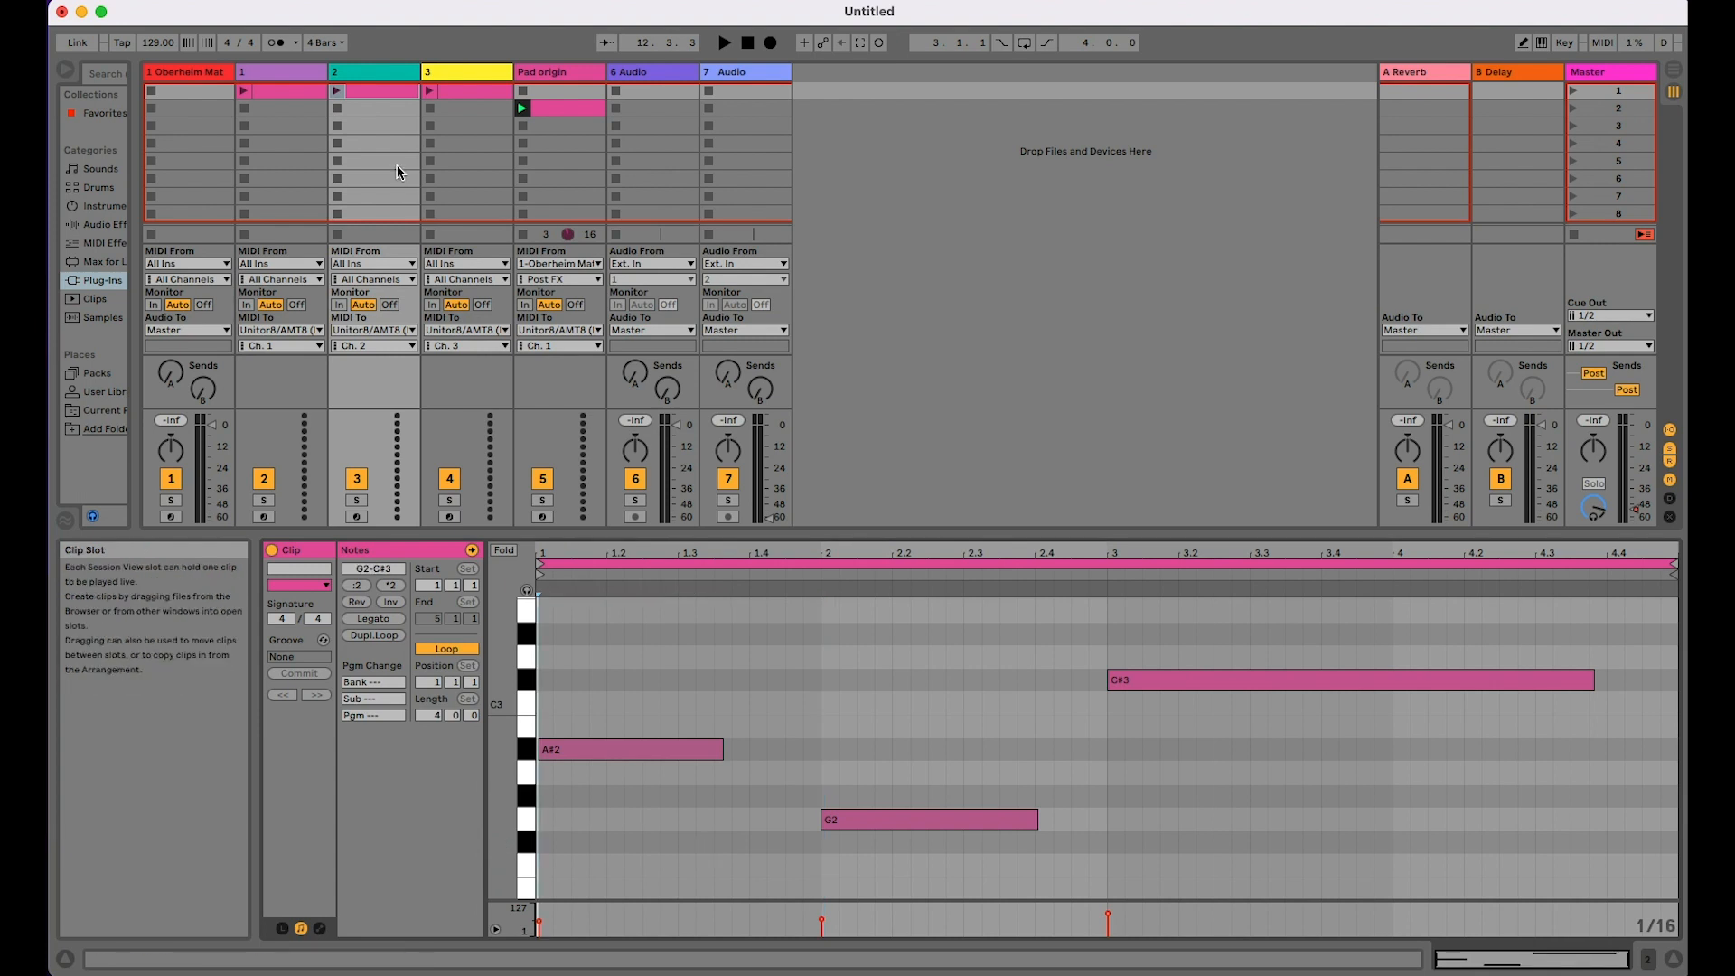
Step: In track 3's clip, delete the C3, B2, C#3, E3, A#2 and G2 notes, keeping only each chord's lowest note
{"action": "left_click", "coordinate": [449, 74]}
{"action": "left_click_drag", "start_coordinate": [605, 643], "coordinate": [1219, 727]}
{"action": "key", "text": "Delete"}
{"action": "left_click", "coordinate": [1190, 619]}
{"action": "key", "text": "Delete"}
{"action": "double_click", "coordinate": [721, 750]}
{"action": "left_click", "coordinate": [963, 817]}
{"action": "key", "text": "Delete"}
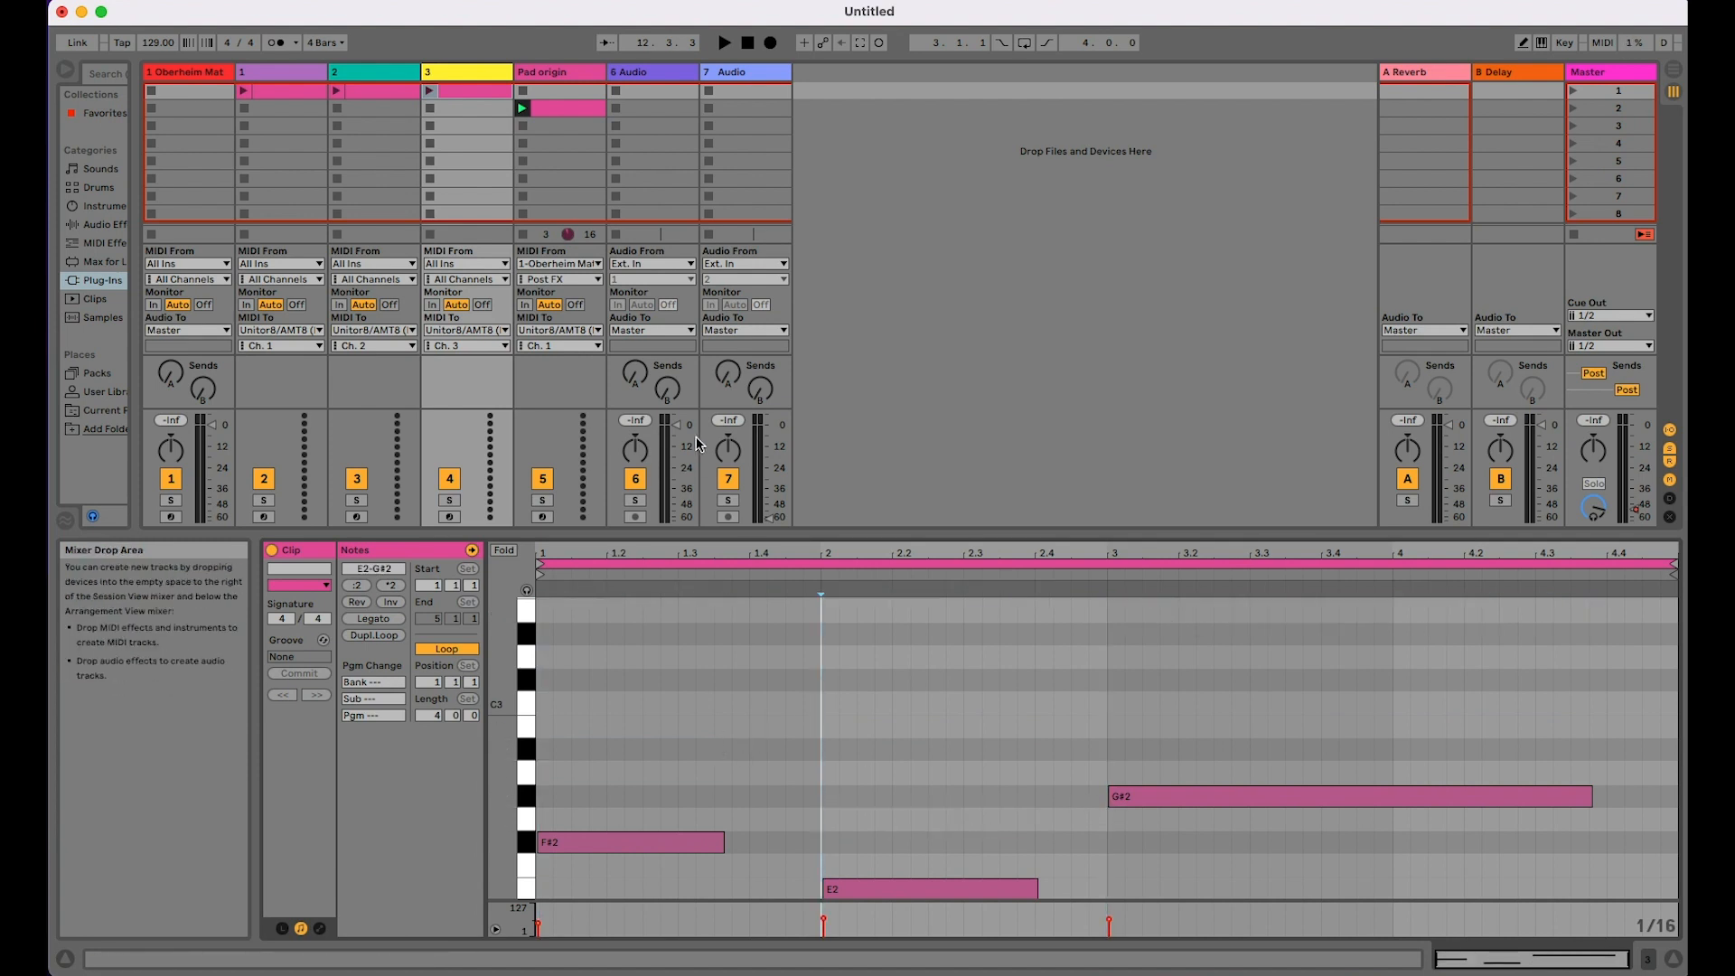
Step: Compare the remaining notes in the clips on tracks 1, 2 and 3, and play and stop the full-chord Pad origin clip
{"action": "left_click", "coordinate": [268, 89]}
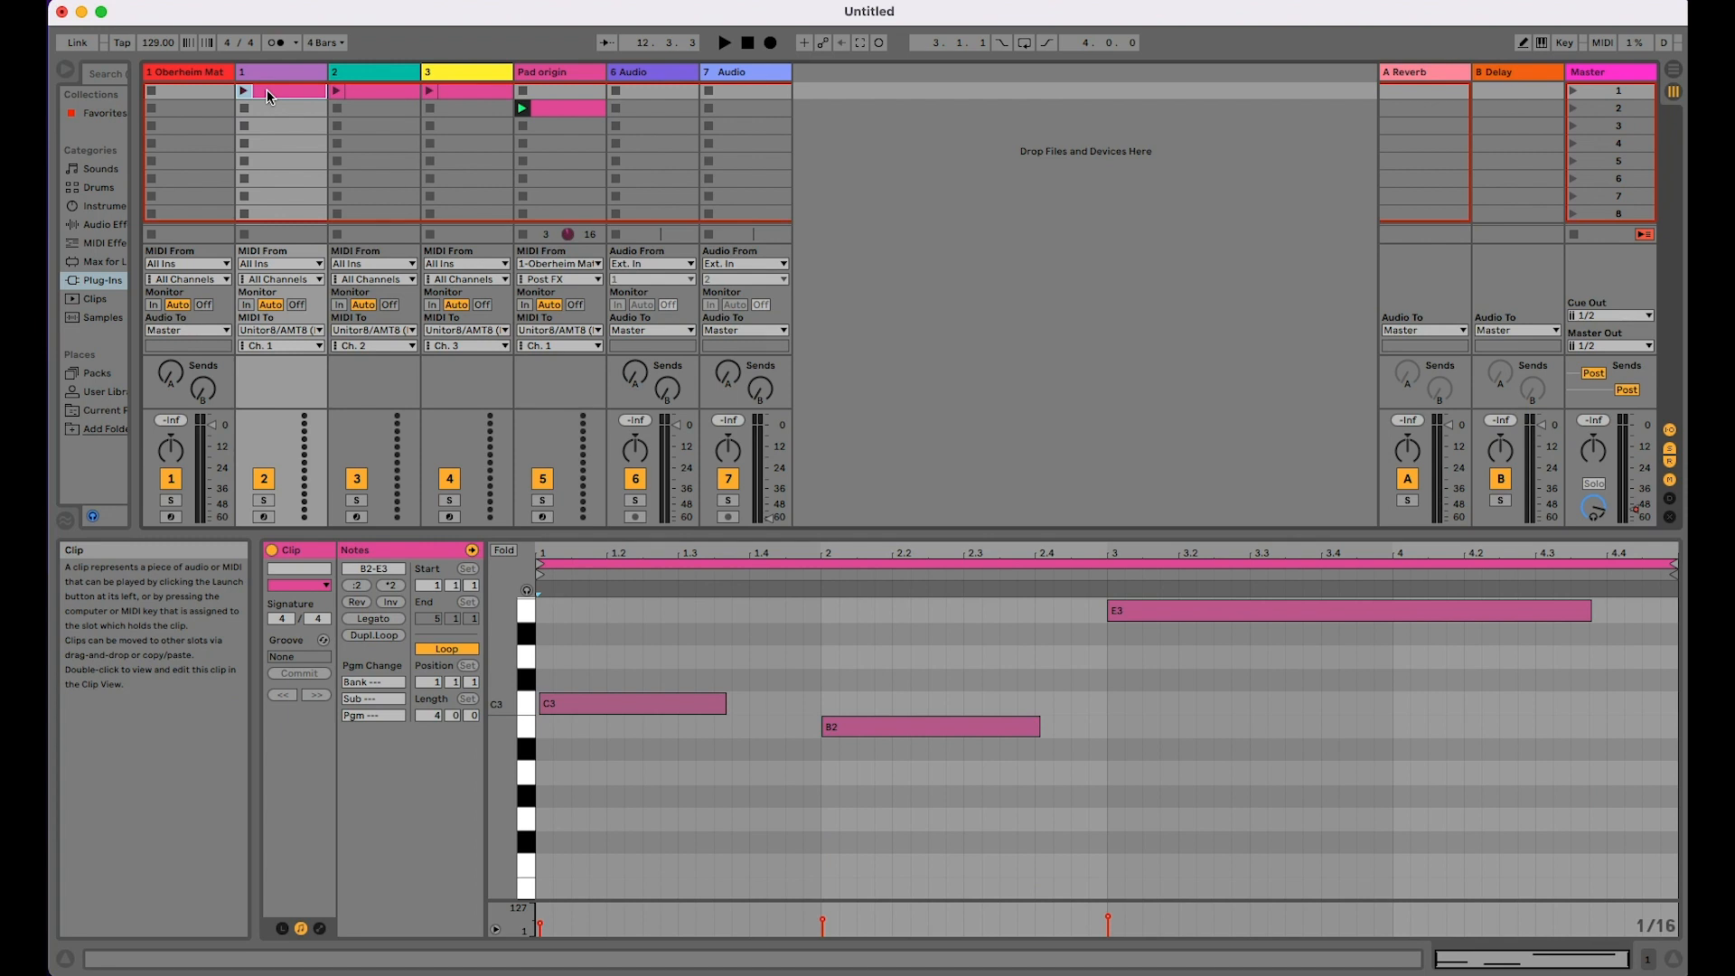
{"action": "left_click", "coordinate": [353, 90]}
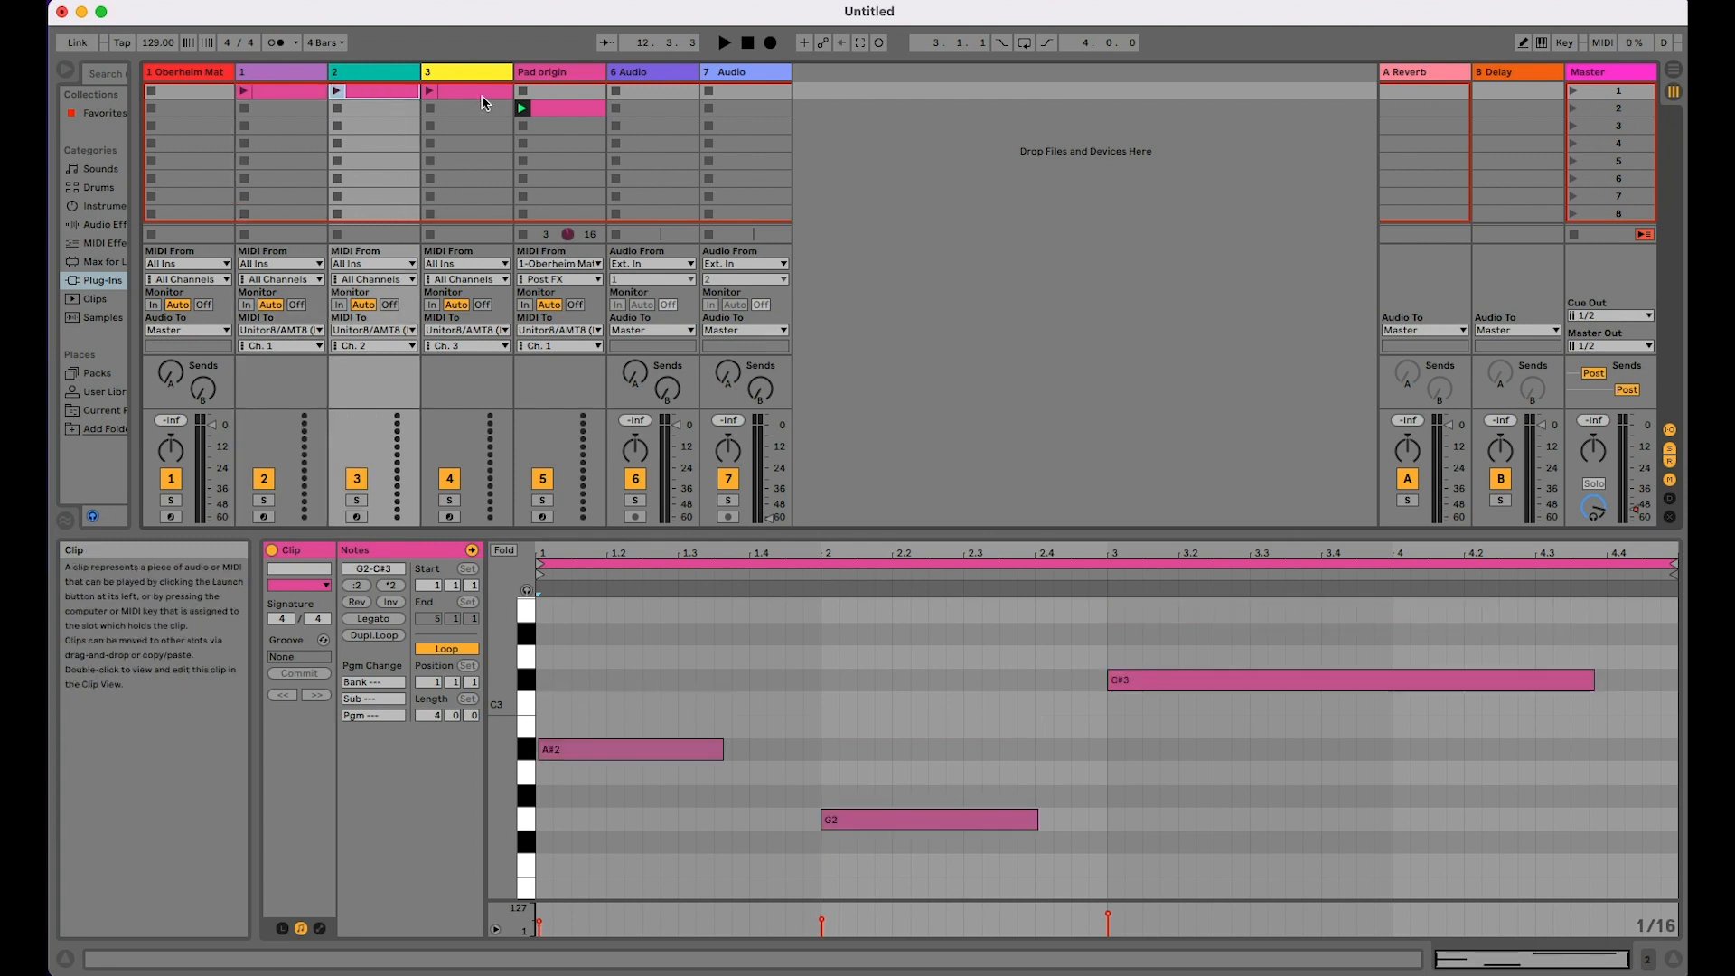
{"action": "left_click", "coordinate": [480, 96]}
{"action": "left_click", "coordinate": [388, 89]}
{"action": "left_click", "coordinate": [289, 90]}
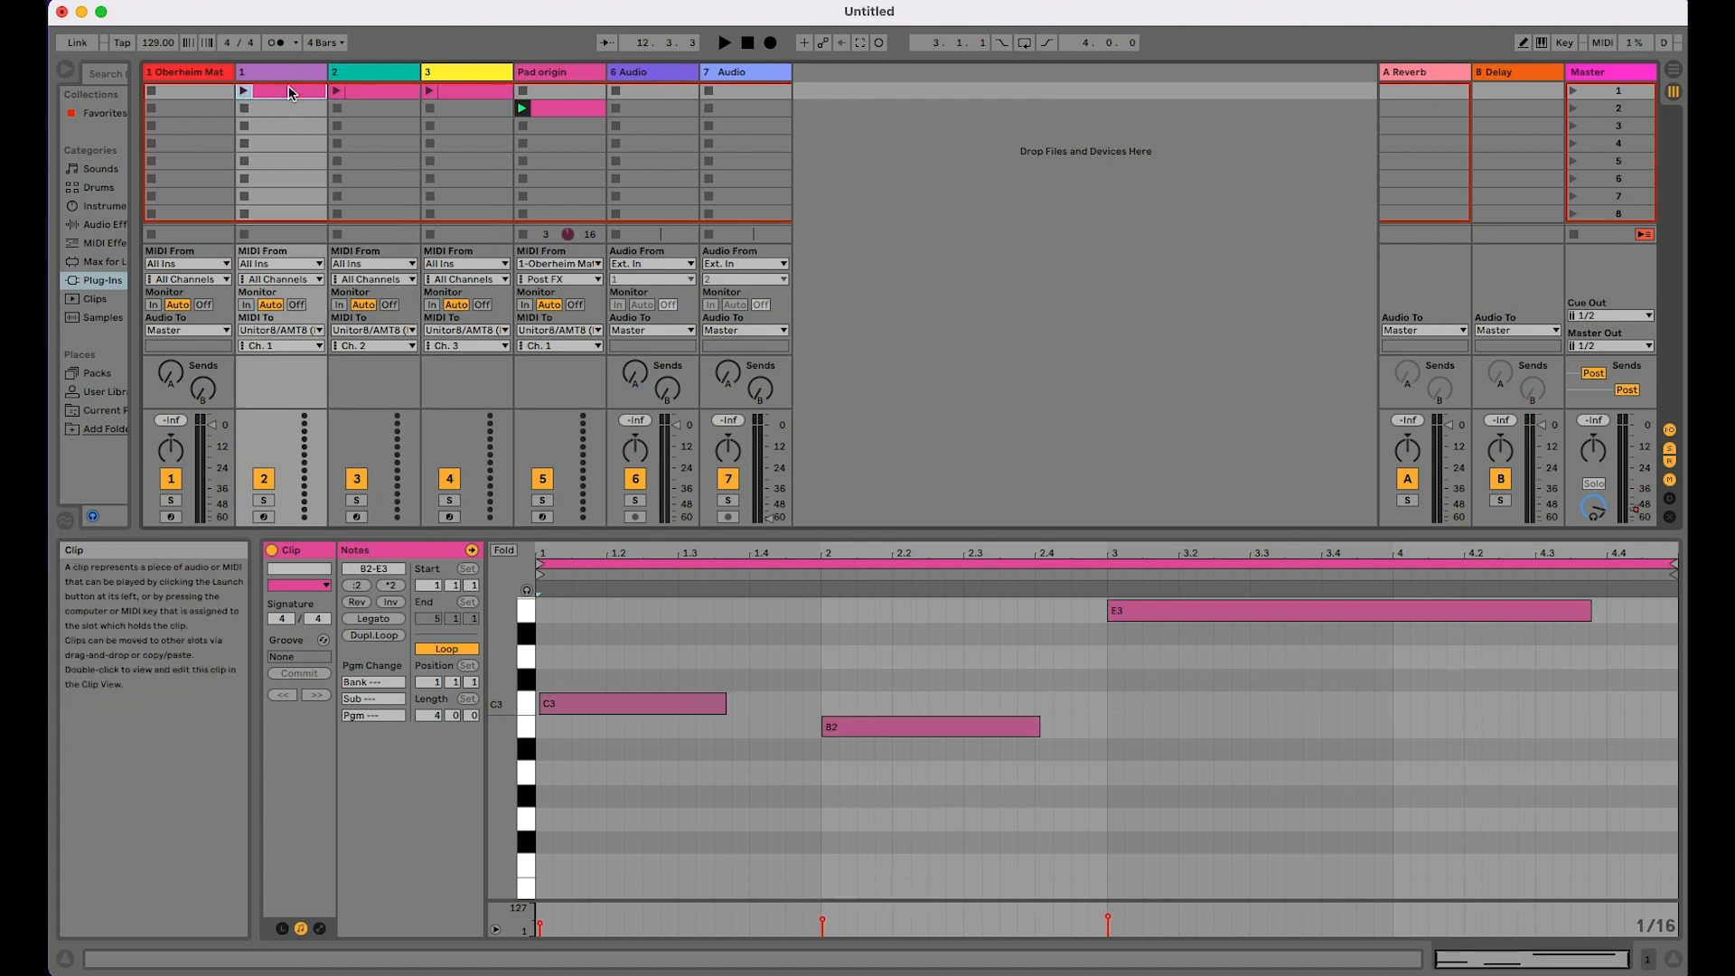
{"action": "left_click", "coordinate": [524, 108]}
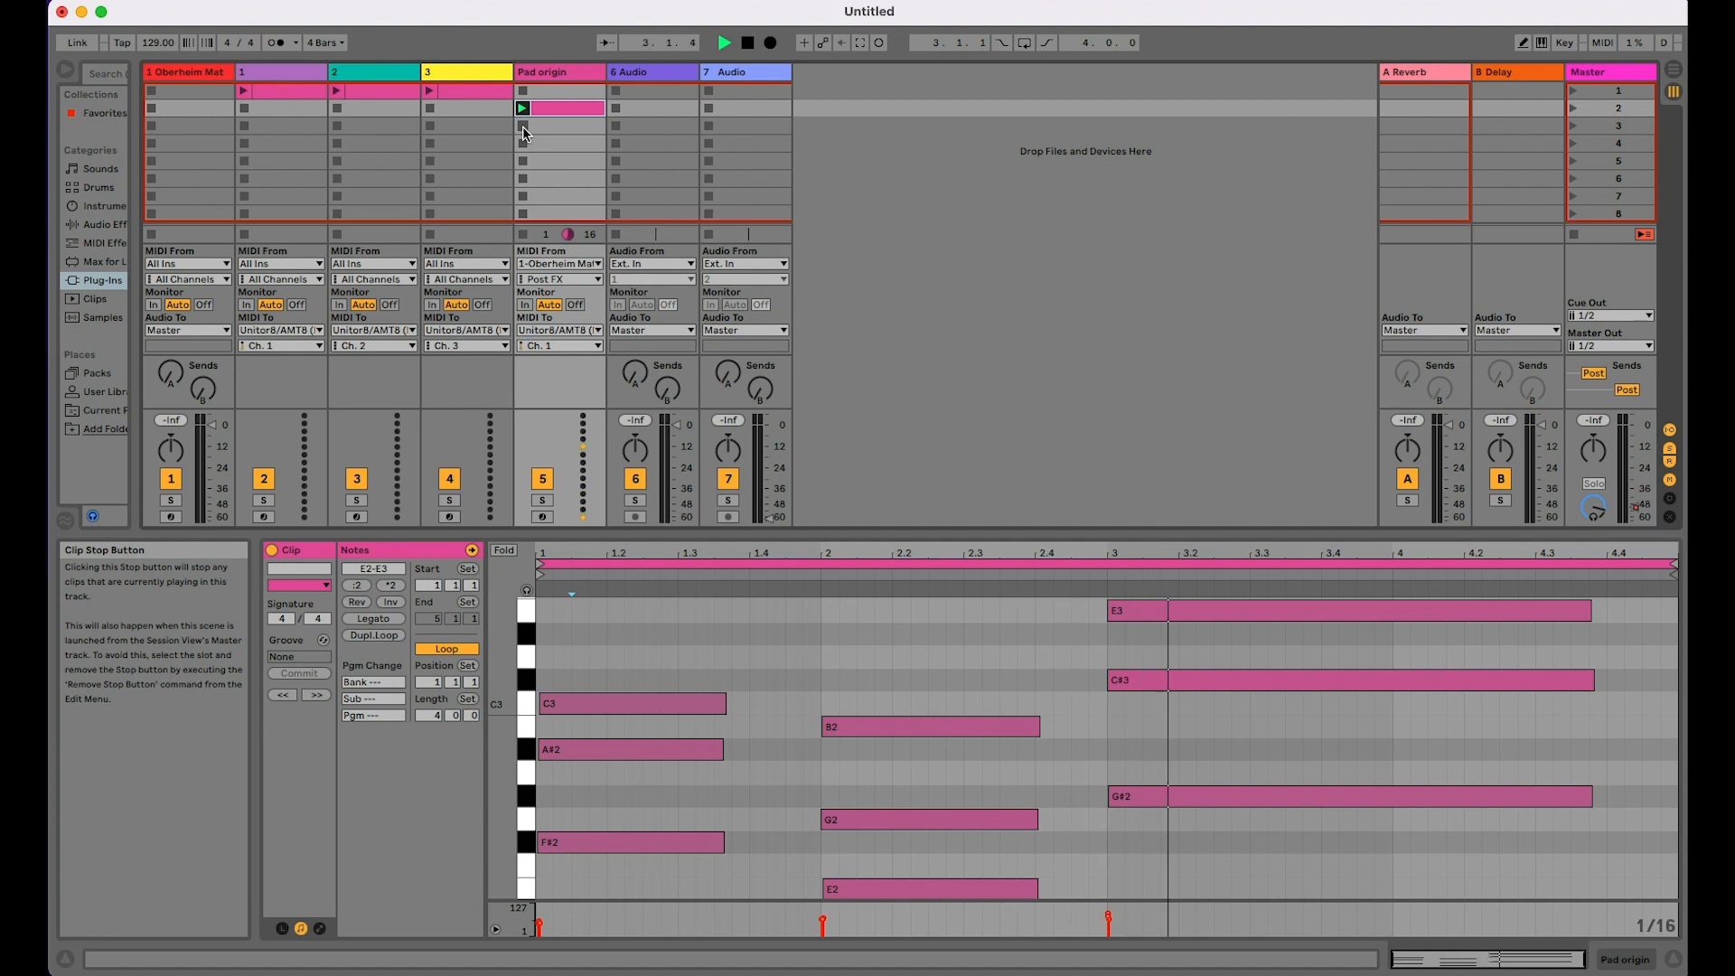
{"action": "left_click", "coordinate": [522, 126]}
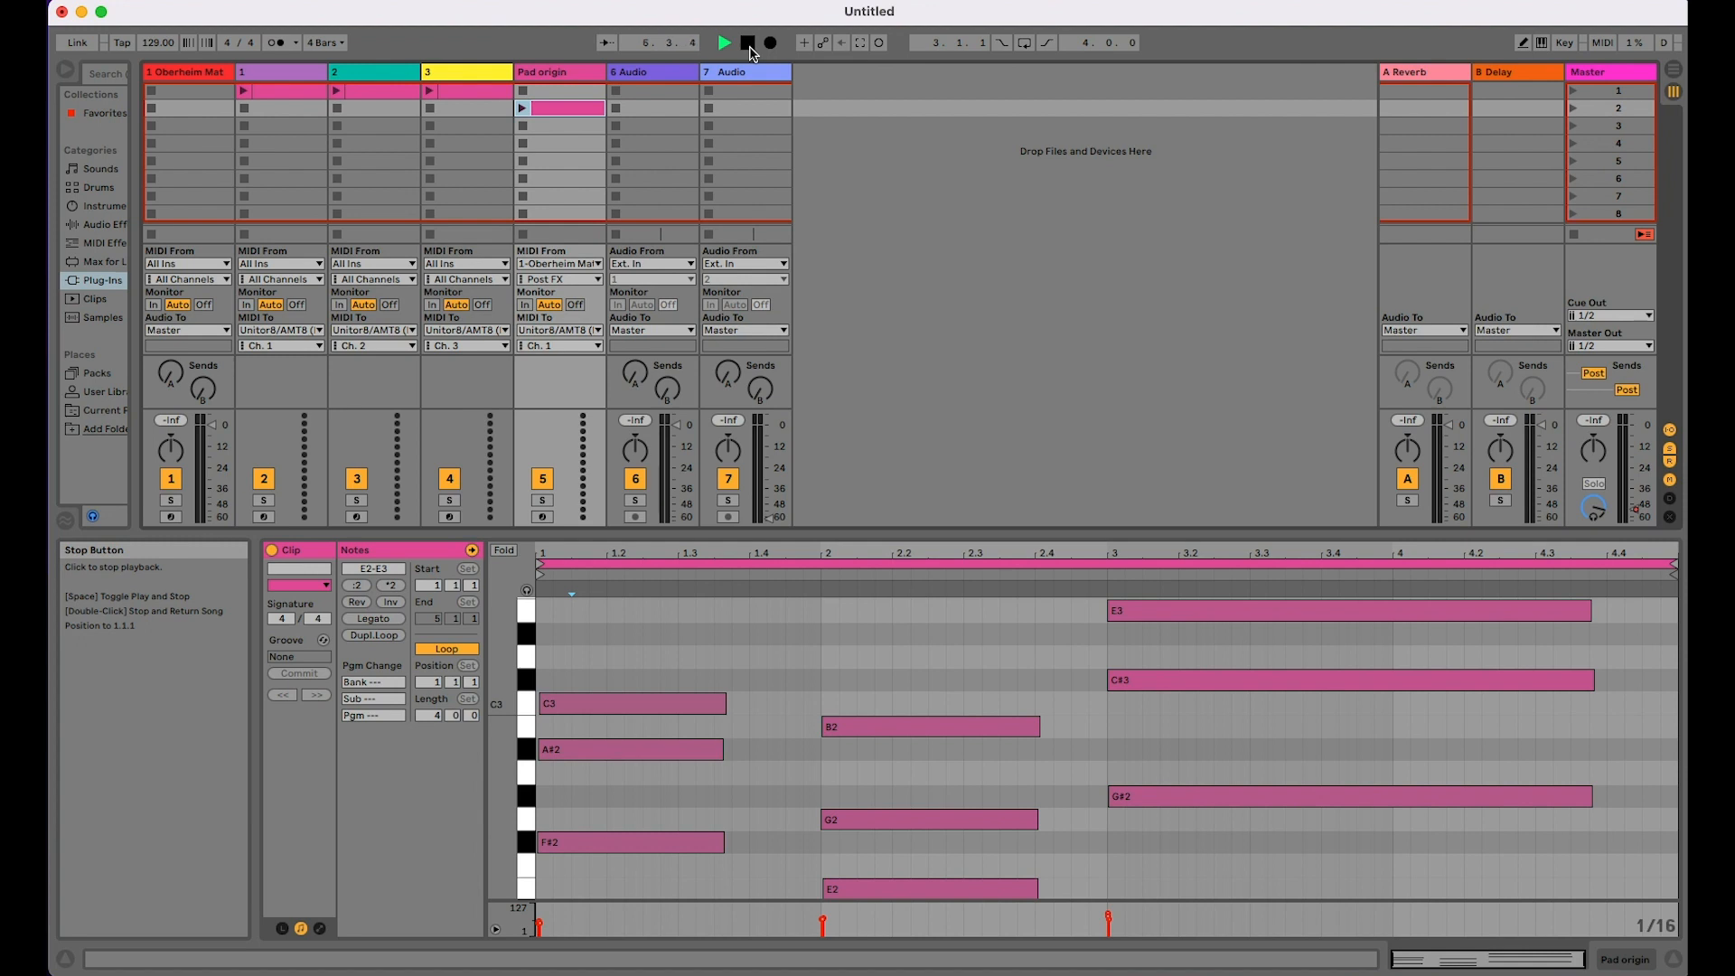
Step: Show the envelopes of track 1's clip and select the Pitch Bend envelope under MIDI Ctrl
{"action": "left_click", "coordinate": [285, 94]}
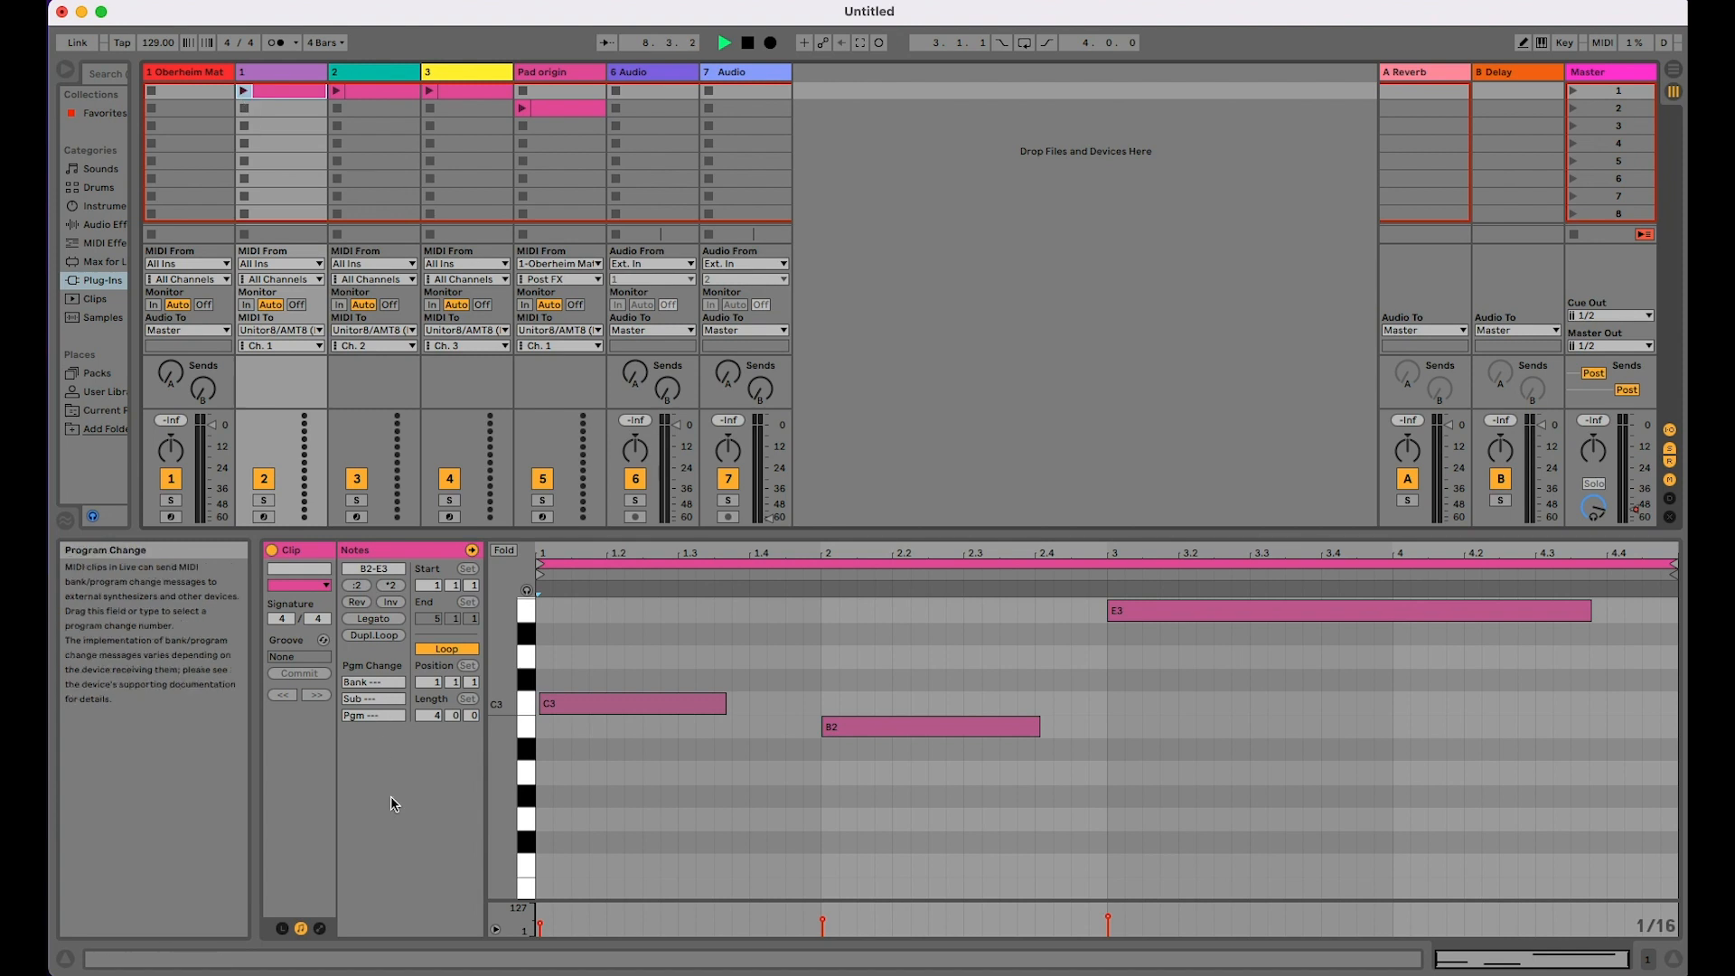
{"action": "left_click", "coordinate": [319, 929]}
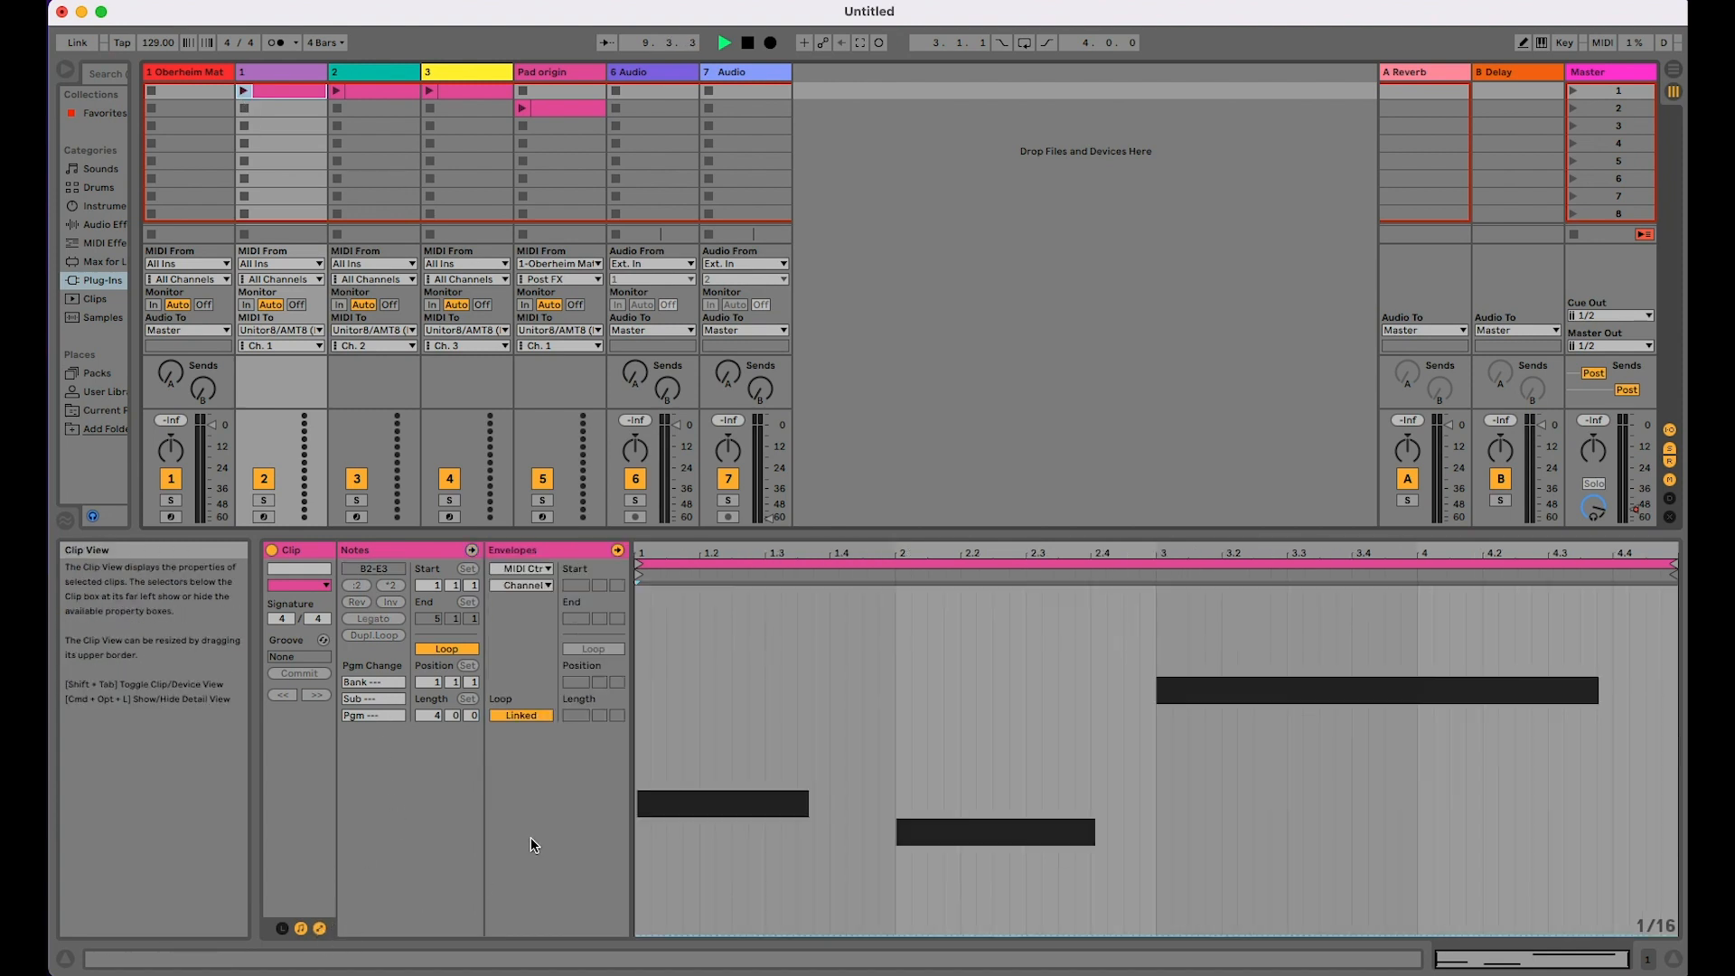
{"action": "left_click", "coordinate": [545, 585]}
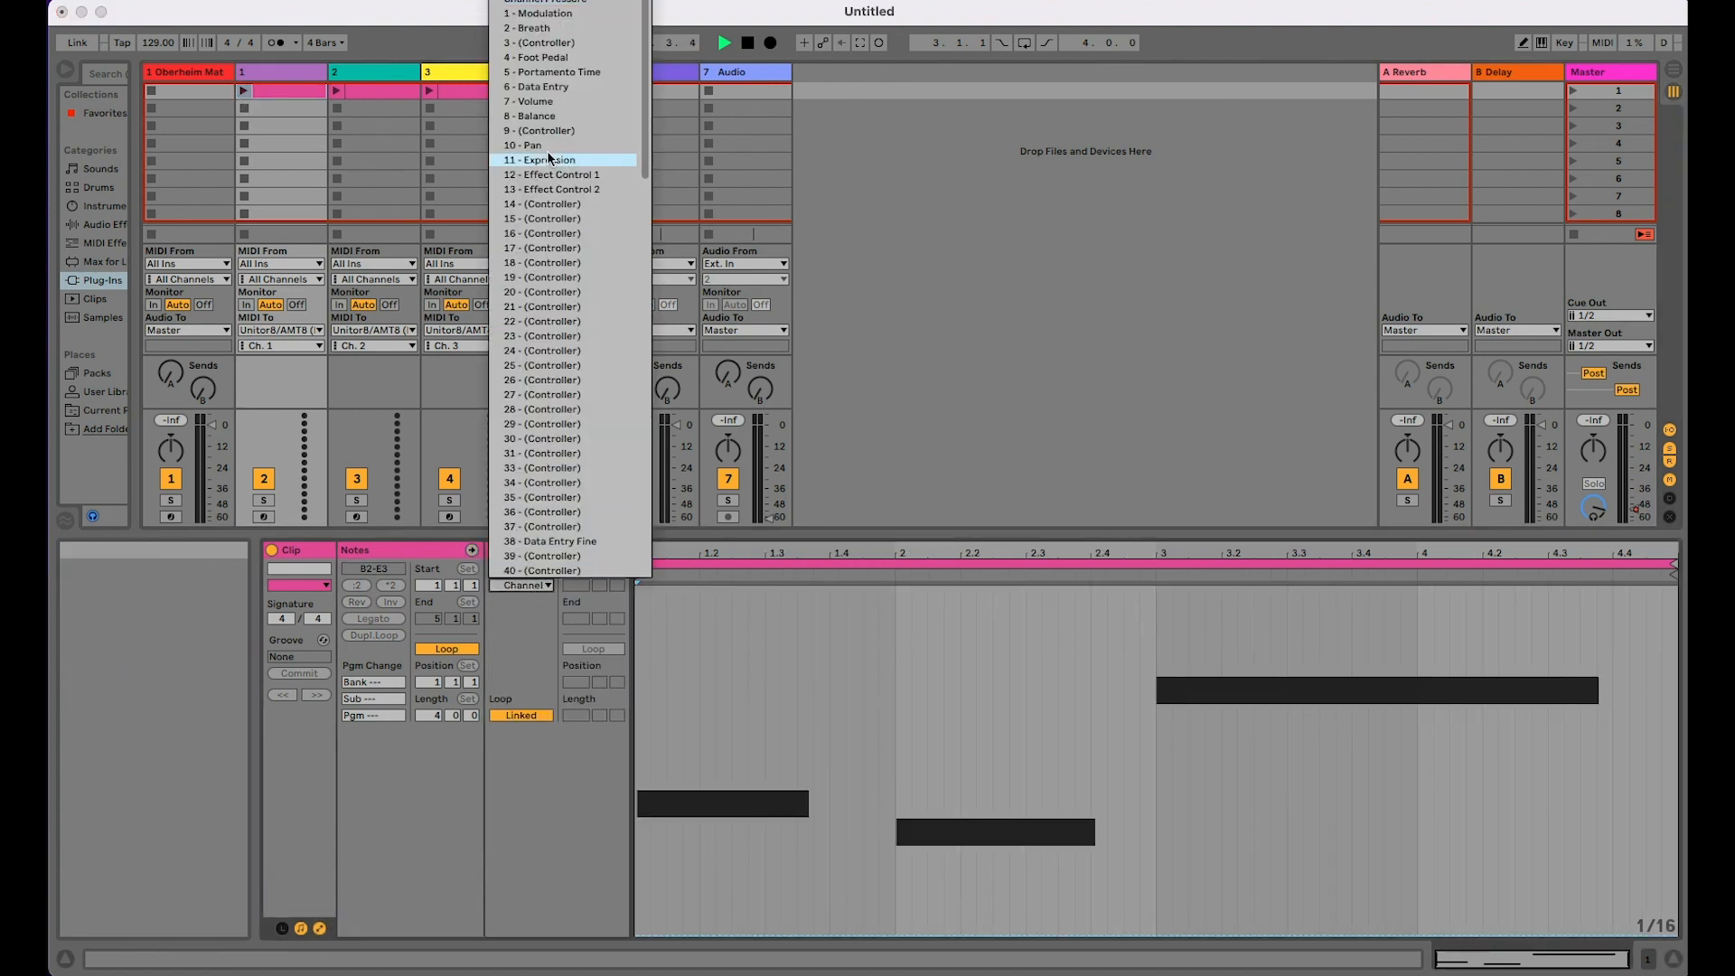
{"action": "left_click", "coordinate": [539, 0]}
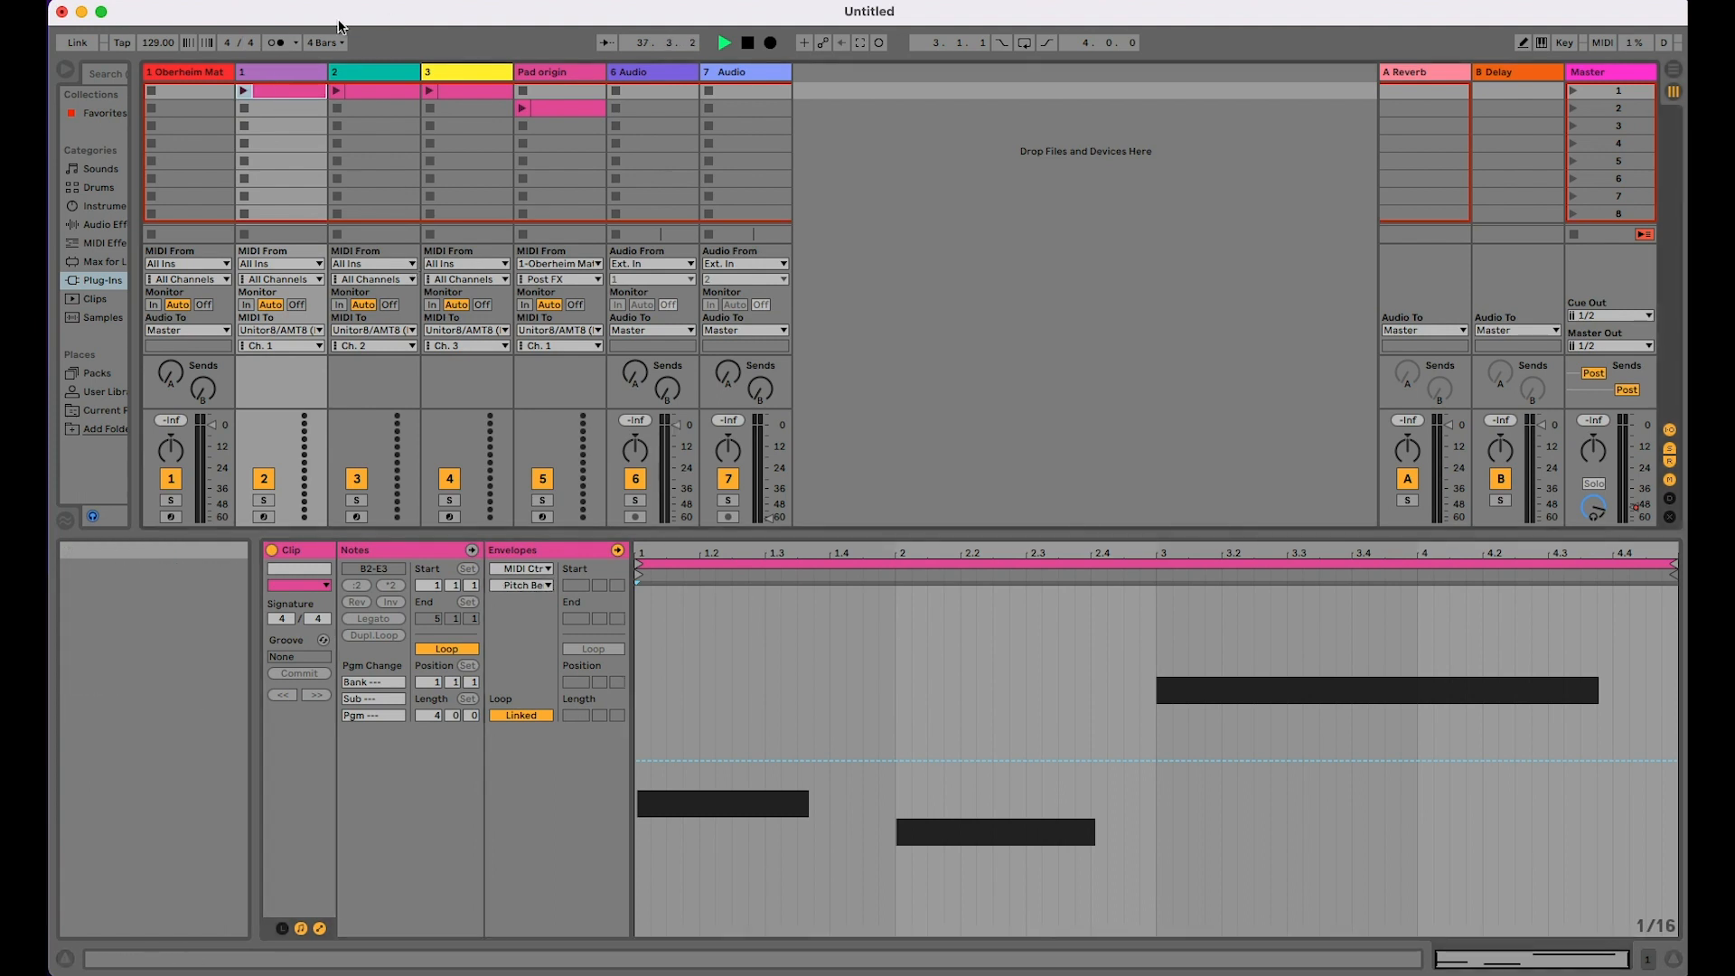
{"action": "right_click", "coordinate": [323, 43]}
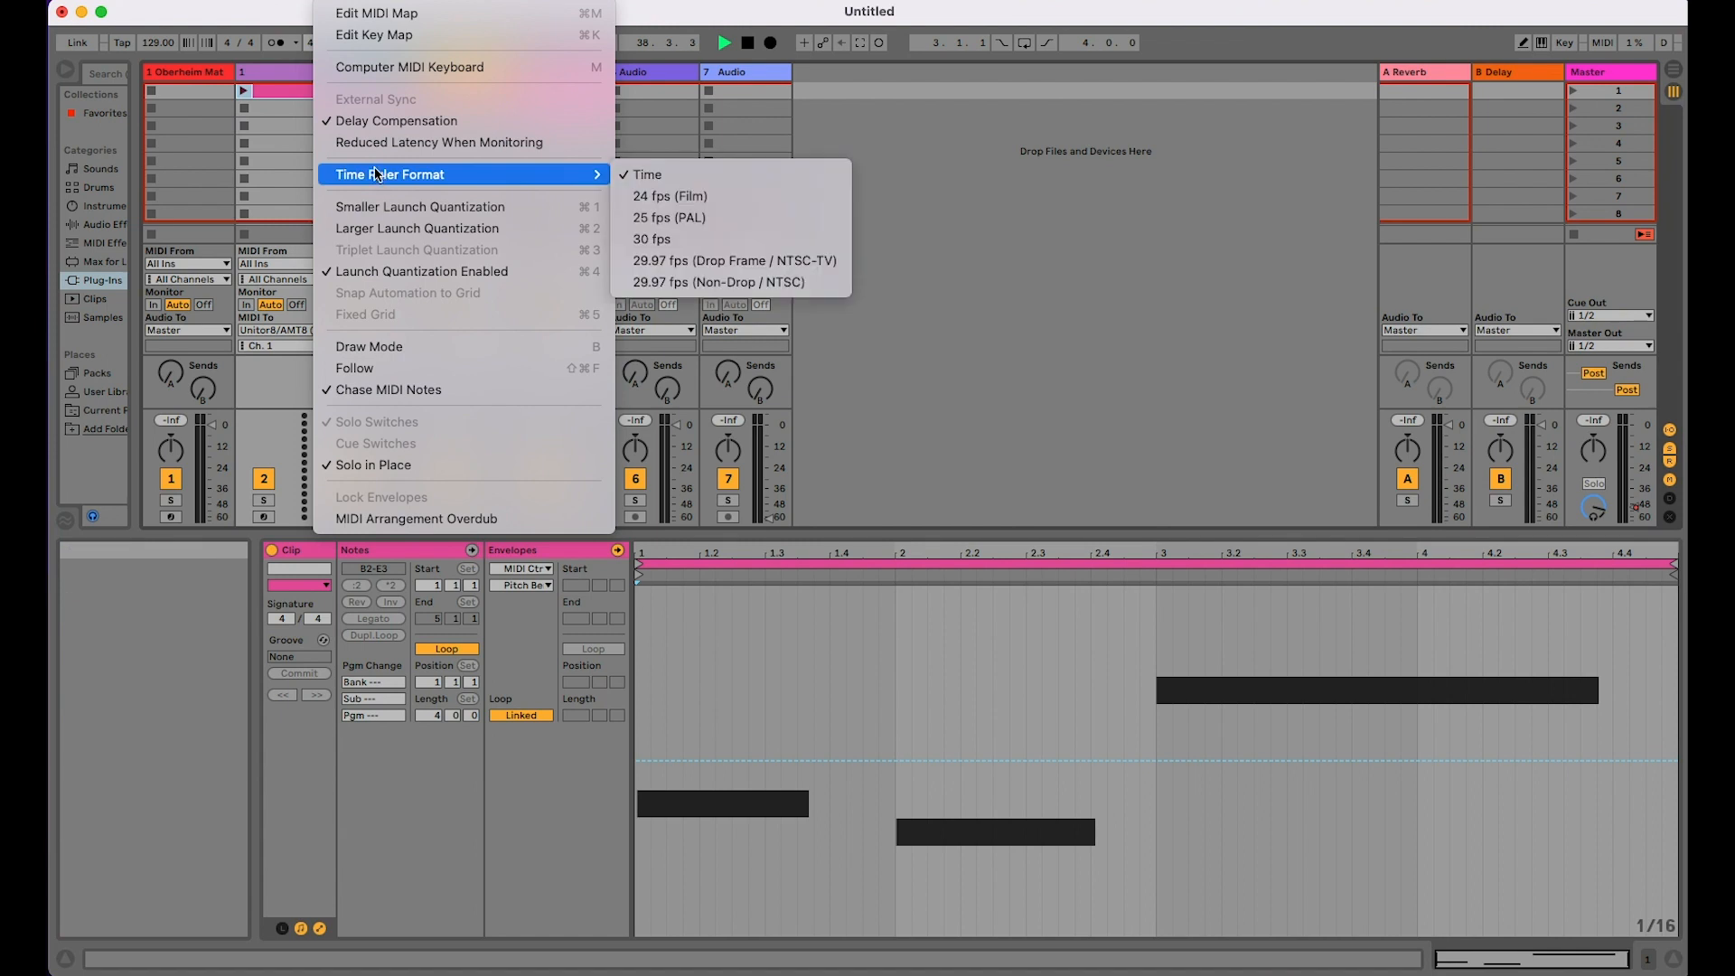
{"action": "mouse_move", "coordinate": [288, 1]}
{"action": "mouse_move", "coordinate": [344, 1]}
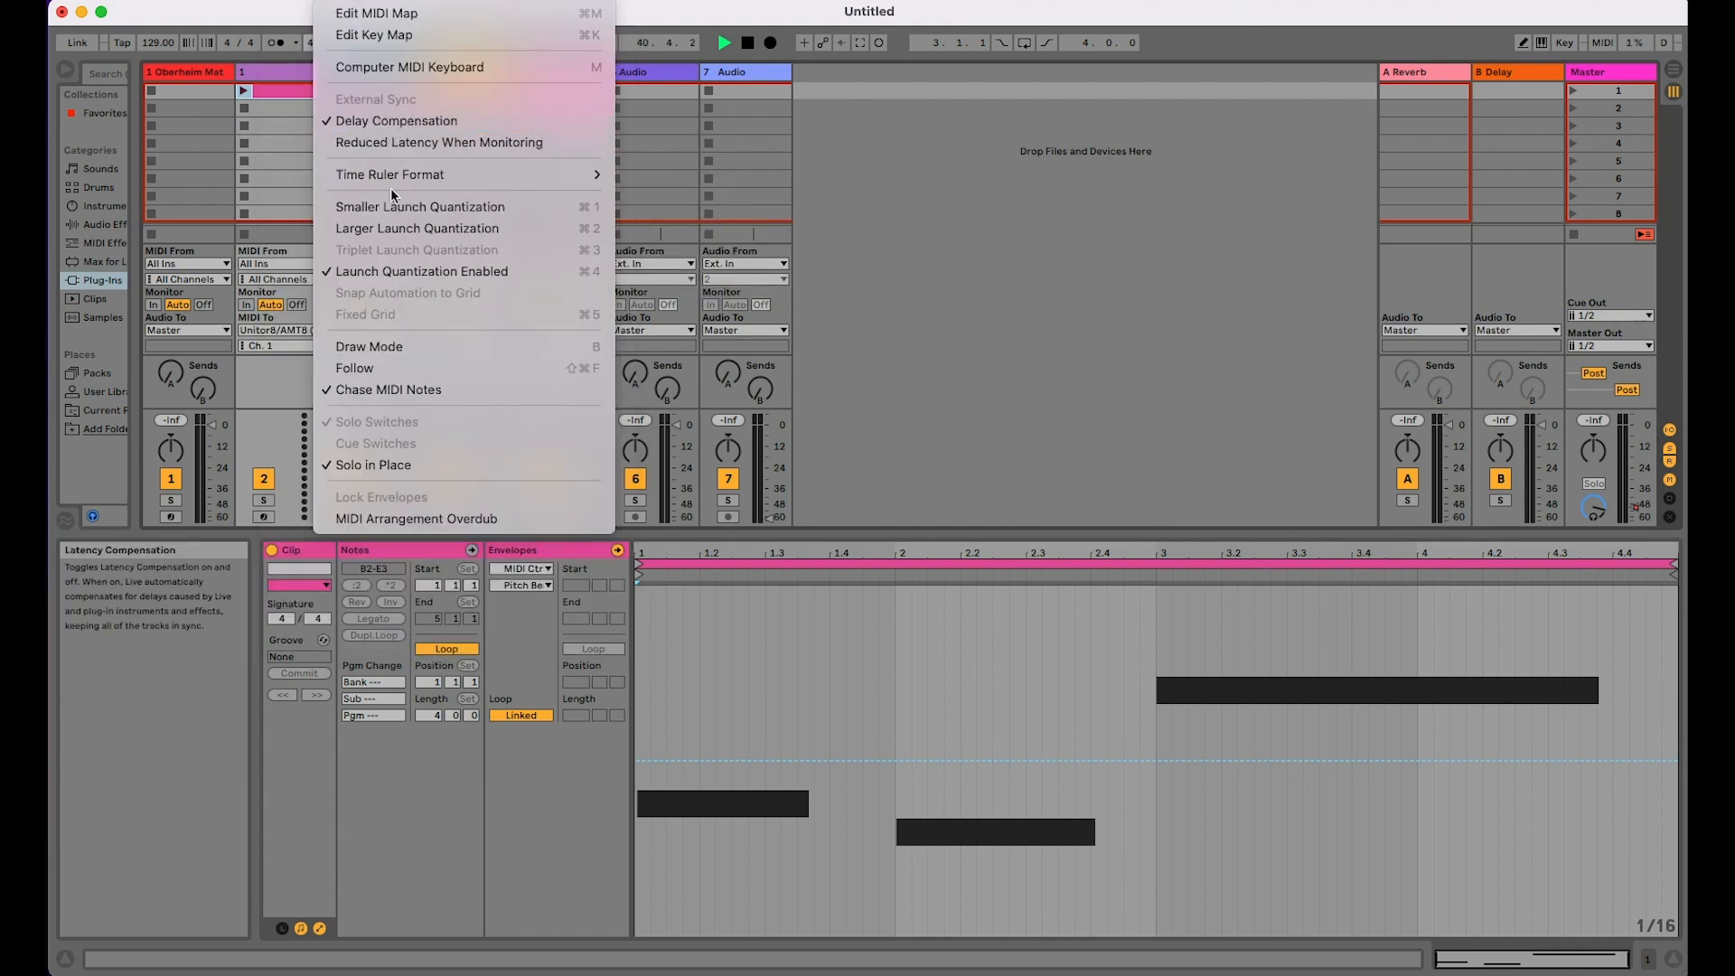
{"action": "left_click", "coordinate": [745, 639]}
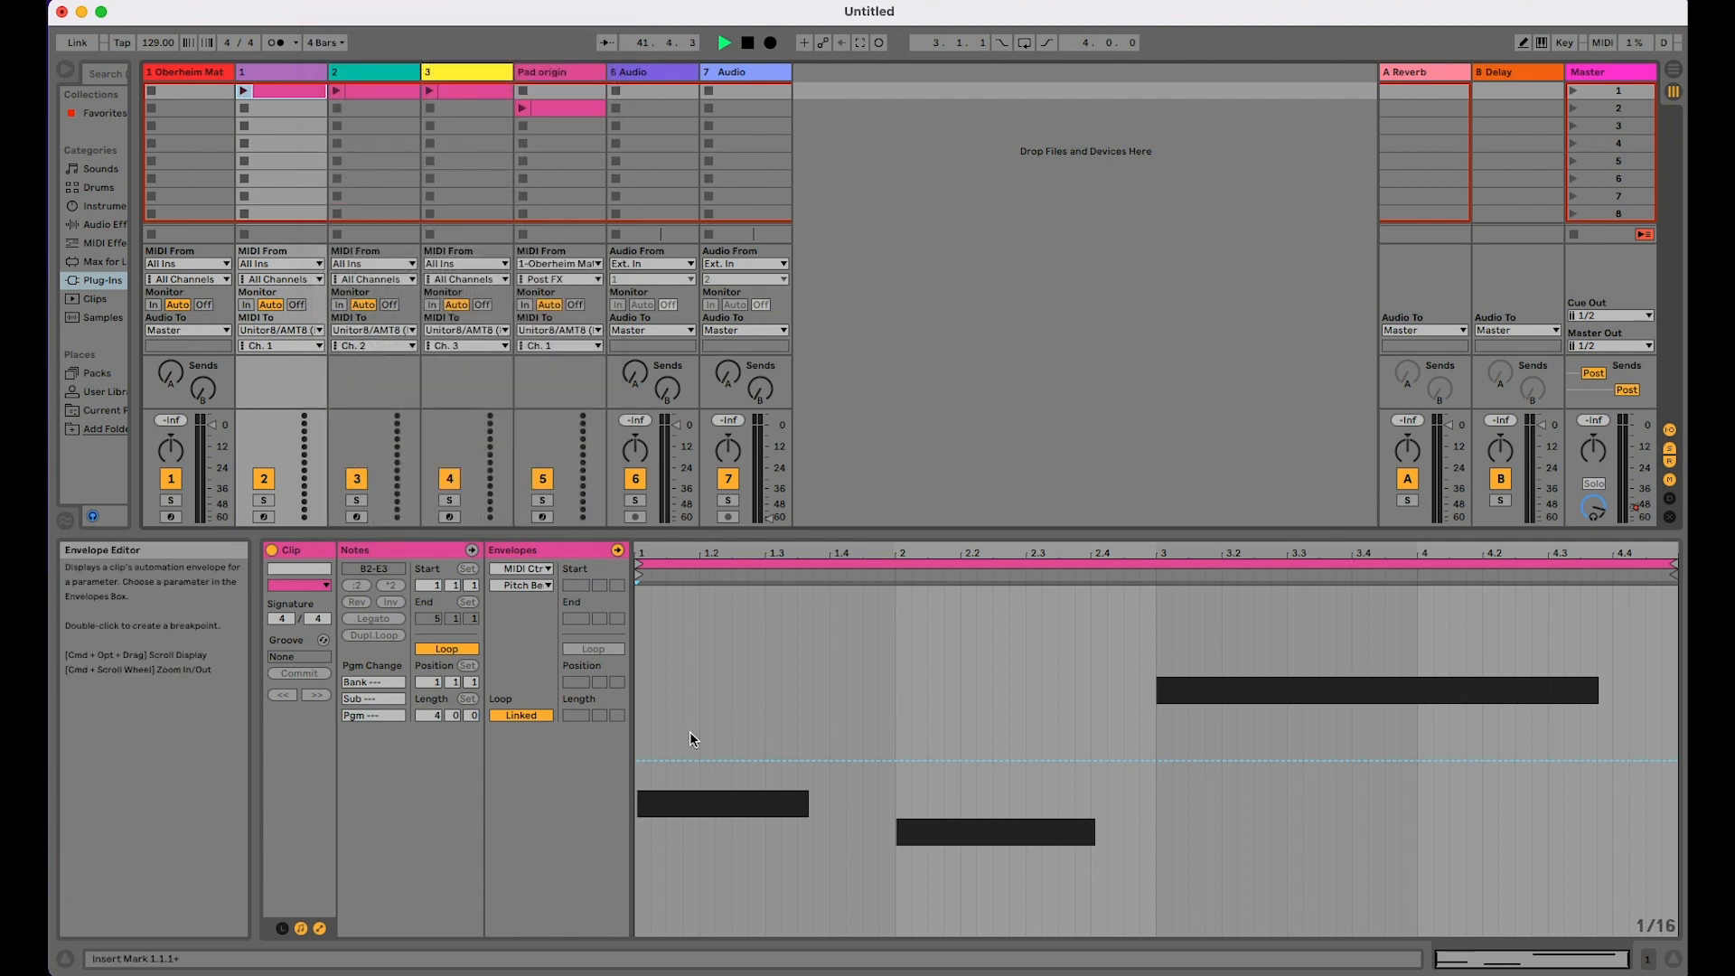
Step: Launch track 1's clip, enable Draw Mode, and draw a Pitch Bend curve peaking near 1.3 and 4.3 and dipping below centre from 2.4 to 3.2
{"action": "left_click", "coordinate": [245, 90]}
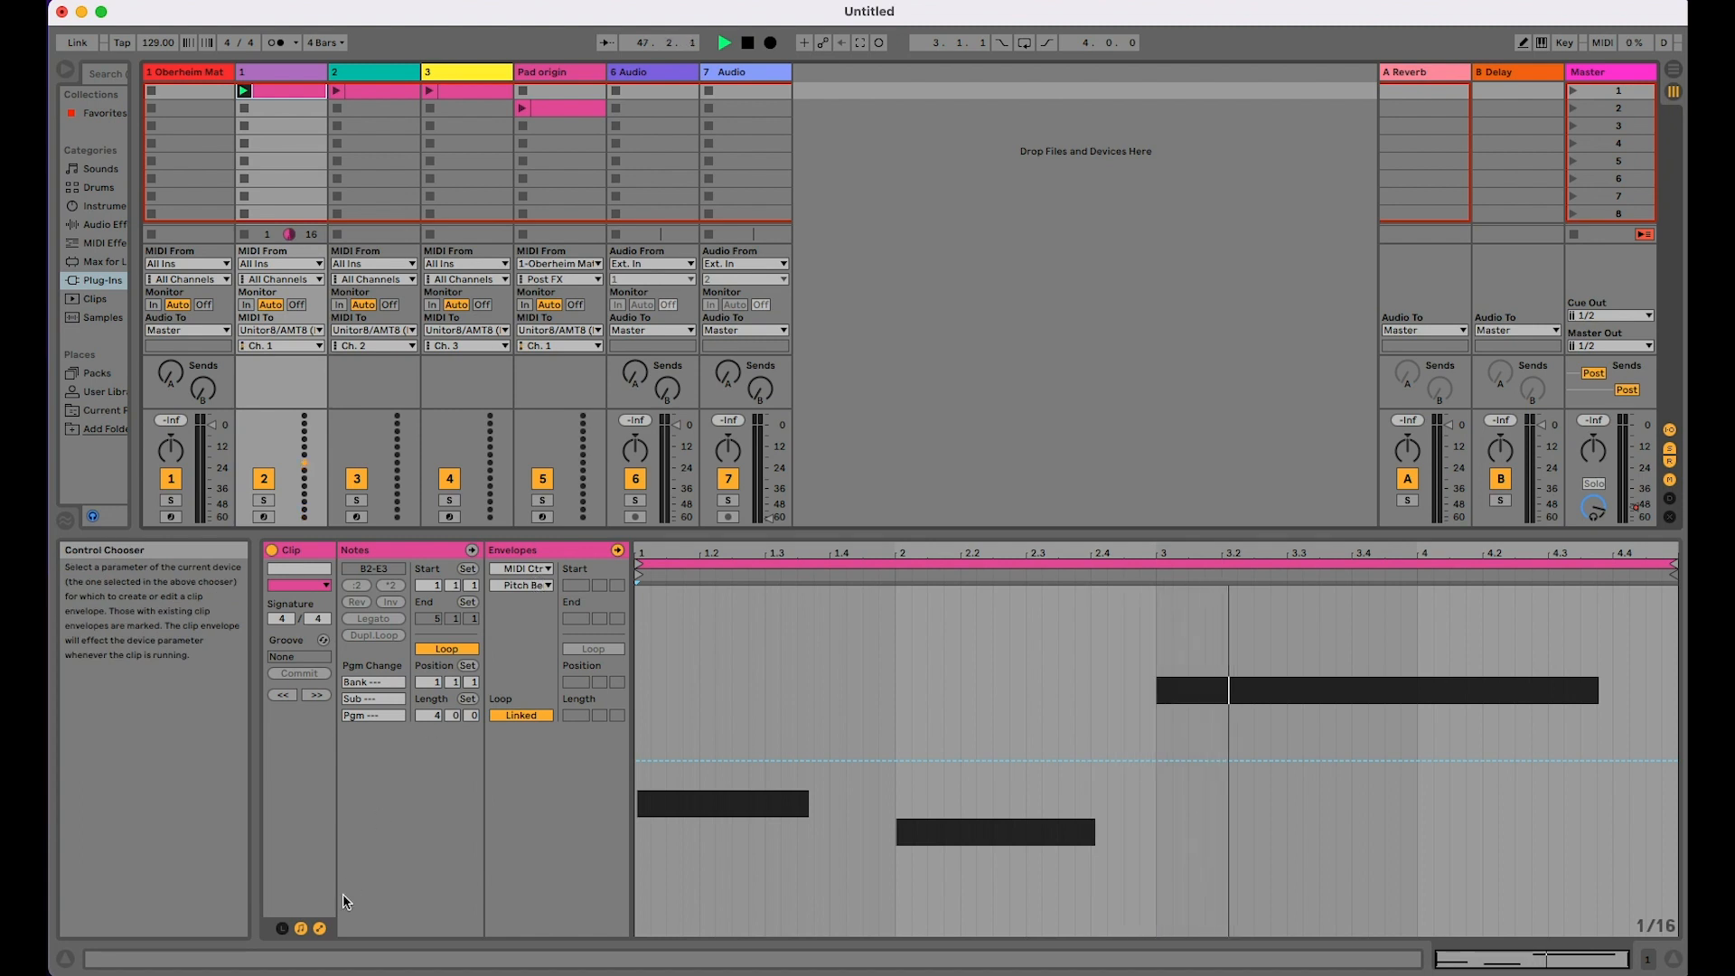
{"action": "left_click", "coordinate": [1518, 43]}
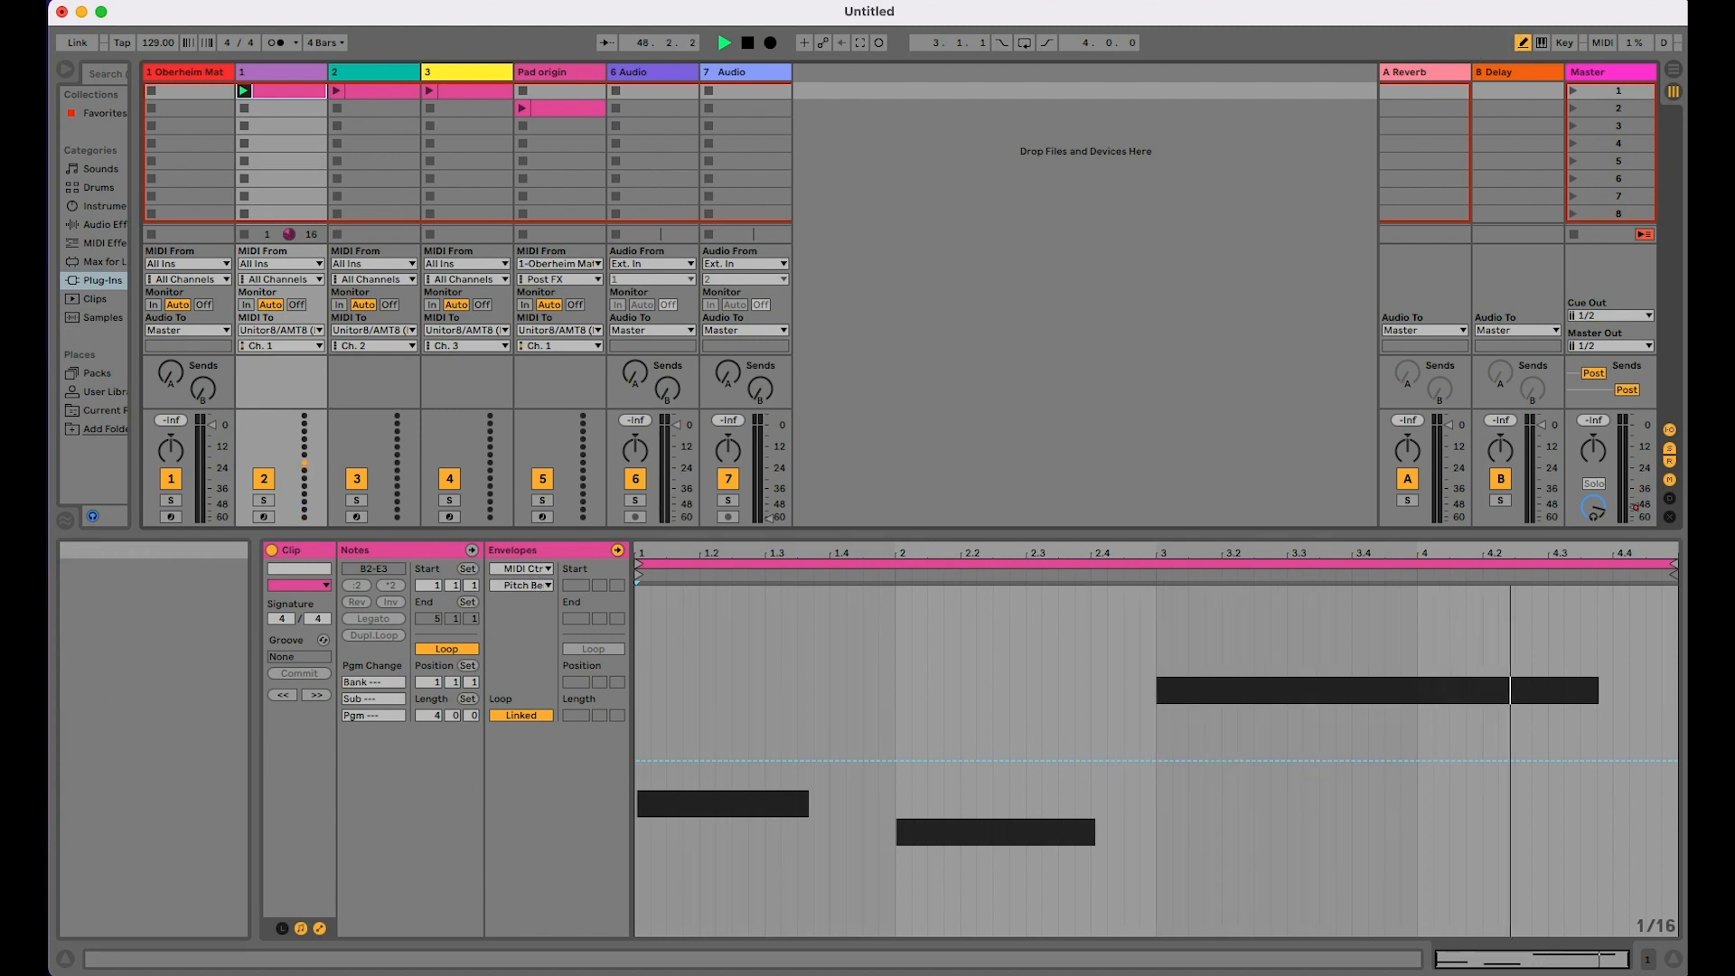
{"action": "left_click", "coordinate": [357, 2]}
{"action": "left_click", "coordinate": [359, 131]}
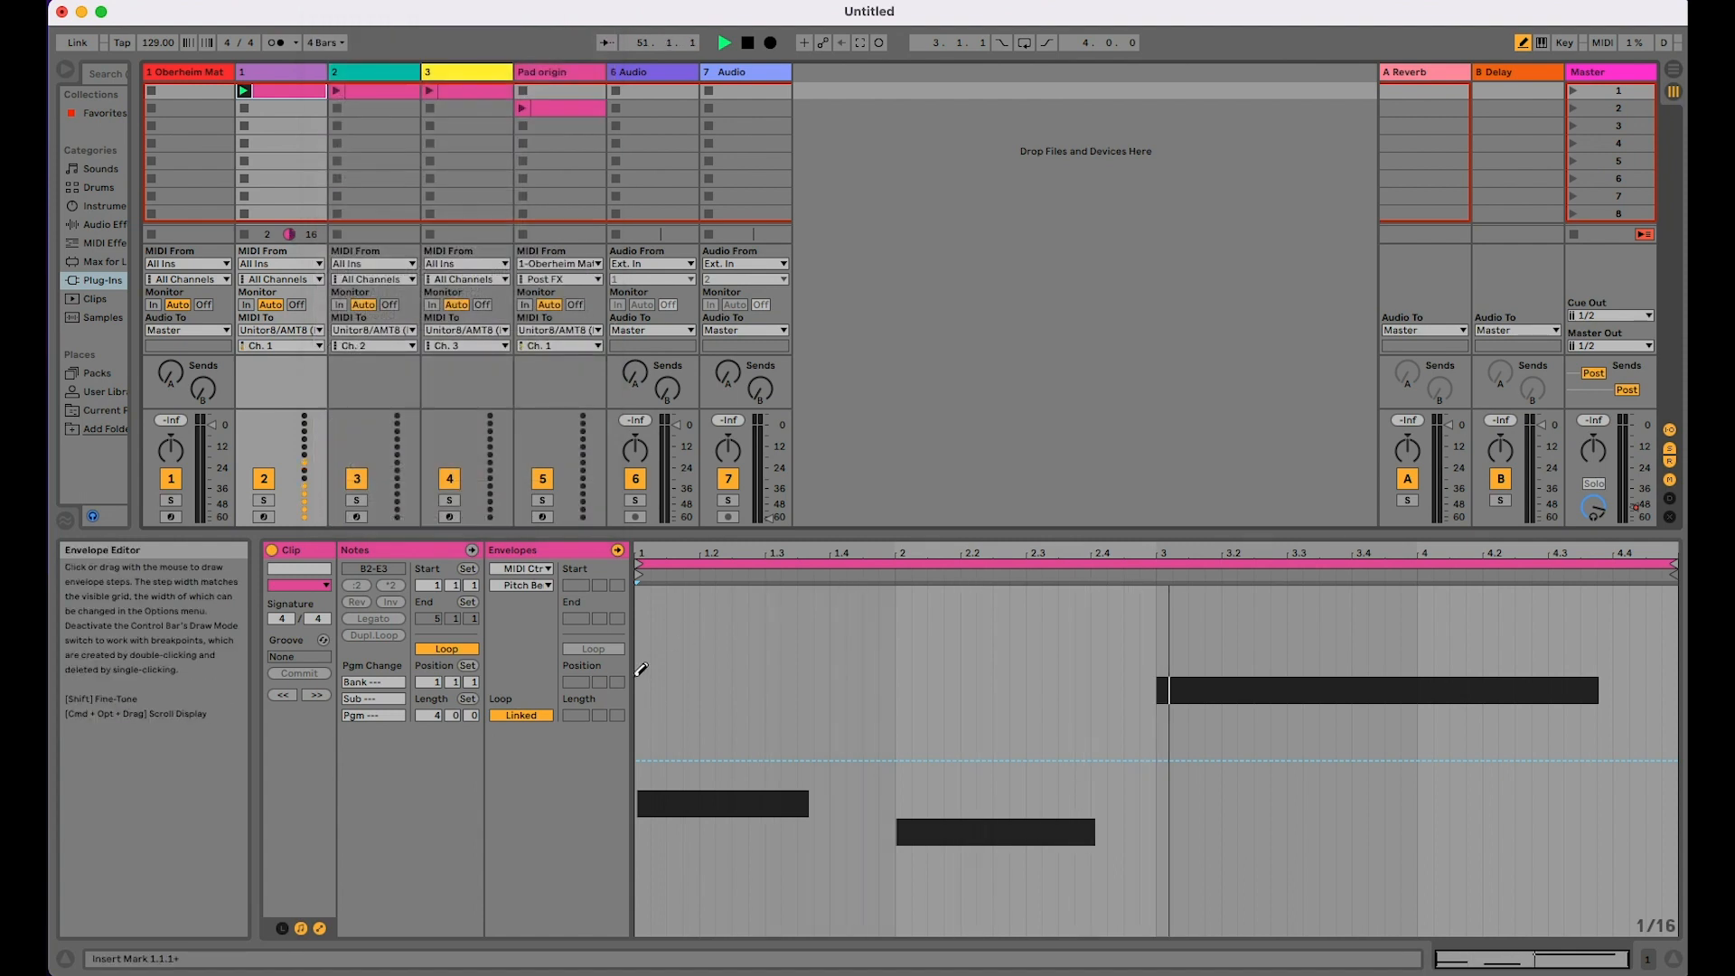
{"action": "left_click", "coordinate": [638, 749]}
{"action": "mouse_move", "coordinate": [638, 748]}
{"action": "left_mouse_down"}
{"action": "mouse_move", "coordinate": [709, 651]}
{"action": "mouse_move", "coordinate": [859, 659]}
{"action": "mouse_move", "coordinate": [1113, 824]}
{"action": "mouse_move", "coordinate": [1269, 829]}
{"action": "mouse_move", "coordinate": [1490, 693]}
{"action": "mouse_move", "coordinate": [1587, 681]}
{"action": "mouse_move", "coordinate": [1654, 708]}
{"action": "mouse_move", "coordinate": [1677, 762]}
{"action": "left_mouse_up"}
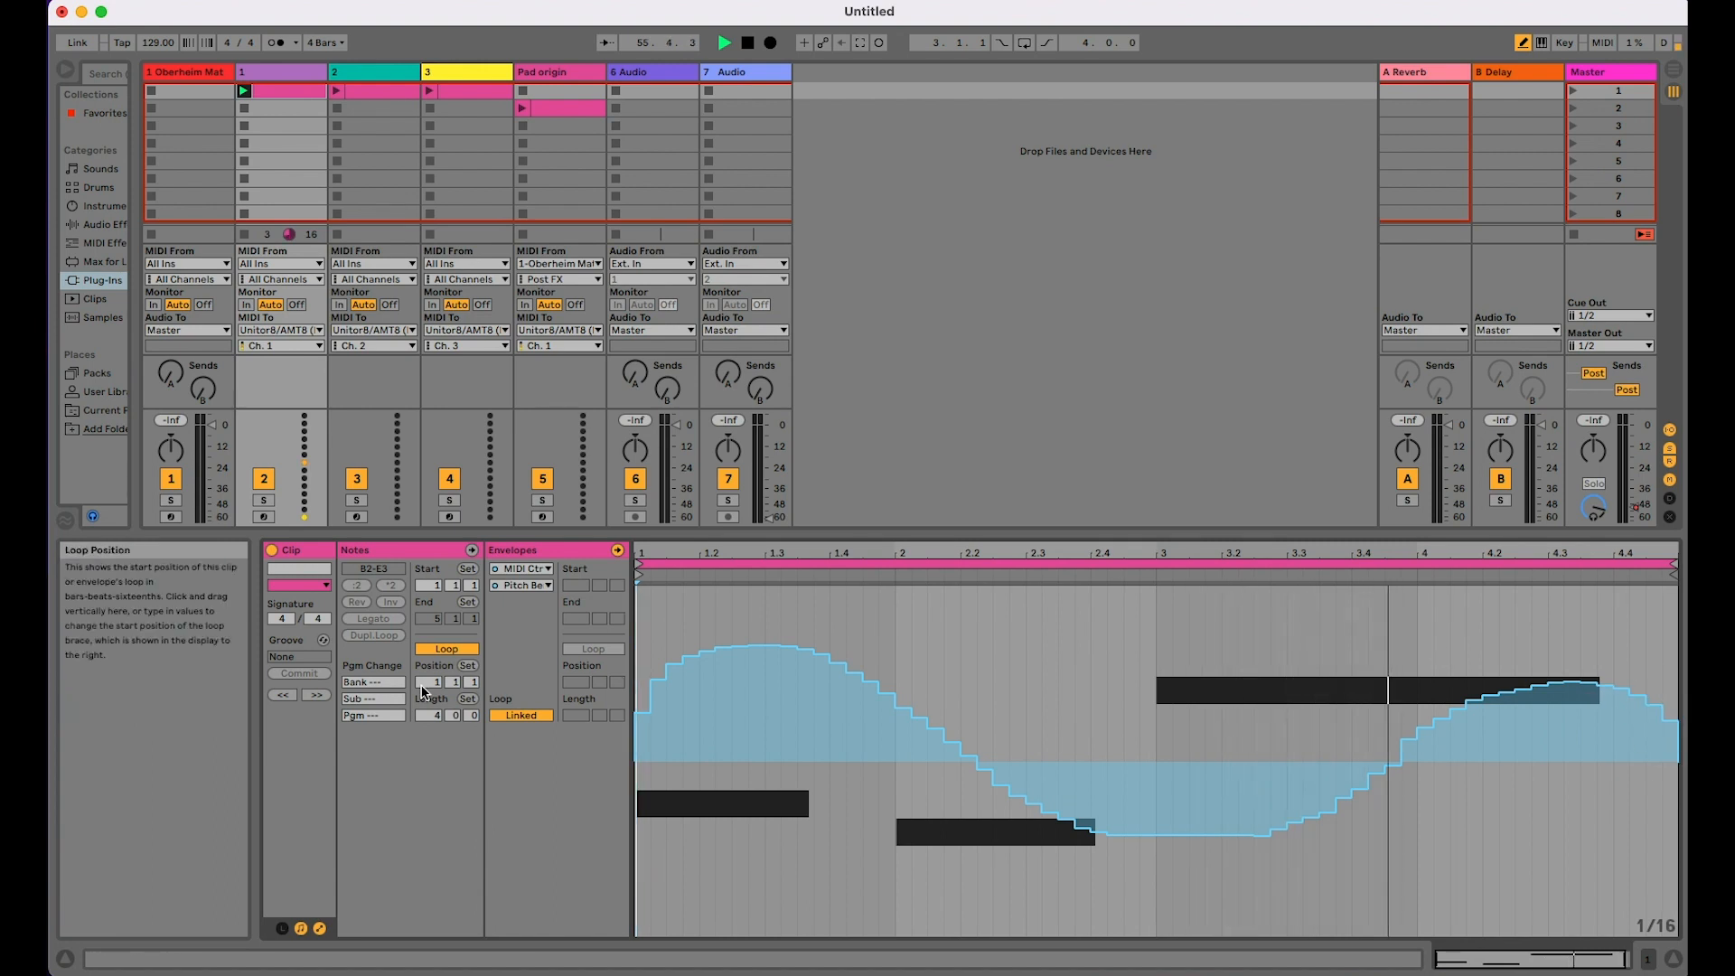
Step: Select the Channel Pressure envelope of track 1's clip, try low and high curves, and redraw it as a low curve peaking gently around bar 3
{"action": "left_click", "coordinate": [526, 569]}
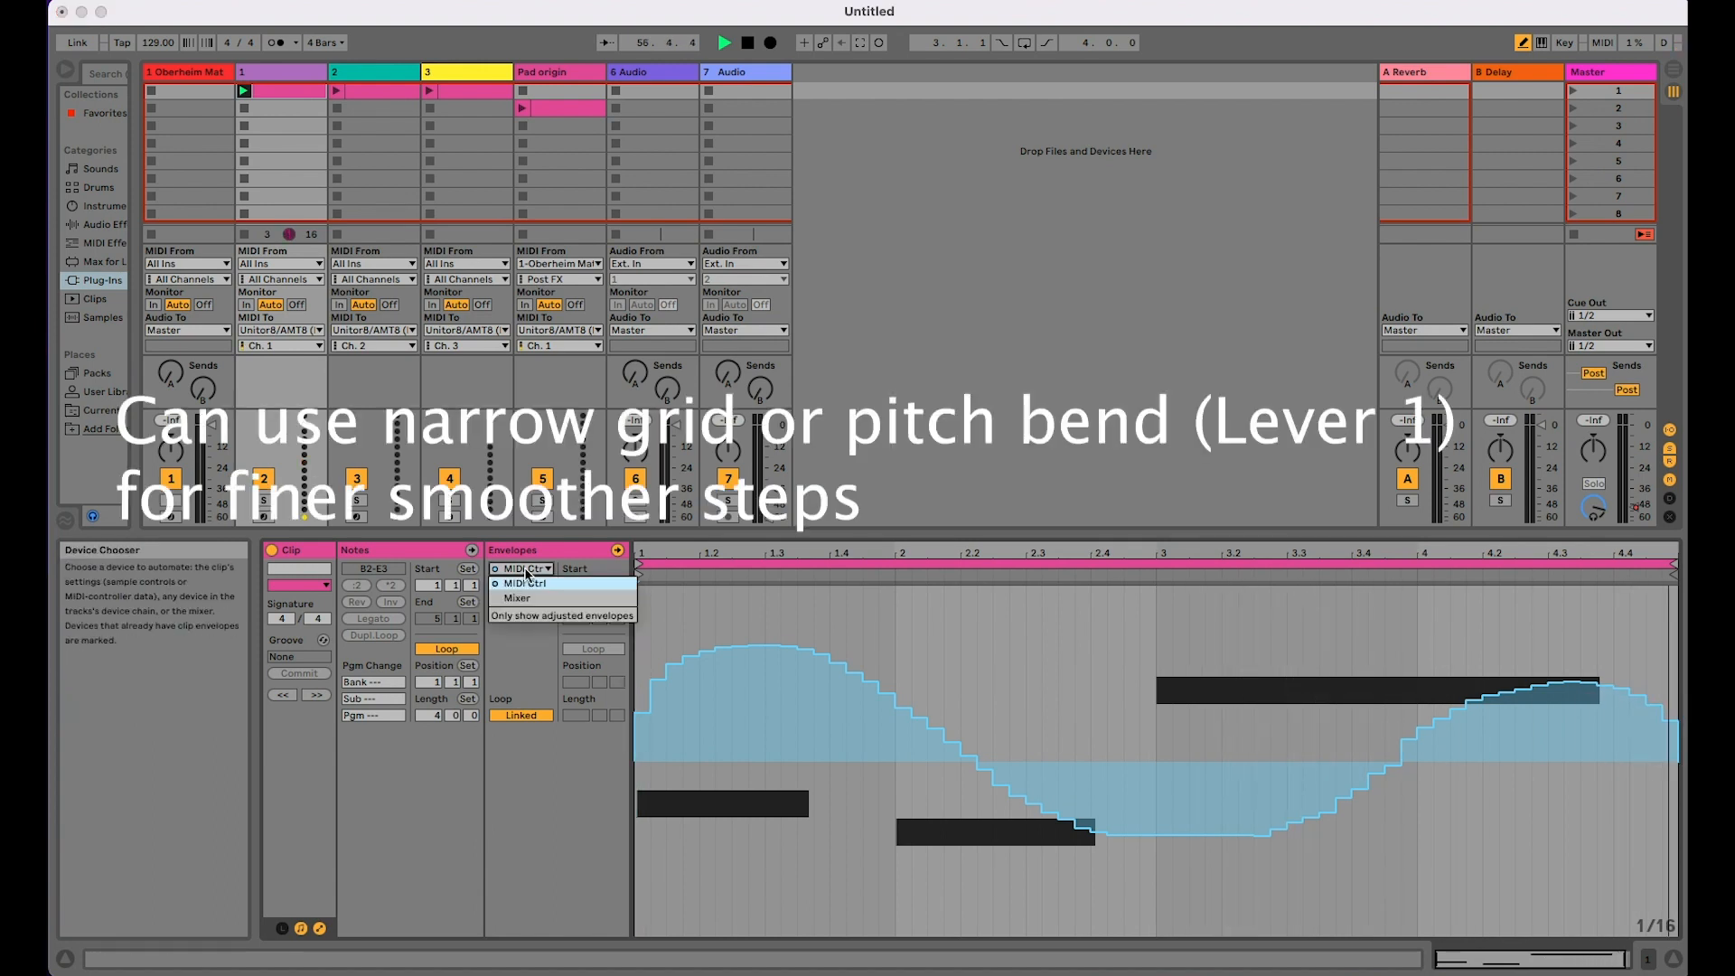
{"action": "left_click", "coordinate": [527, 584]}
{"action": "left_click", "coordinate": [526, 585]}
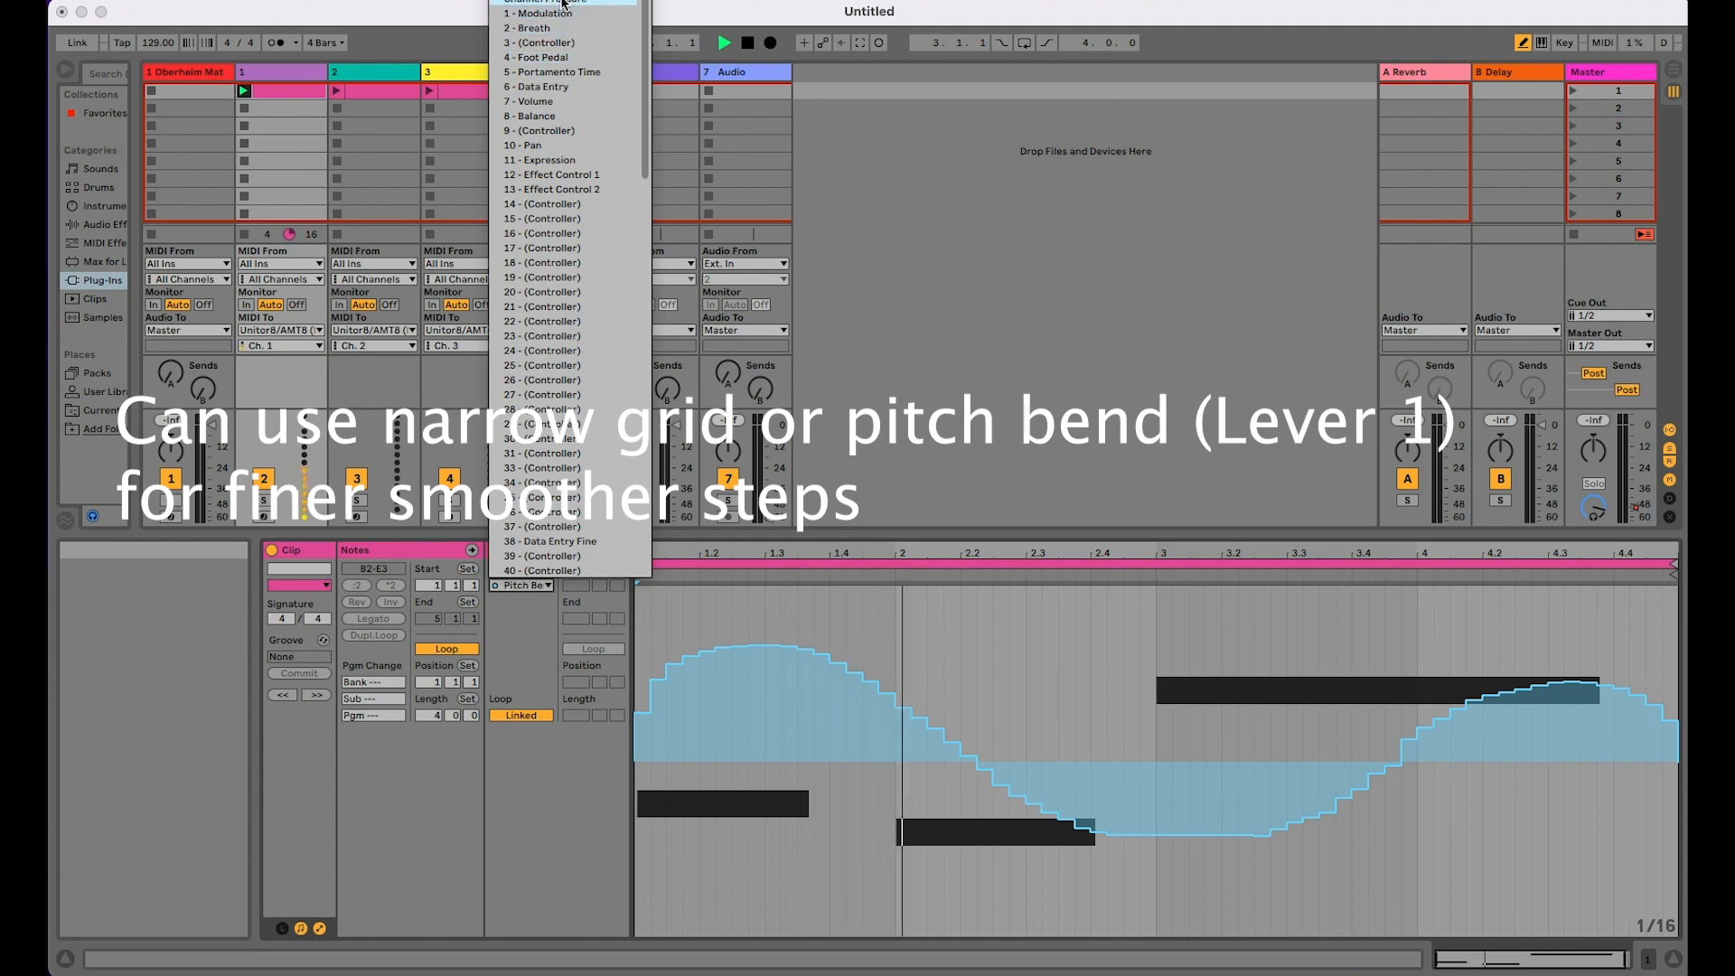
{"action": "left_click", "coordinate": [542, 17]}
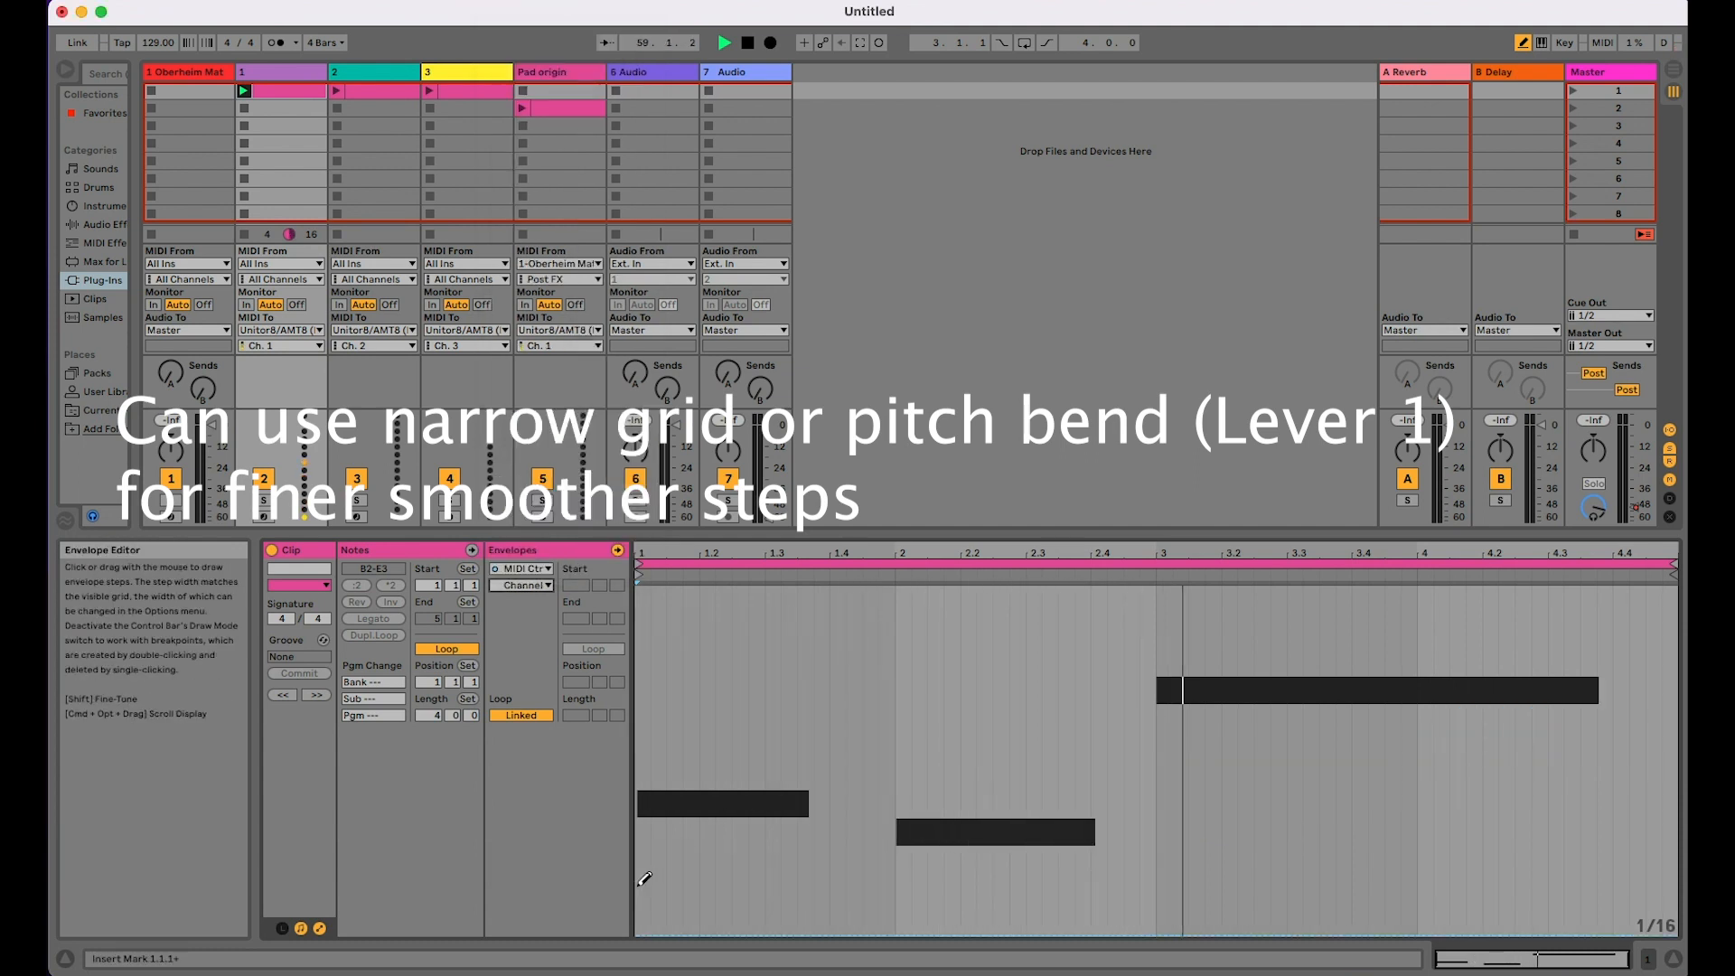
{"action": "mouse_move", "coordinate": [644, 878]}
{"action": "left_mouse_down"}
{"action": "mouse_move", "coordinate": [1600, 859]}
{"action": "mouse_move", "coordinate": [1681, 904]}
{"action": "left_mouse_up"}
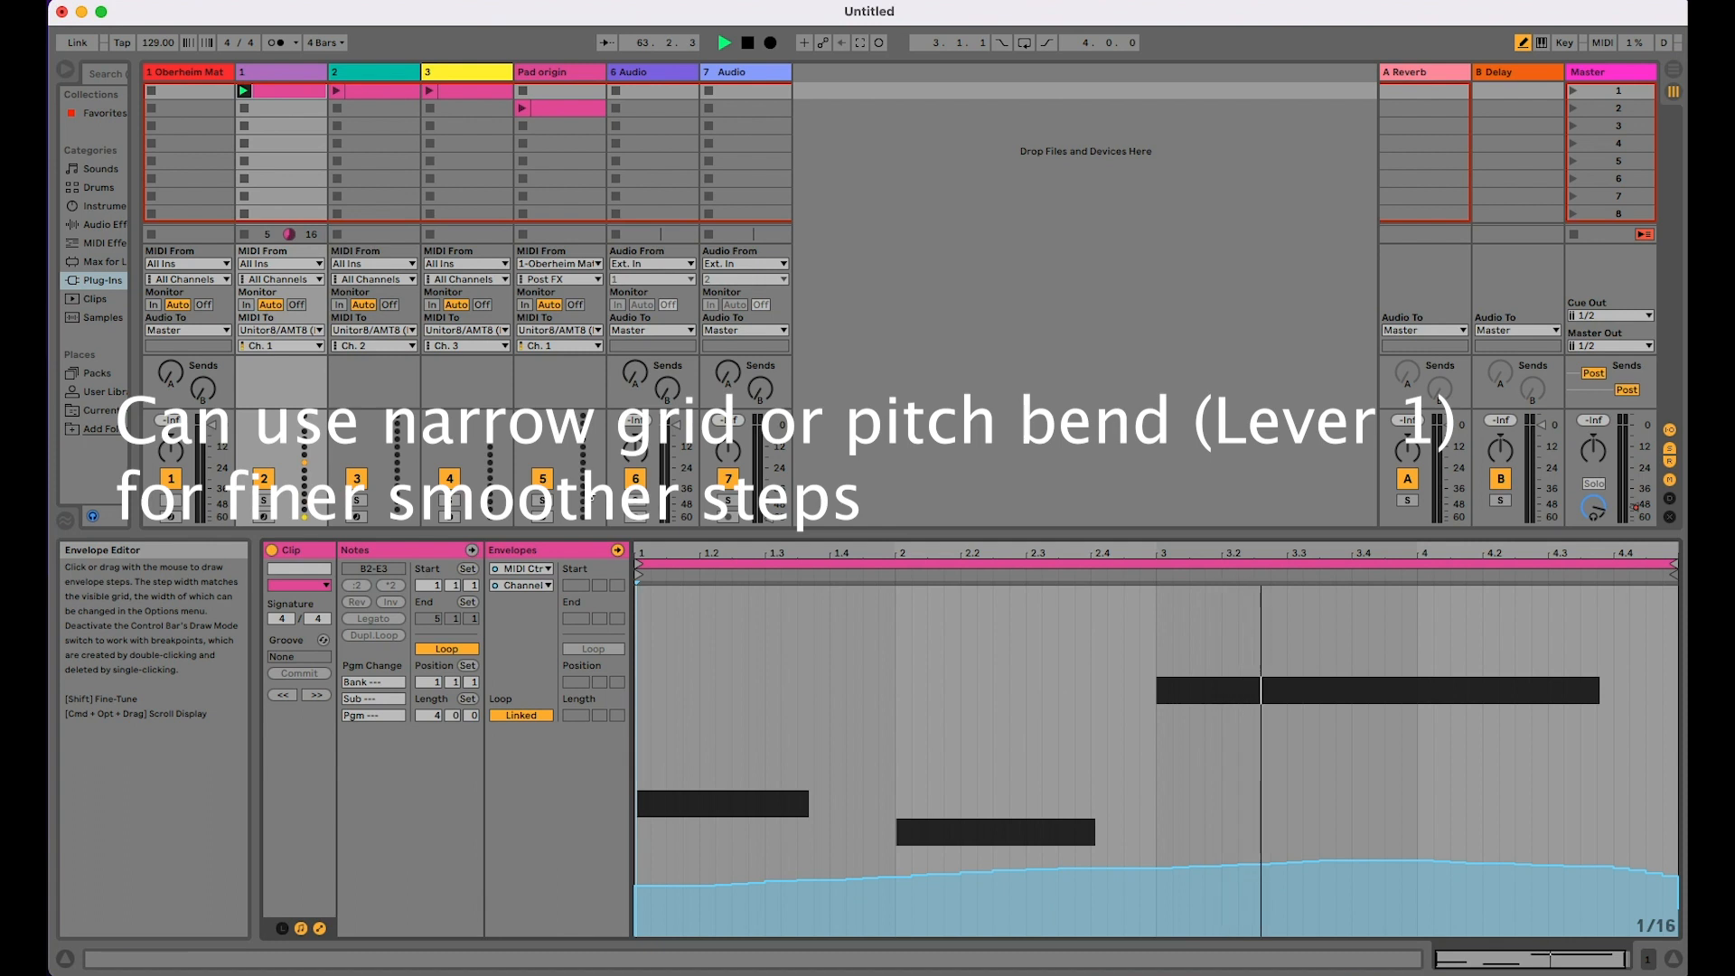
{"action": "mouse_move", "coordinate": [644, 671]}
{"action": "left_mouse_down"}
{"action": "mouse_move", "coordinate": [1290, 662]}
{"action": "mouse_move", "coordinate": [1677, 716]}
{"action": "left_mouse_up"}
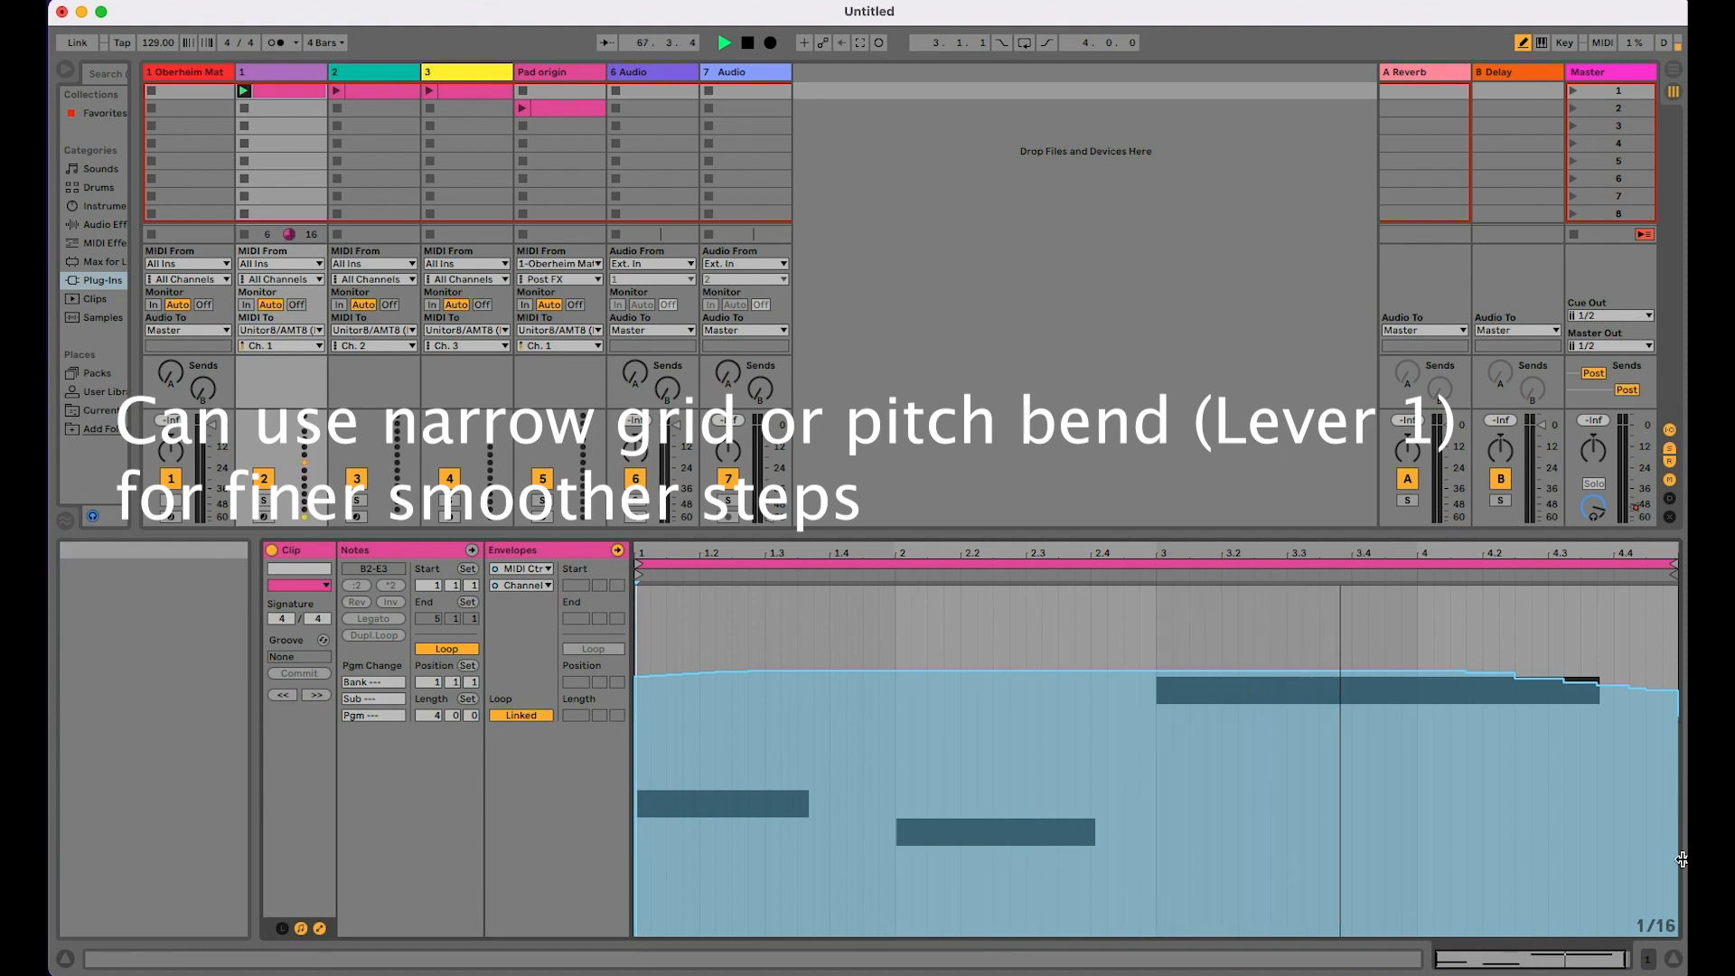
{"action": "mouse_move", "coordinate": [1681, 799]}
{"action": "left_mouse_down"}
{"action": "mouse_move", "coordinate": [1641, 849]}
{"action": "mouse_move", "coordinate": [1013, 840]}
{"action": "mouse_move", "coordinate": [637, 866]}
{"action": "left_mouse_up"}
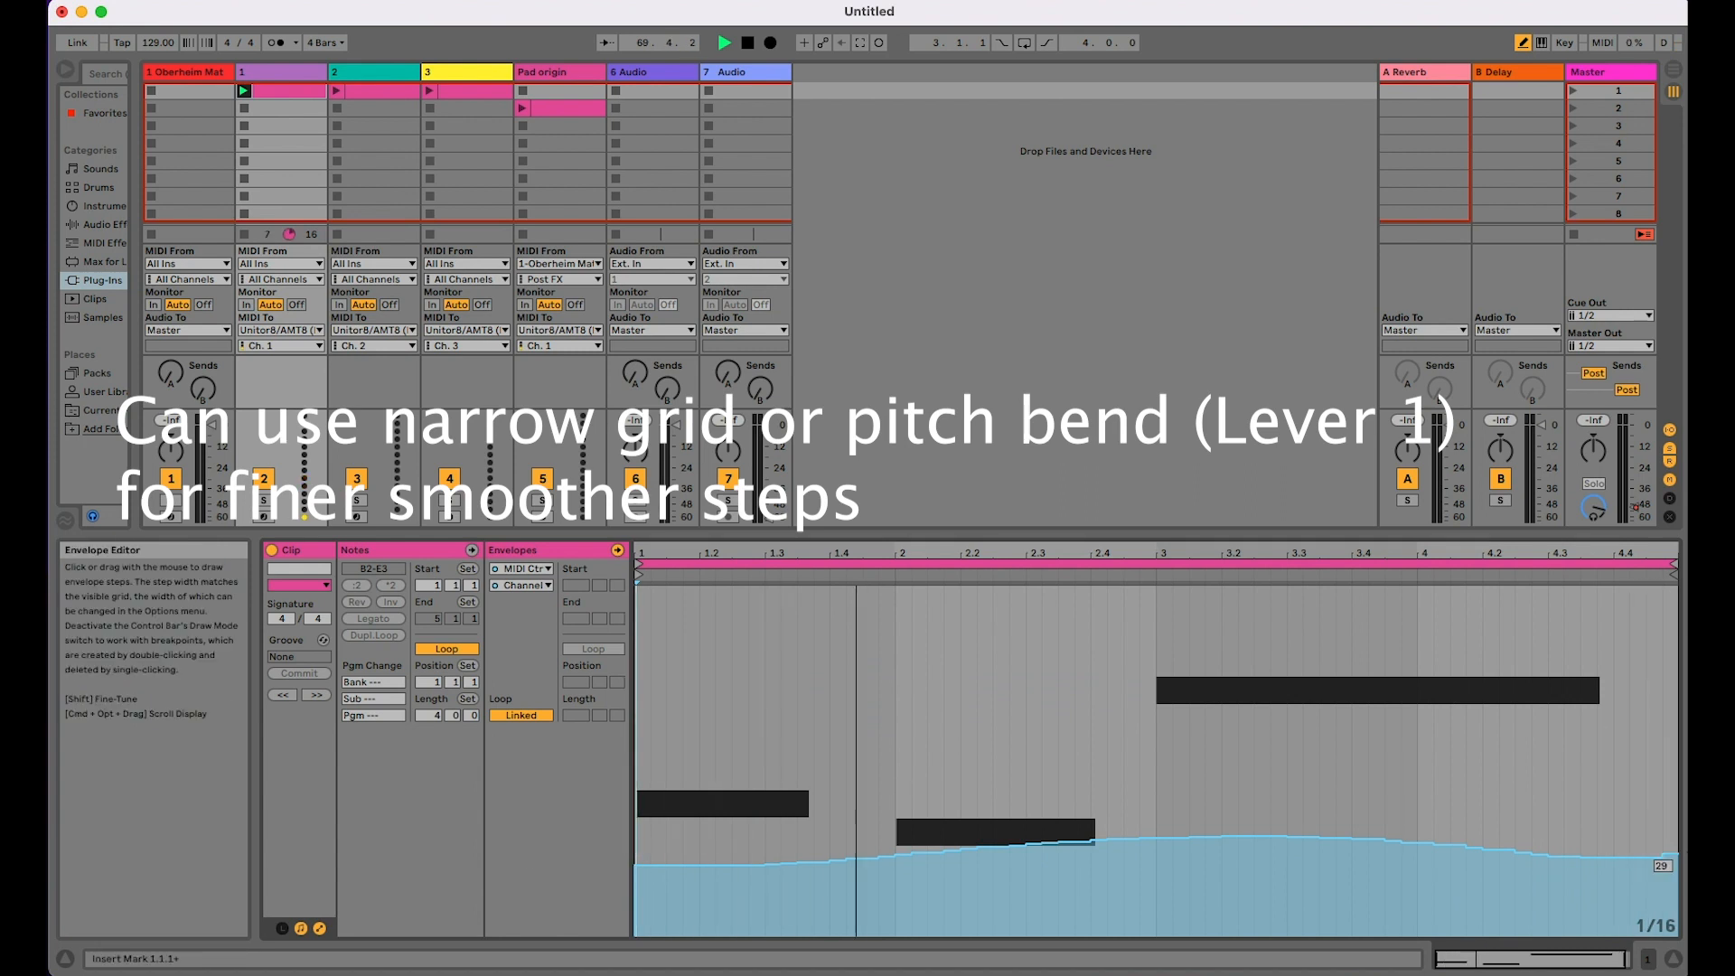
Step: Launch track 2's clip and draw a Pitch Bend envelope with peaks near 1.3 and 3.4 and dips below centre near 2.4 and 4.4
{"action": "left_click", "coordinate": [376, 92]}
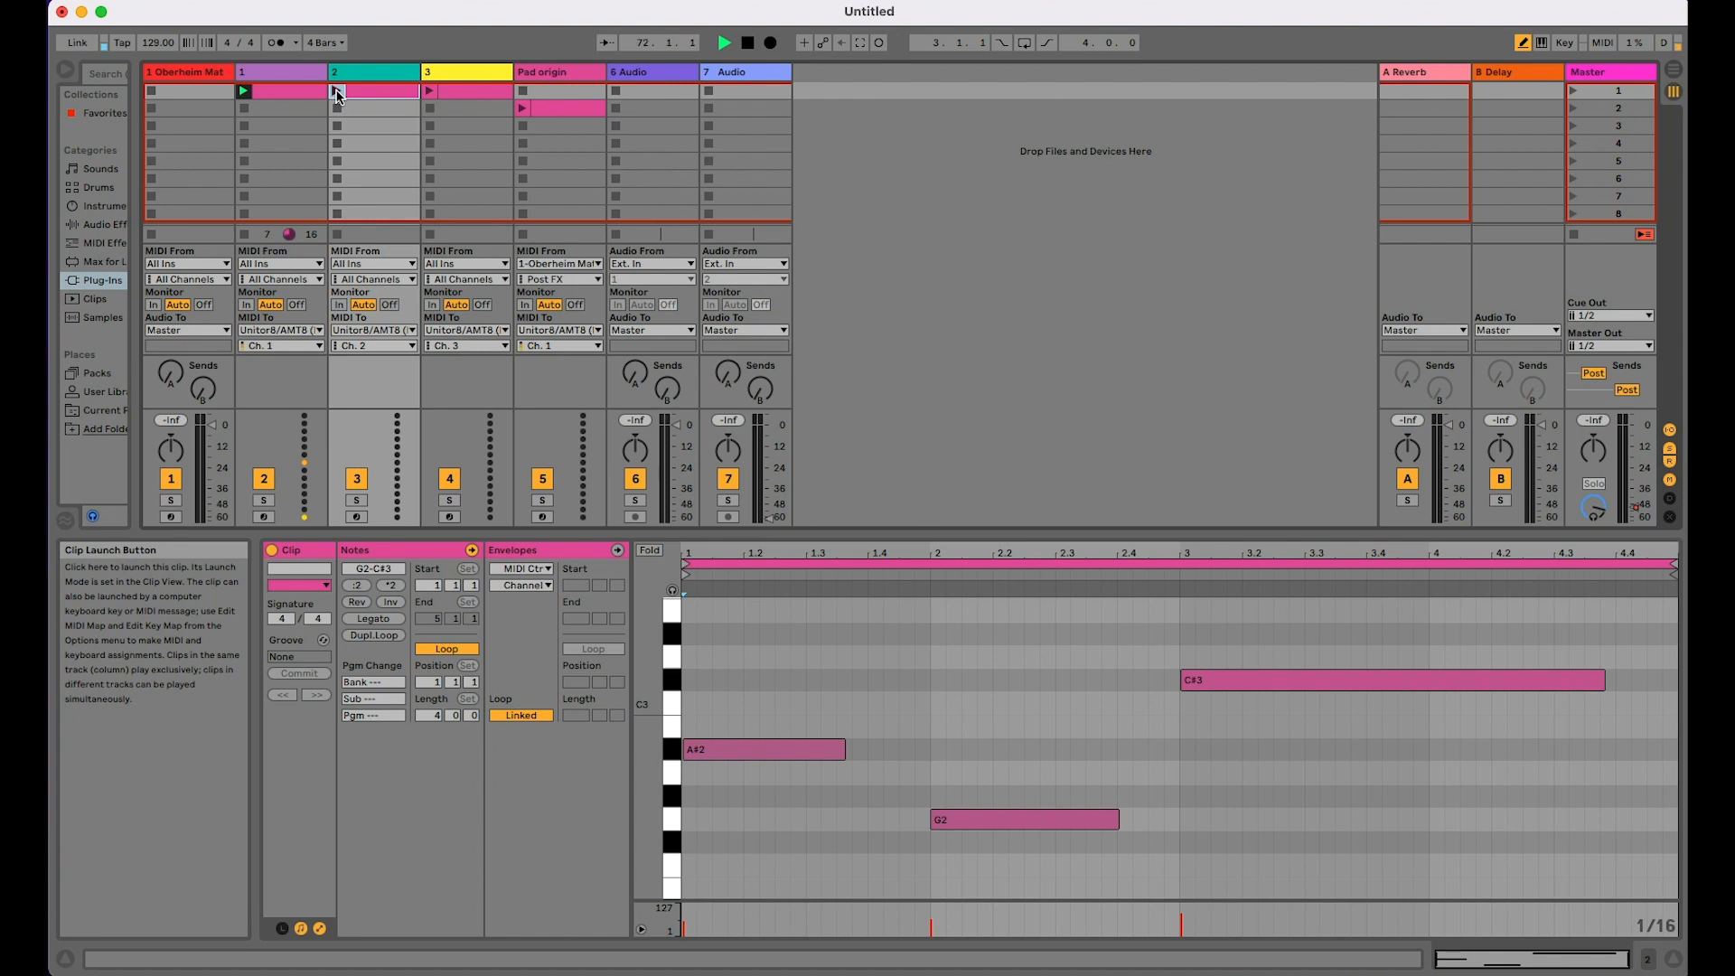
{"action": "left_click", "coordinate": [336, 92]}
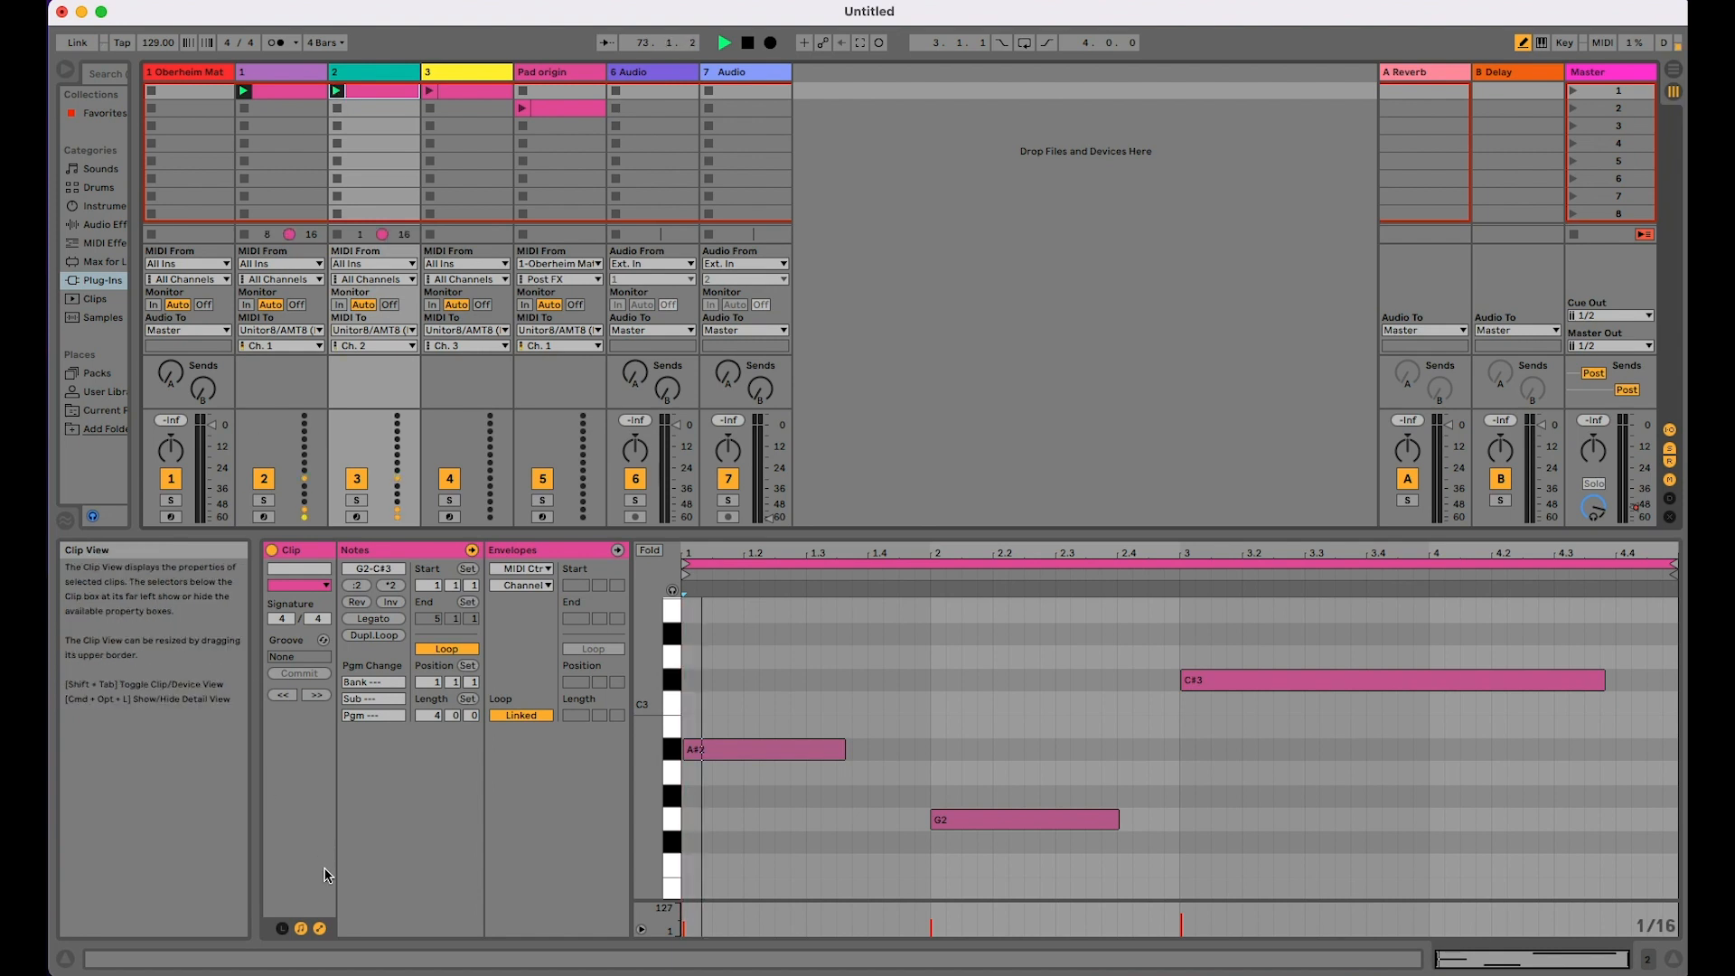
{"action": "left_click", "coordinate": [520, 572]}
{"action": "left_click", "coordinate": [520, 583]}
{"action": "left_click", "coordinate": [520, 587]}
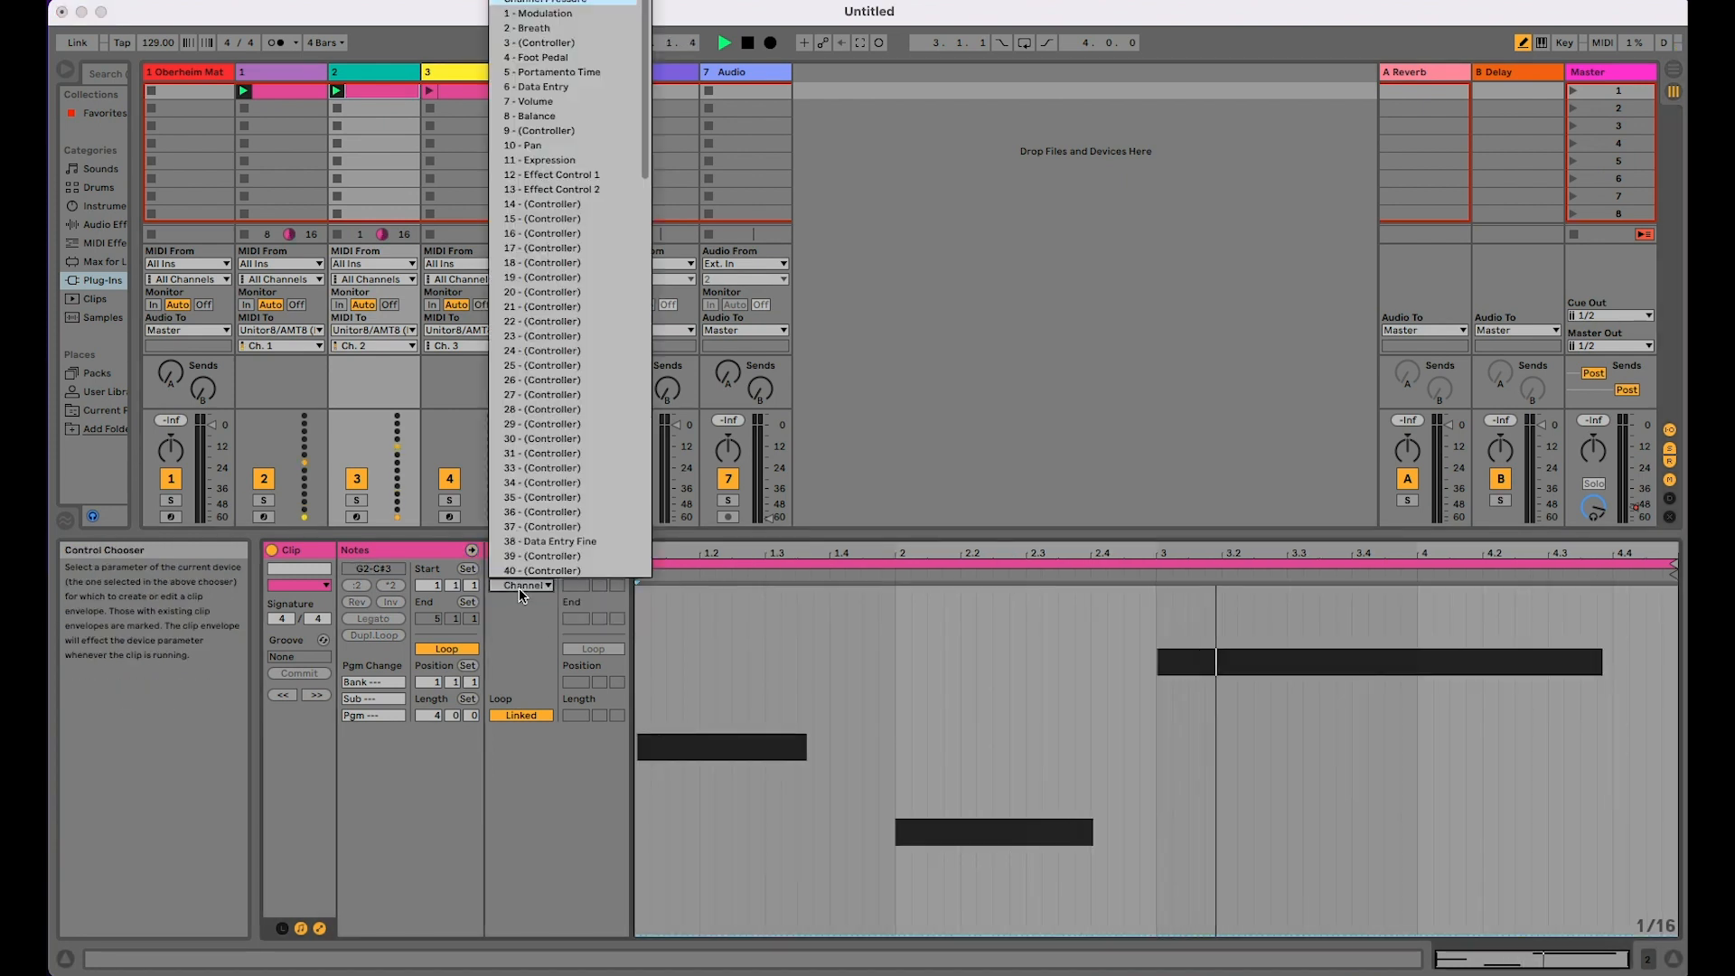
{"action": "left_click", "coordinate": [547, 14]}
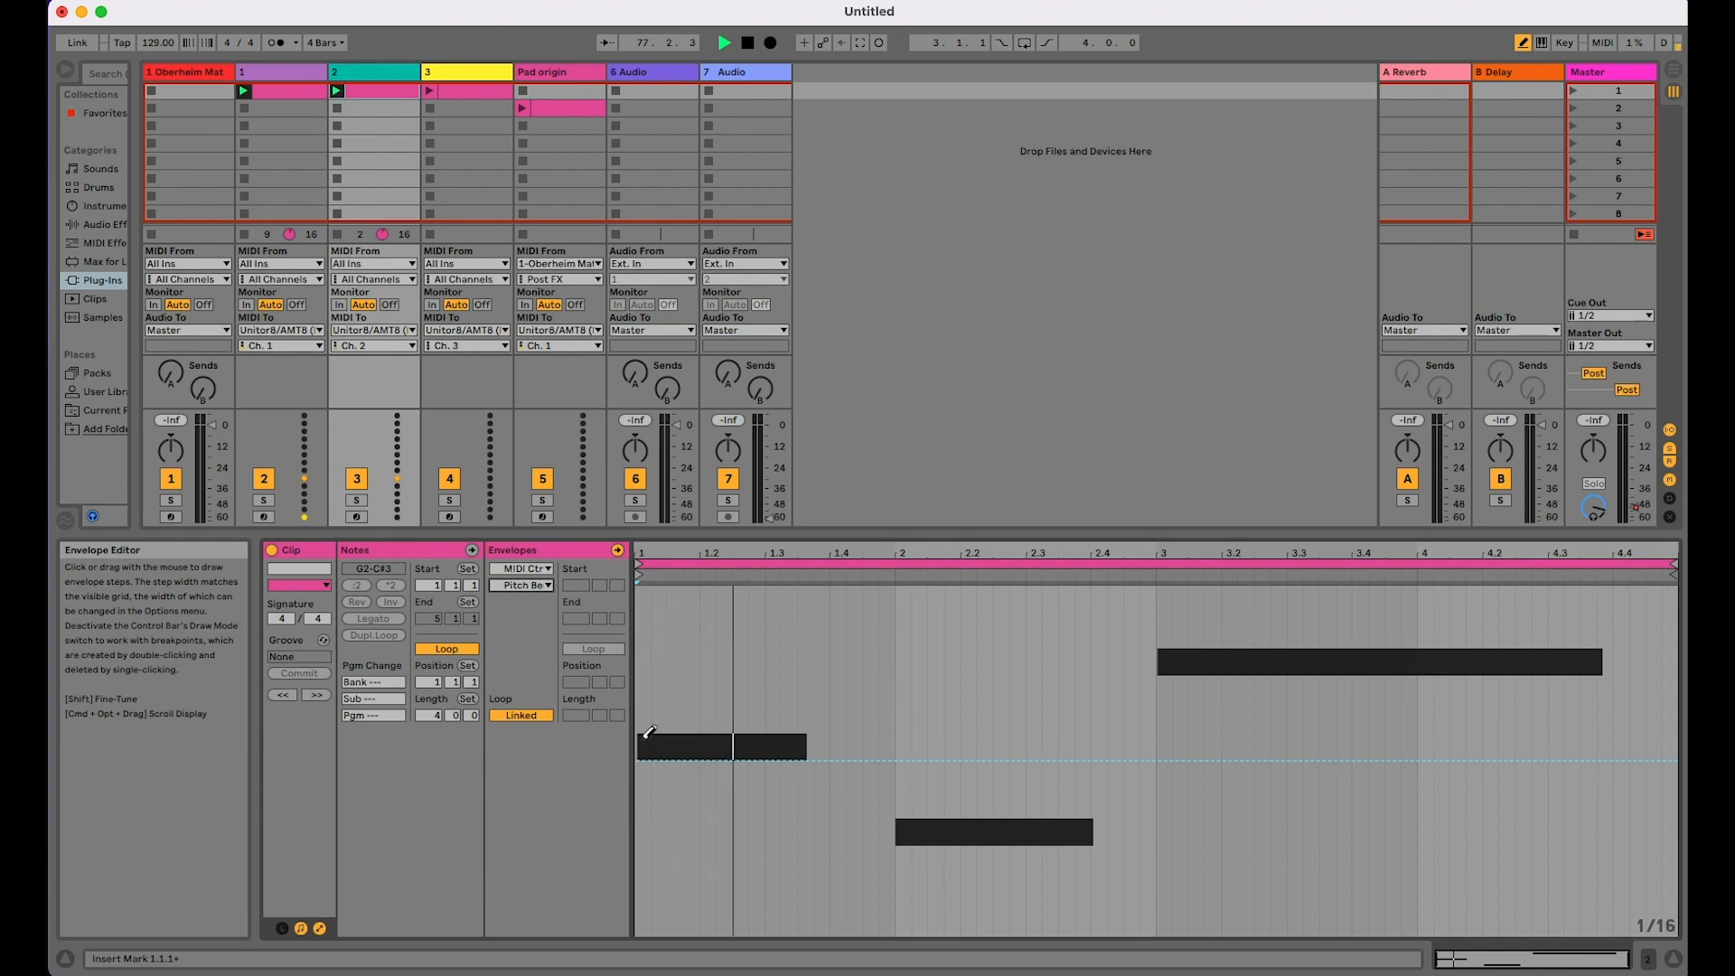
{"action": "mouse_move", "coordinate": [645, 746]}
{"action": "left_mouse_down"}
{"action": "mouse_move", "coordinate": [701, 669]}
{"action": "mouse_move", "coordinate": [806, 658]}
{"action": "mouse_move", "coordinate": [924, 690]}
{"action": "mouse_move", "coordinate": [1038, 787]}
{"action": "mouse_move", "coordinate": [1123, 801]}
{"action": "mouse_move", "coordinate": [1176, 779]}
{"action": "mouse_move", "coordinate": [1308, 662]}
{"action": "mouse_move", "coordinate": [1464, 674]}
{"action": "mouse_move", "coordinate": [1642, 767]}
{"action": "mouse_move", "coordinate": [1661, 770]}
{"action": "mouse_move", "coordinate": [1683, 731]}
{"action": "left_mouse_up"}
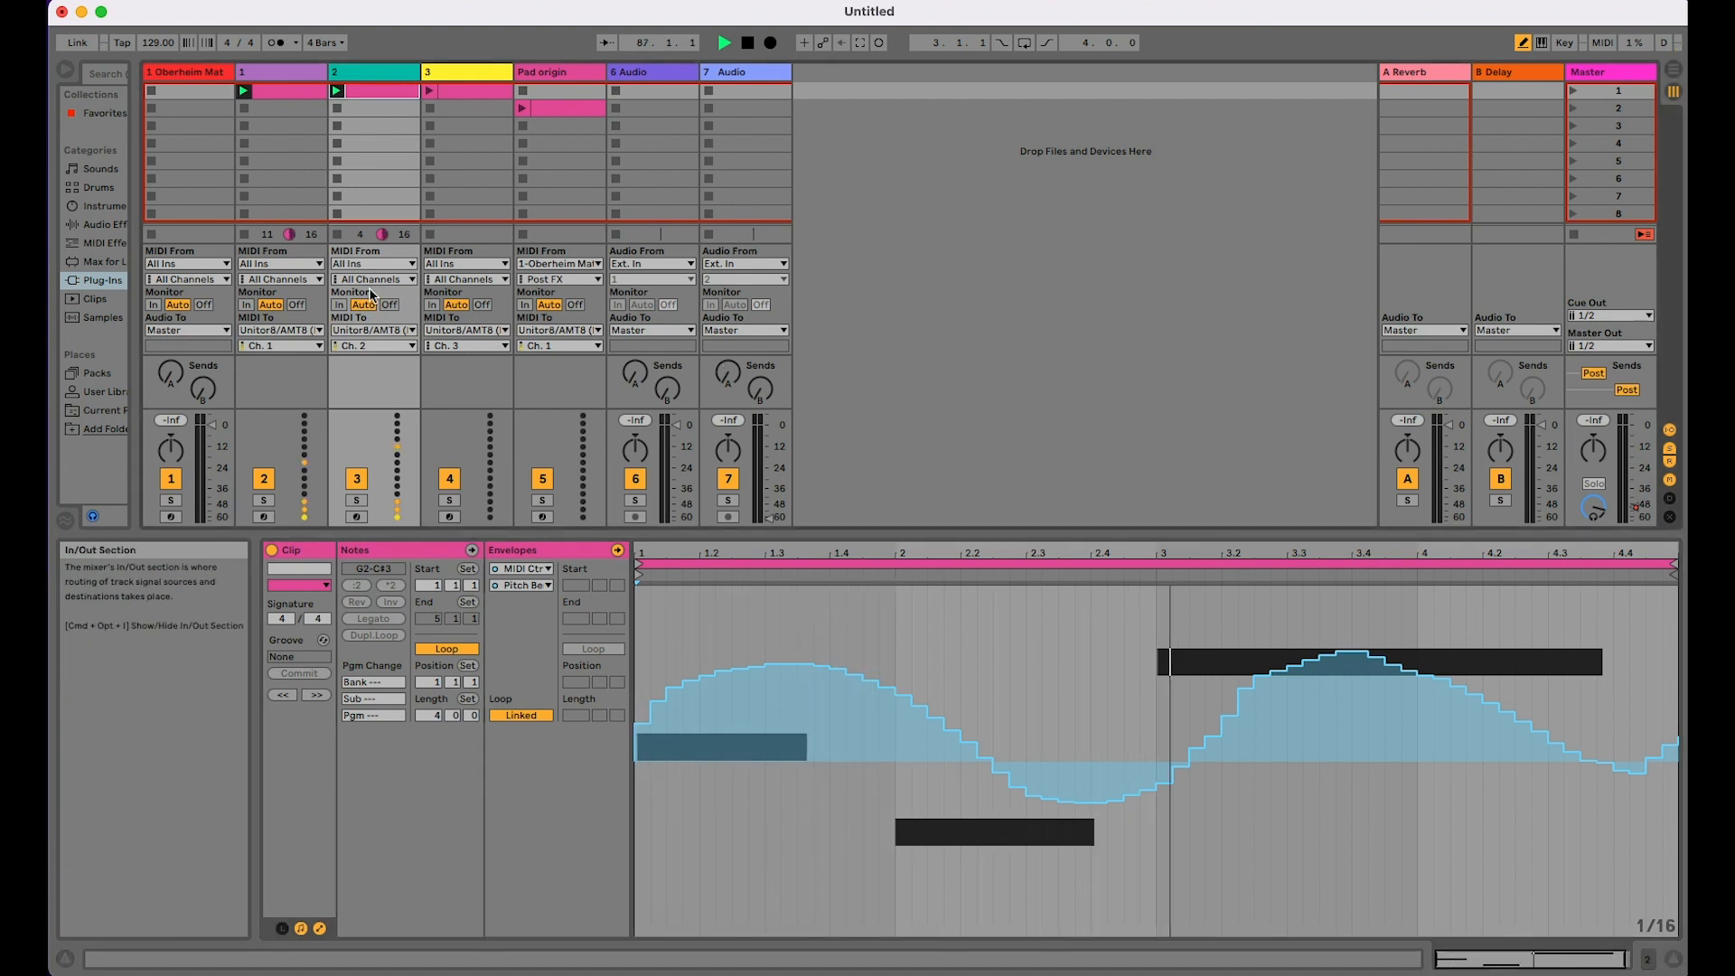
Step: Draw a wavy Channel Pressure envelope across track 2's clip, with peaks near 1.2 and 3.3 and a dip near 2.3
{"action": "left_click", "coordinate": [530, 586]}
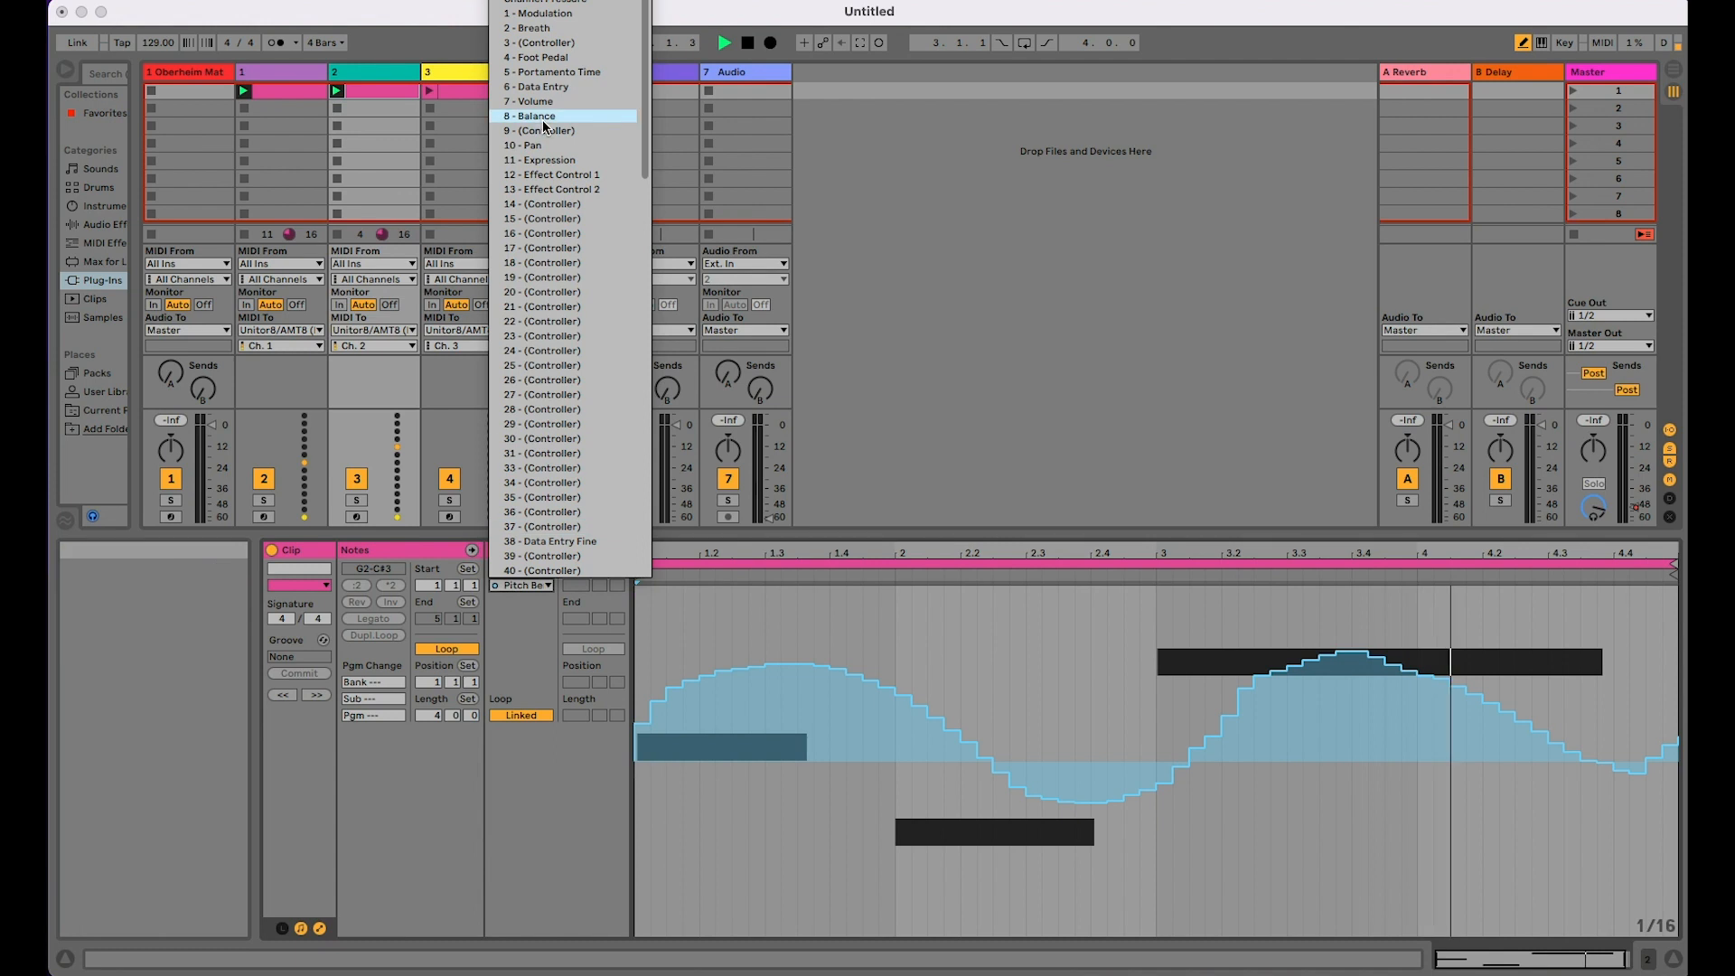
{"action": "left_click", "coordinate": [536, 2]}
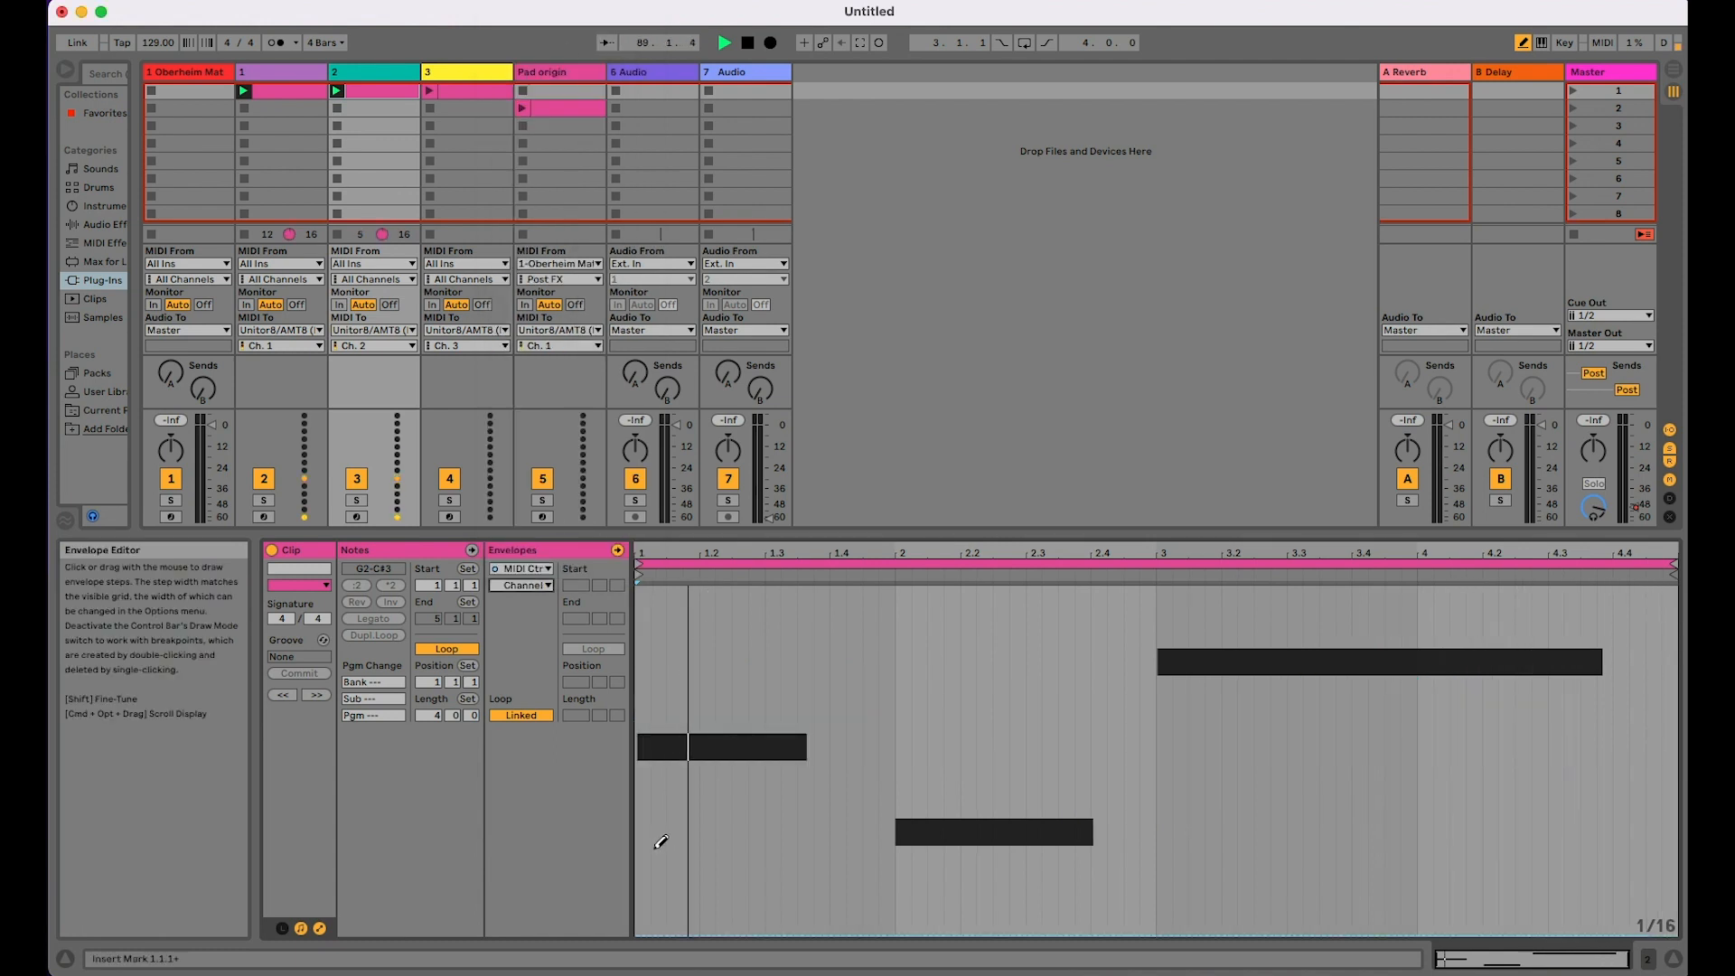
{"action": "mouse_move", "coordinate": [642, 842]}
{"action": "left_mouse_down"}
{"action": "mouse_move", "coordinate": [803, 763]}
{"action": "mouse_move", "coordinate": [948, 817]}
{"action": "mouse_move", "coordinate": [1391, 768]}
{"action": "mouse_move", "coordinate": [1558, 822]}
{"action": "mouse_move", "coordinate": [1670, 824]}
{"action": "mouse_move", "coordinate": [1630, 819]}
{"action": "left_mouse_up"}
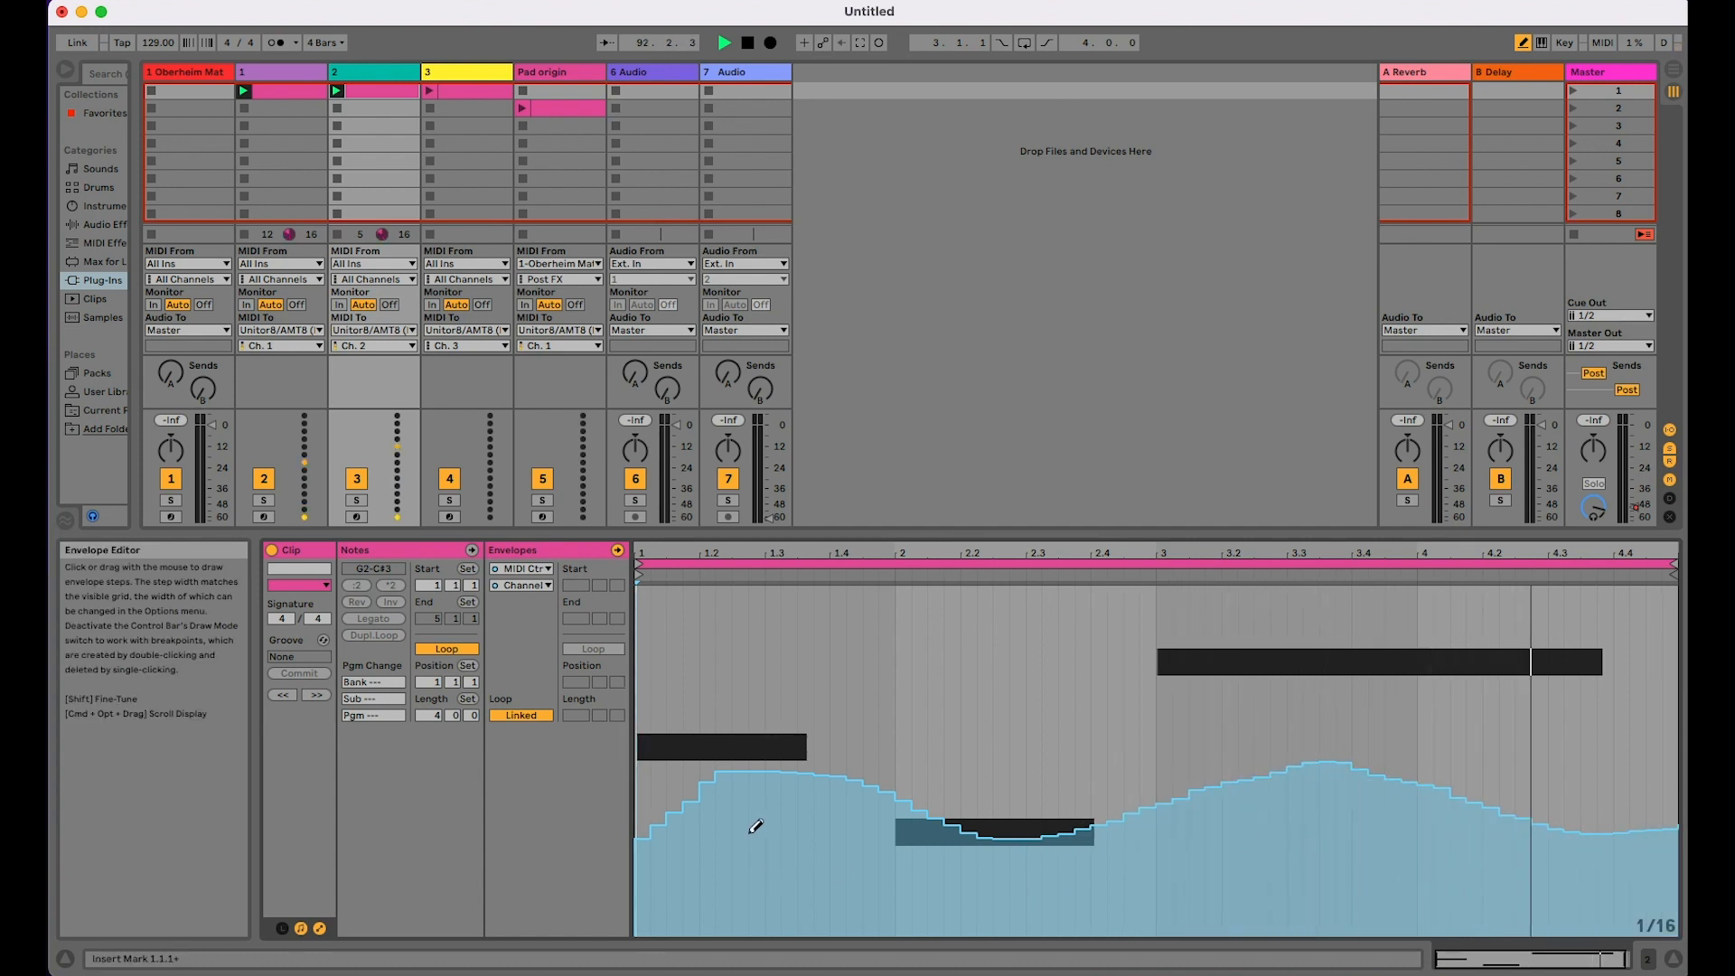
Step: Smooth the first peak of track 2's Channel Pressure envelope between about 1.2 and 1.3
{"action": "left_click_drag", "start_coordinate": [708, 791], "coordinate": [801, 773]}
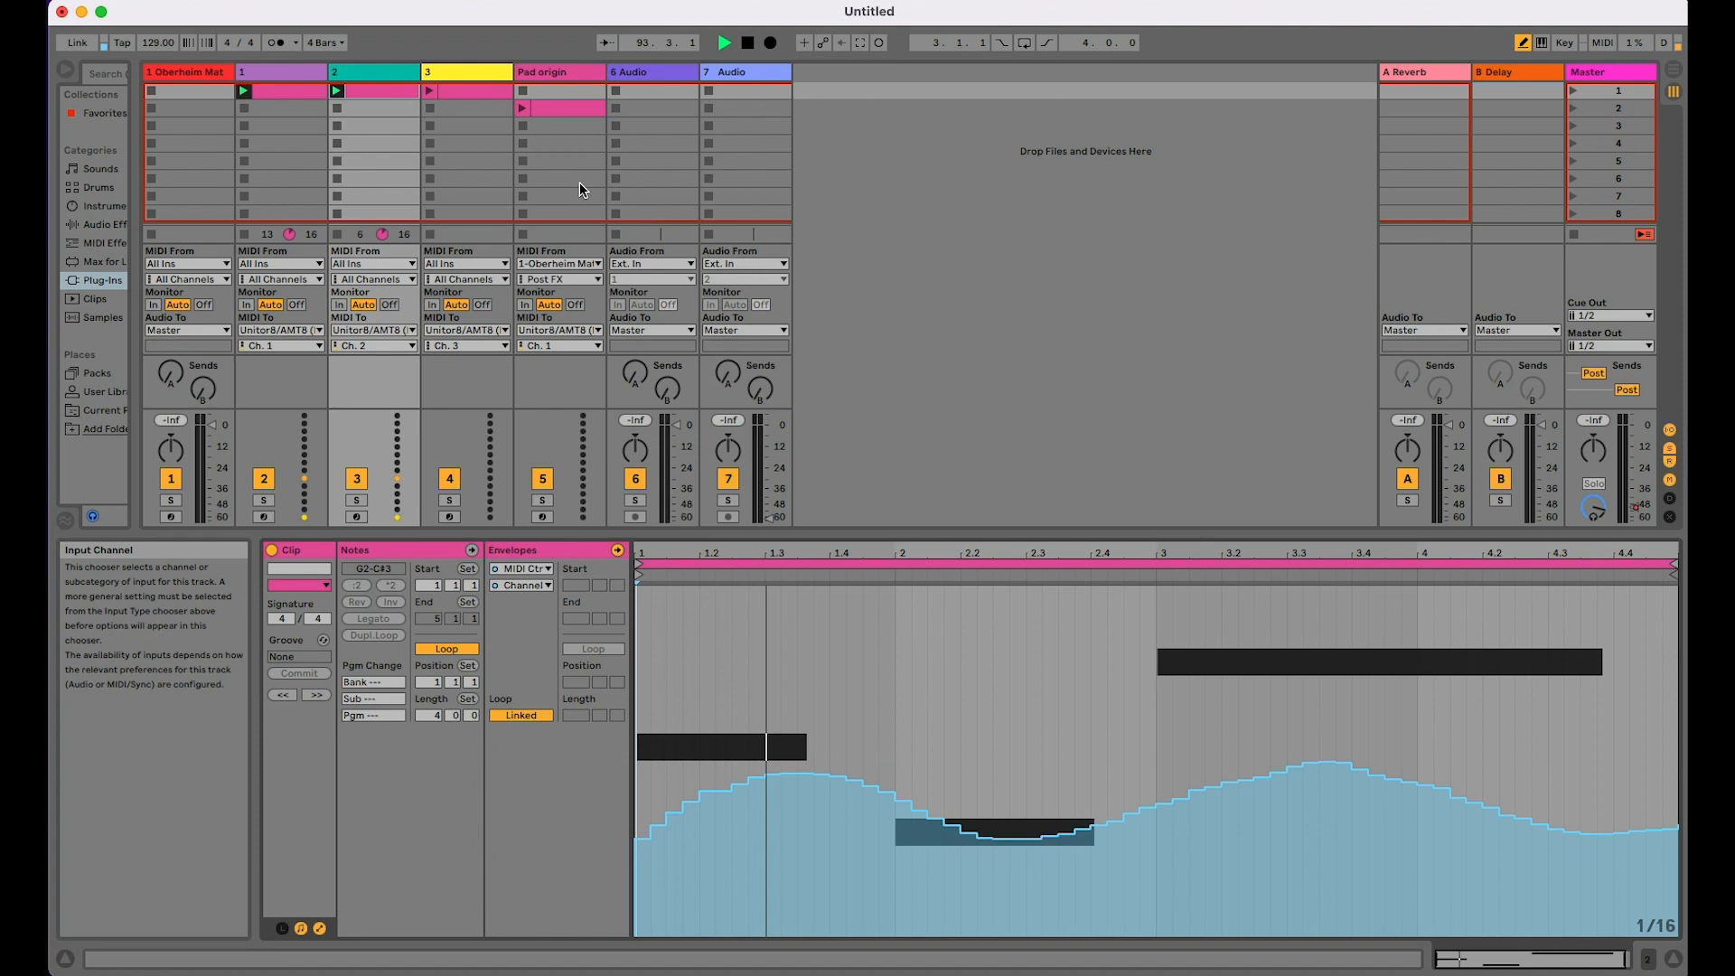
Step: Launch track 3's clip and draw a low Channel Pressure envelope rising gently to a plateau from about 2 to 3.3
{"action": "left_click", "coordinate": [469, 387]}
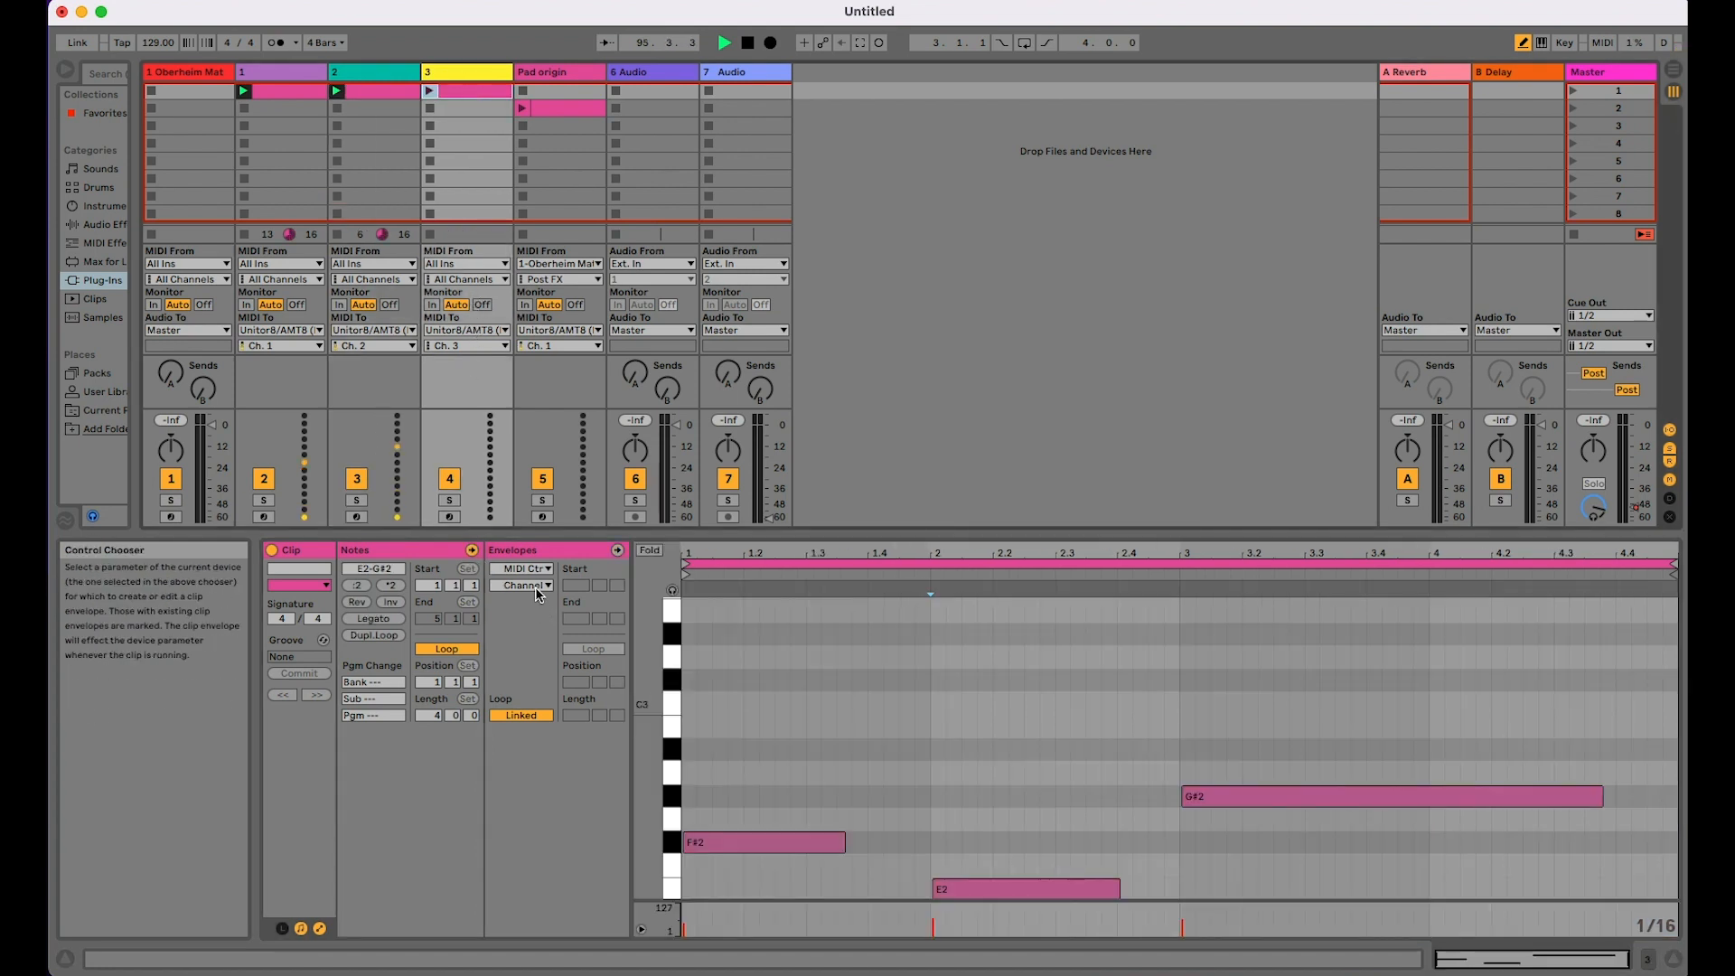
{"action": "left_click", "coordinate": [430, 91]}
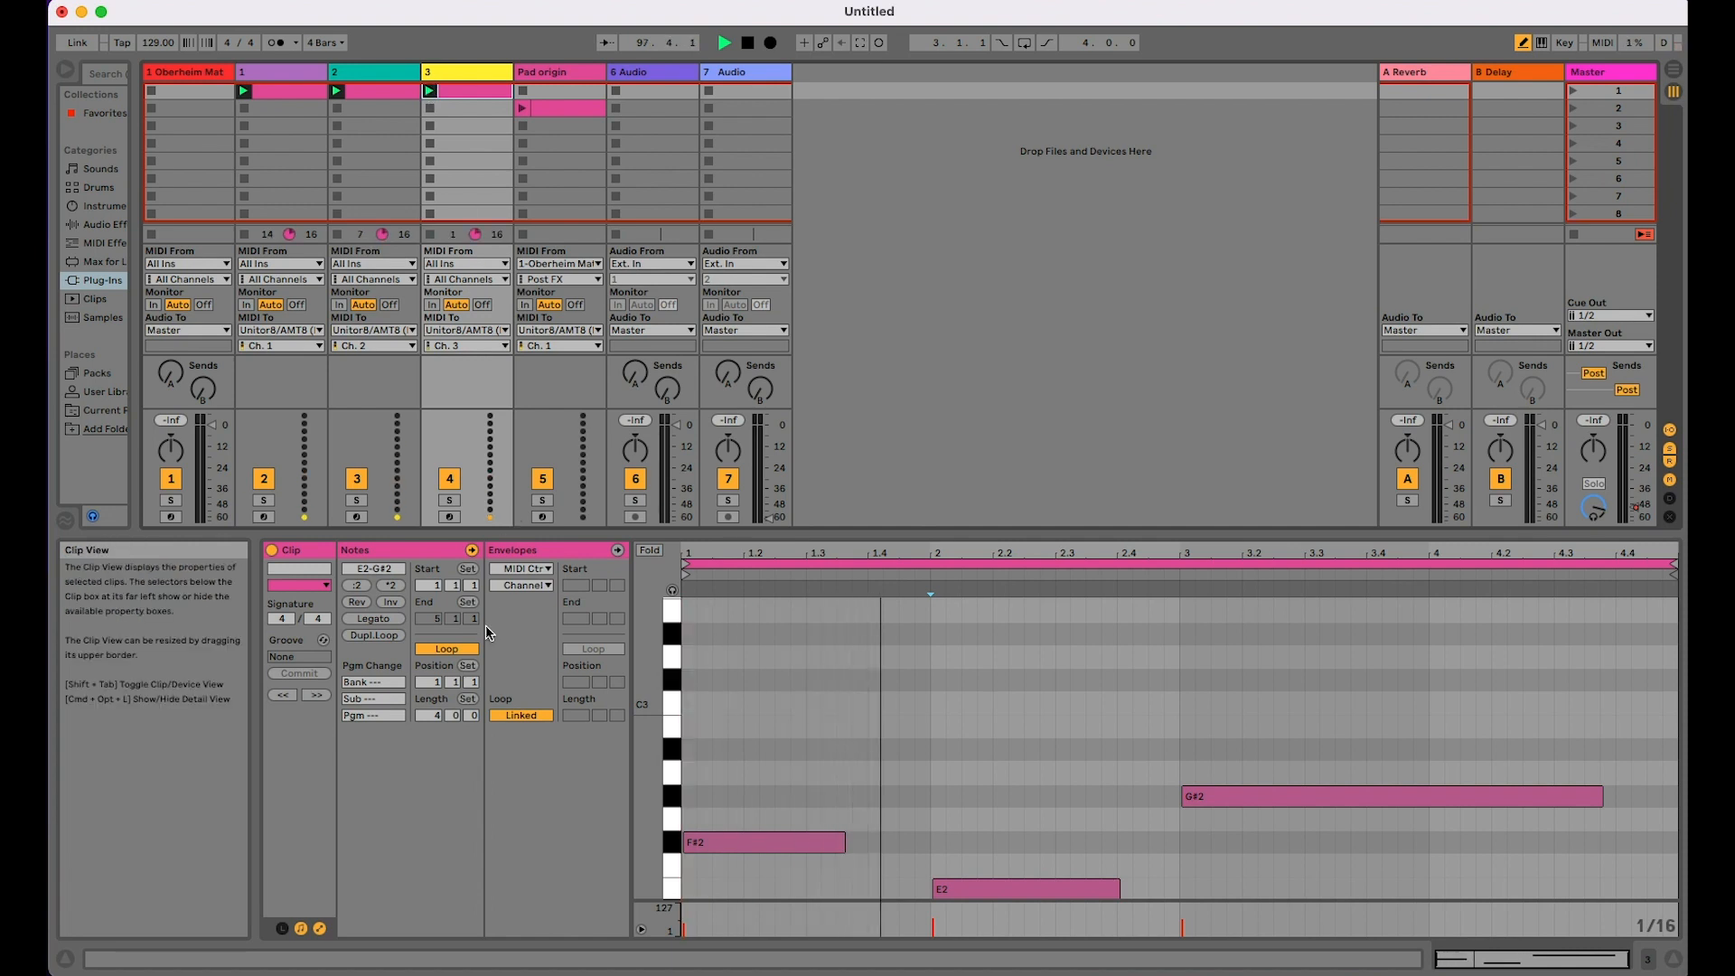
{"action": "left_click", "coordinate": [523, 569]}
{"action": "left_click", "coordinate": [525, 578]}
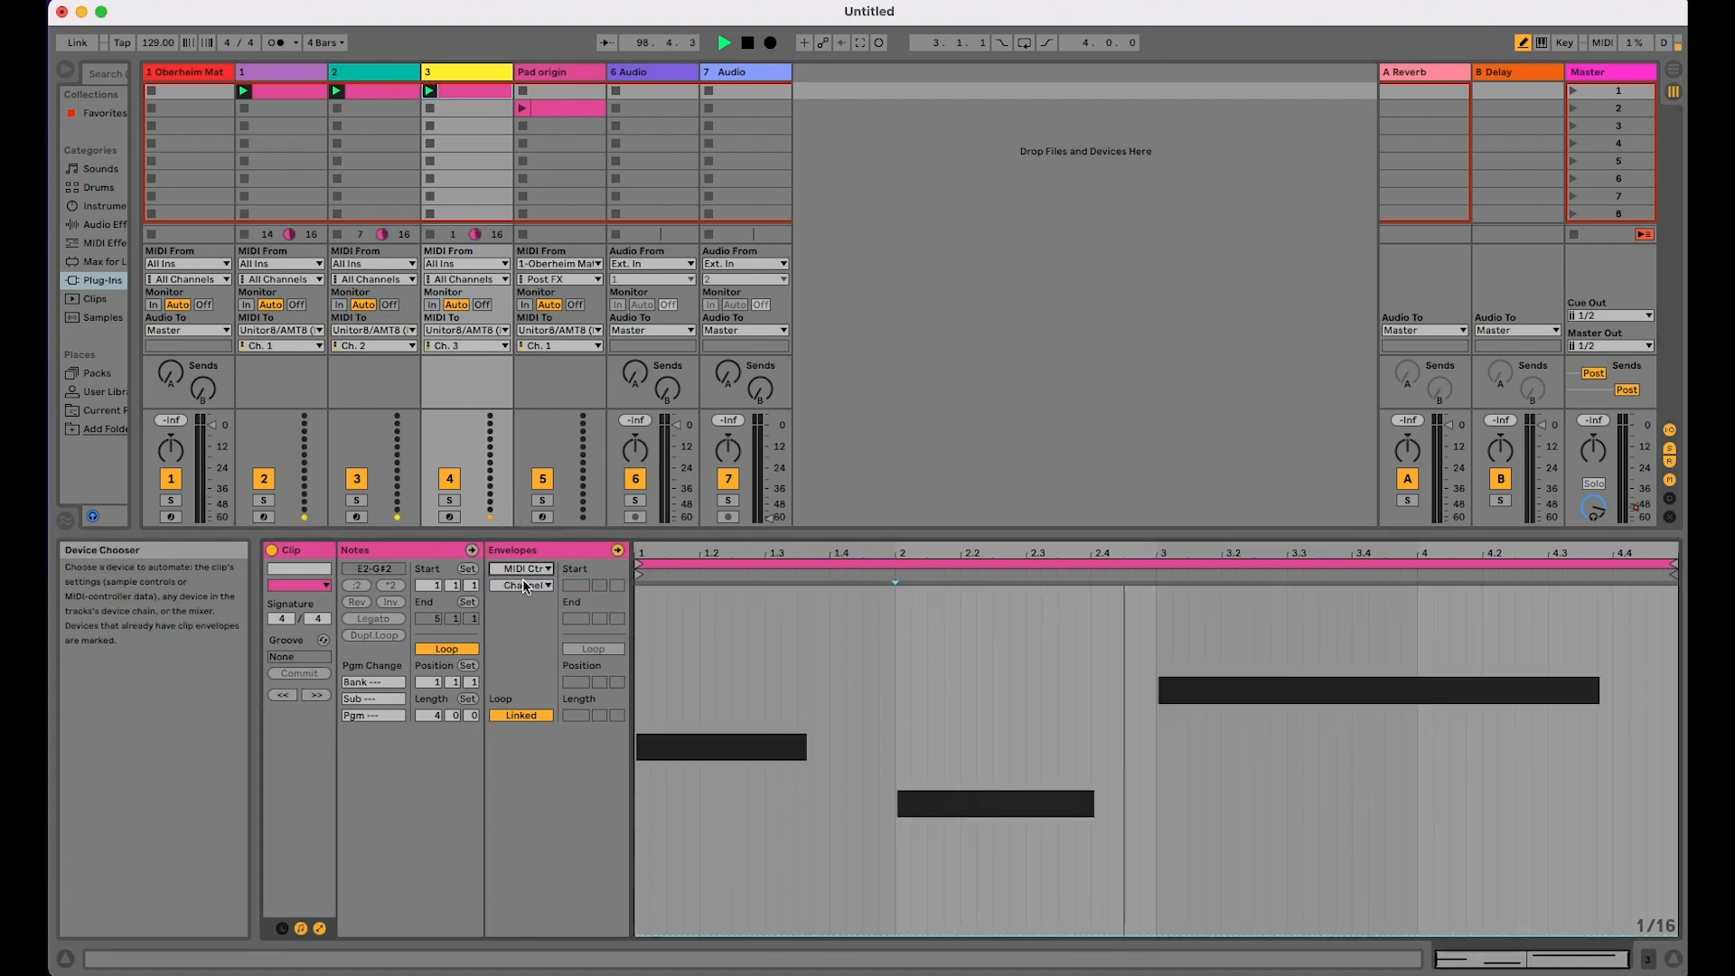
{"action": "left_click", "coordinate": [525, 586]}
{"action": "left_click", "coordinate": [533, 5]}
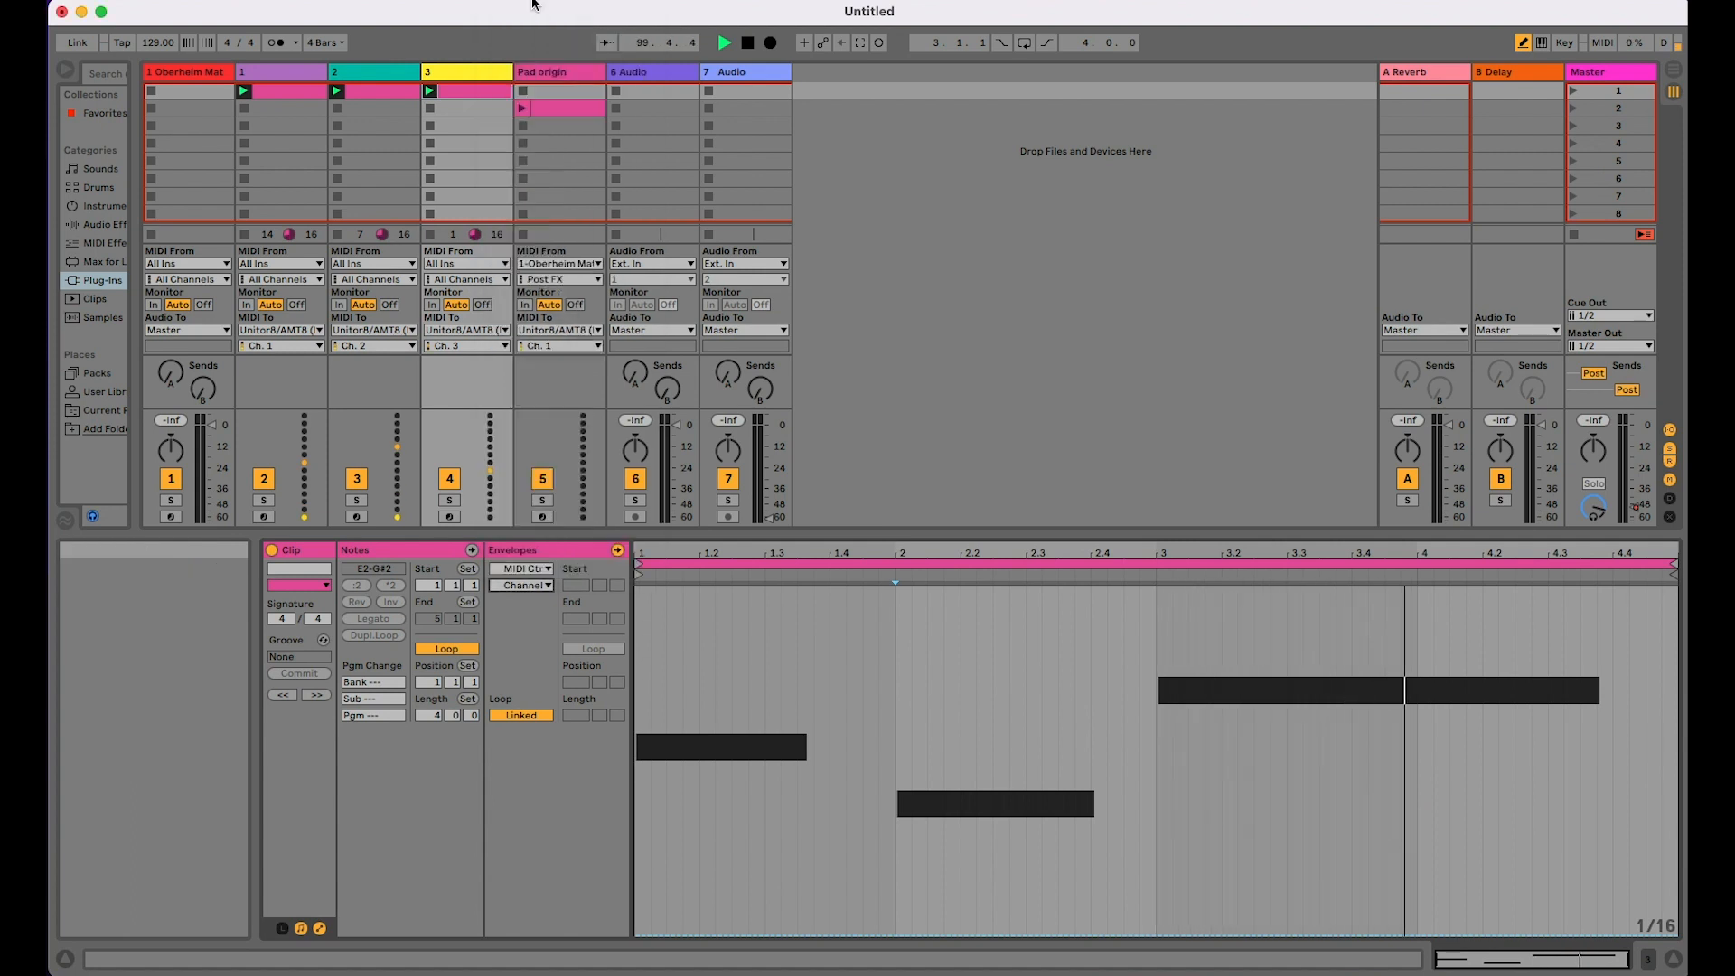
{"action": "left_click_drag", "start_coordinate": [645, 920], "coordinate": [1677, 909]}
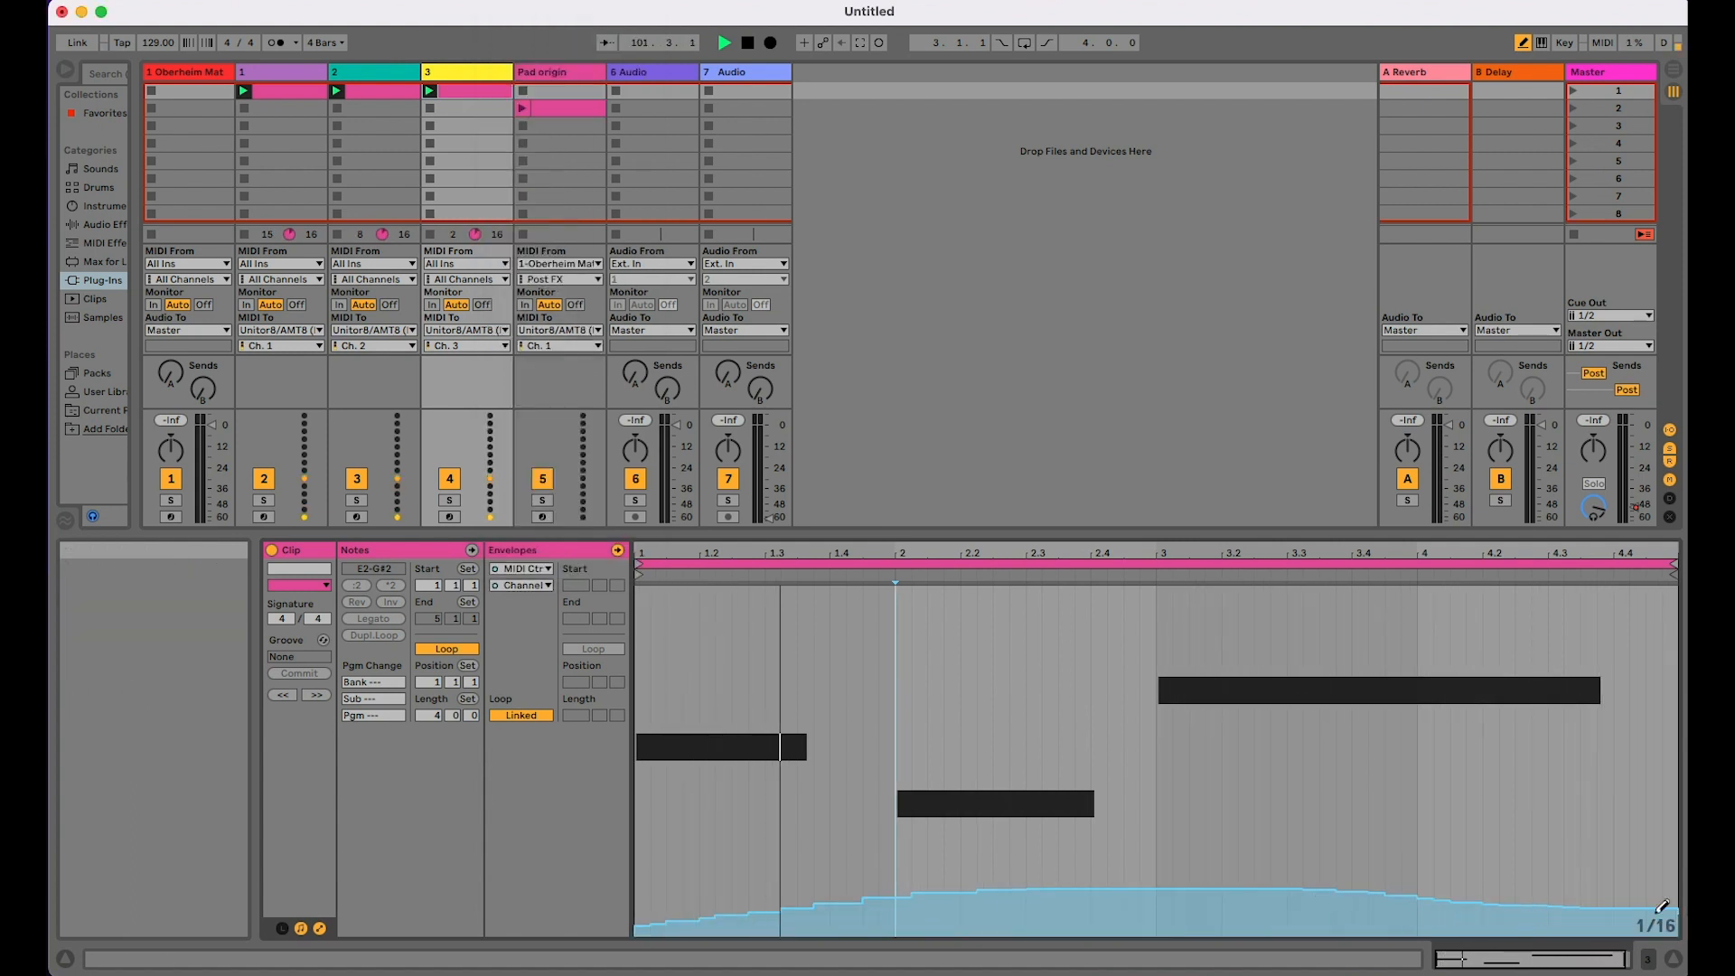
Step: Select the Pitch Bend envelope of track 3's clip and draw a 1/16-step curve swinging widely above and below centre across four bars
{"action": "left_click", "coordinate": [533, 585]}
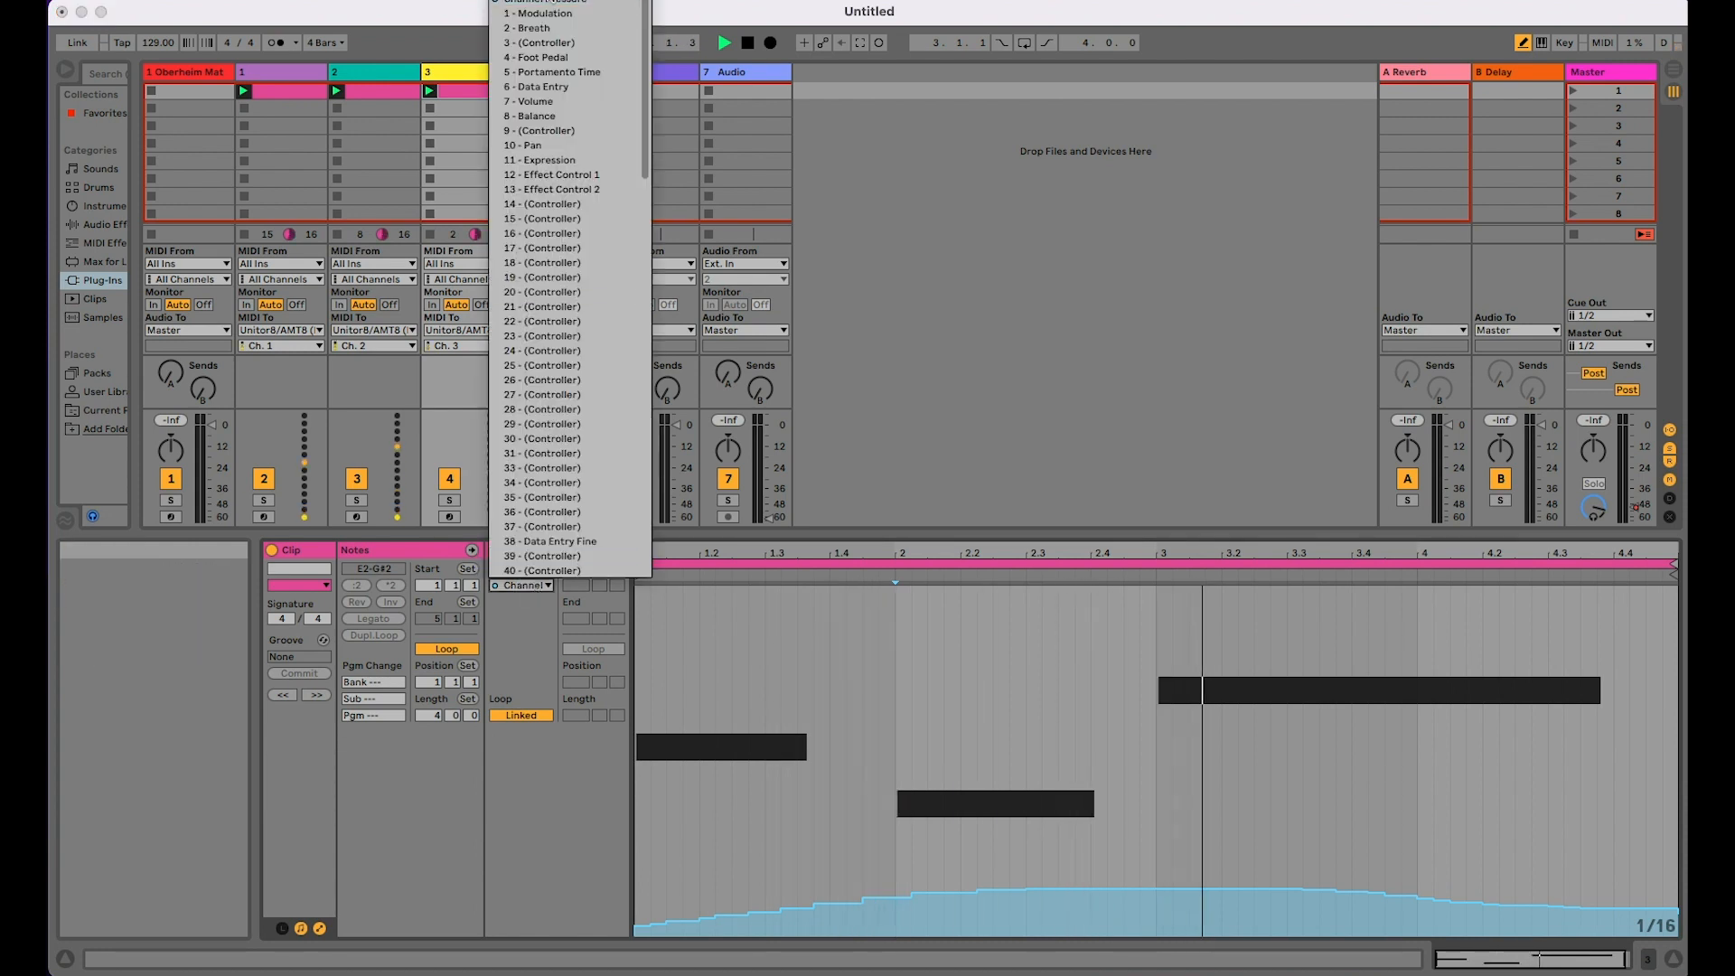
{"action": "left_click", "coordinate": [553, 1]}
{"action": "mouse_move", "coordinate": [638, 757]}
{"action": "left_mouse_down"}
{"action": "mouse_move", "coordinate": [734, 616]}
{"action": "mouse_move", "coordinate": [854, 890]}
{"action": "mouse_move", "coordinate": [958, 664]}
{"action": "mouse_move", "coordinate": [1030, 859]}
{"action": "mouse_move", "coordinate": [1147, 612]}
{"action": "mouse_move", "coordinate": [1169, 884]}
{"action": "mouse_move", "coordinate": [1351, 687]}
{"action": "mouse_move", "coordinate": [1396, 894]}
{"action": "mouse_move", "coordinate": [1572, 615]}
{"action": "mouse_move", "coordinate": [1606, 698]}
{"action": "mouse_move", "coordinate": [1682, 768]}
{"action": "left_mouse_up"}
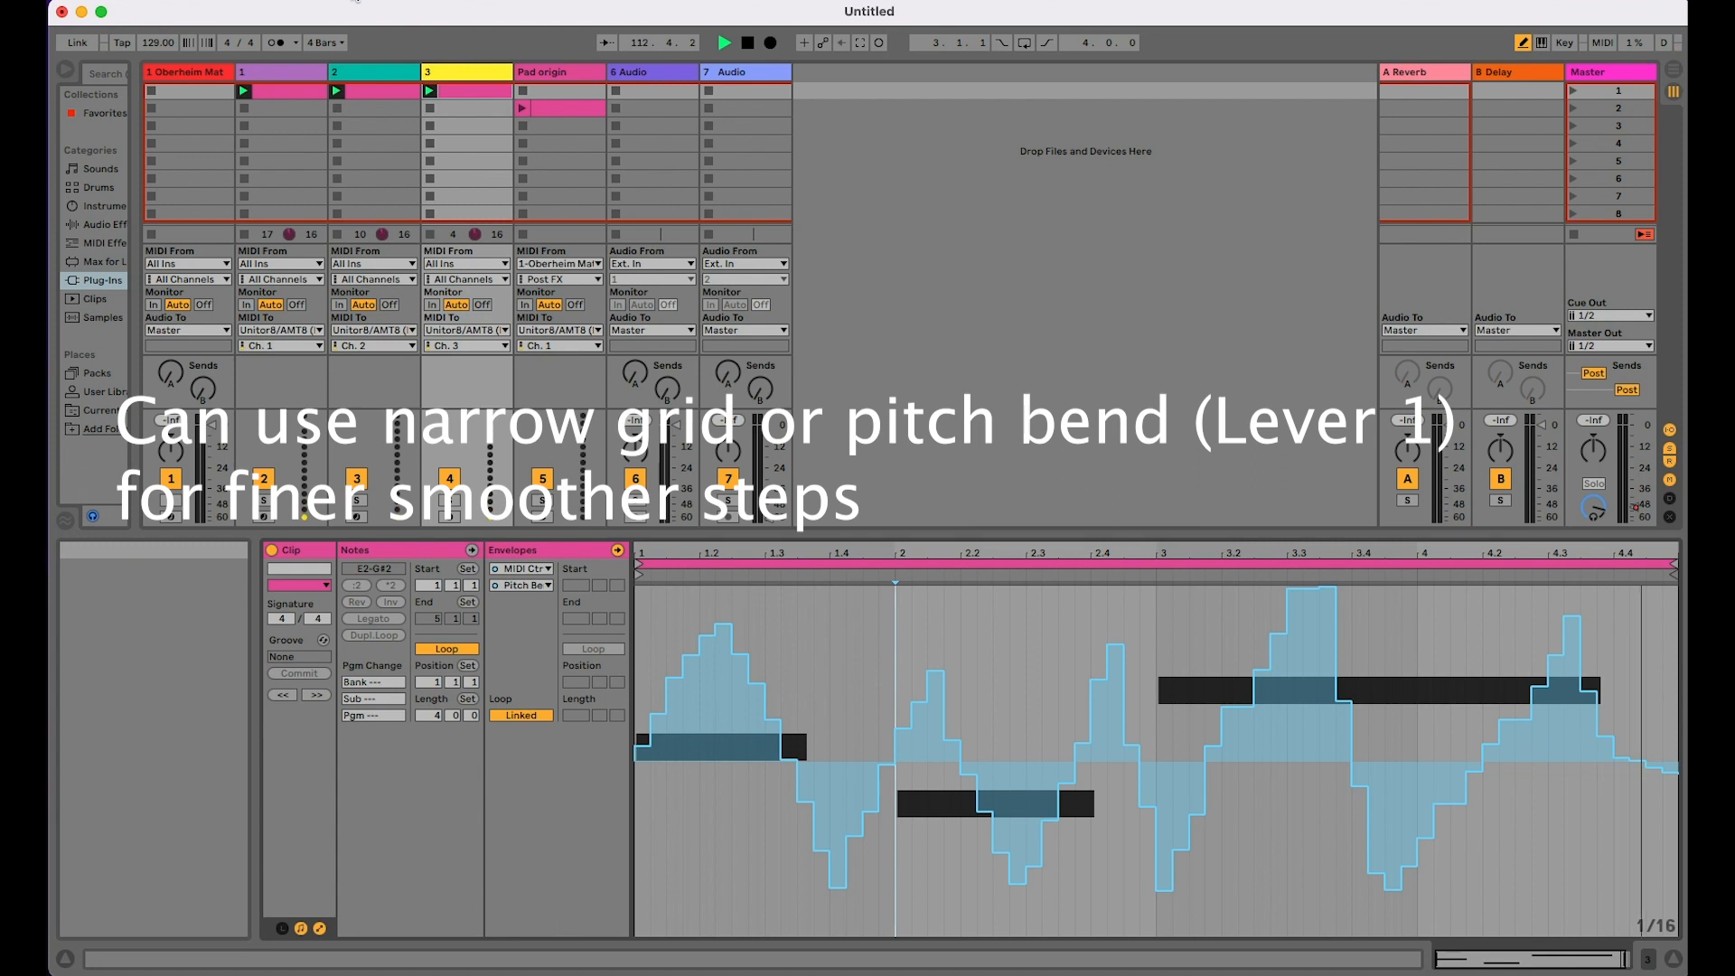
Step: Narrow the grid to 1/32 and redraw track 3's Pitch Bend envelope with peaks near 1.2, 2.2, 3, 3.4 and 4.3 and dips between them
{"action": "left_click", "coordinate": [356, 1]}
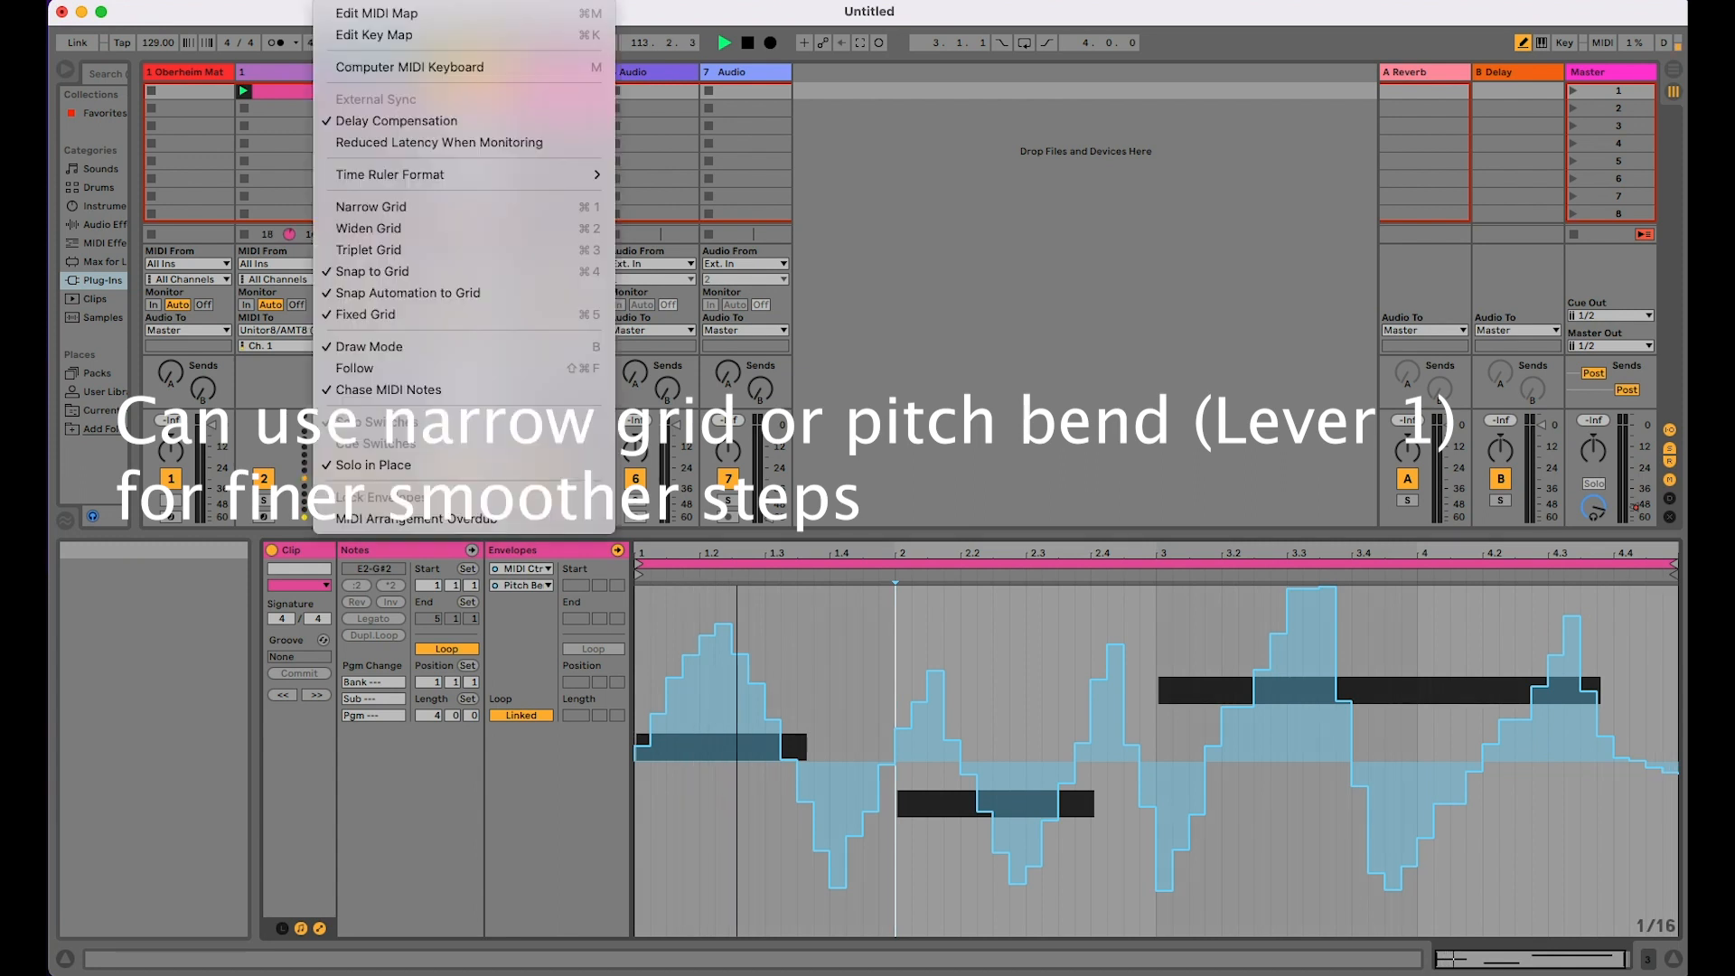
{"action": "left_click", "coordinate": [371, 207]}
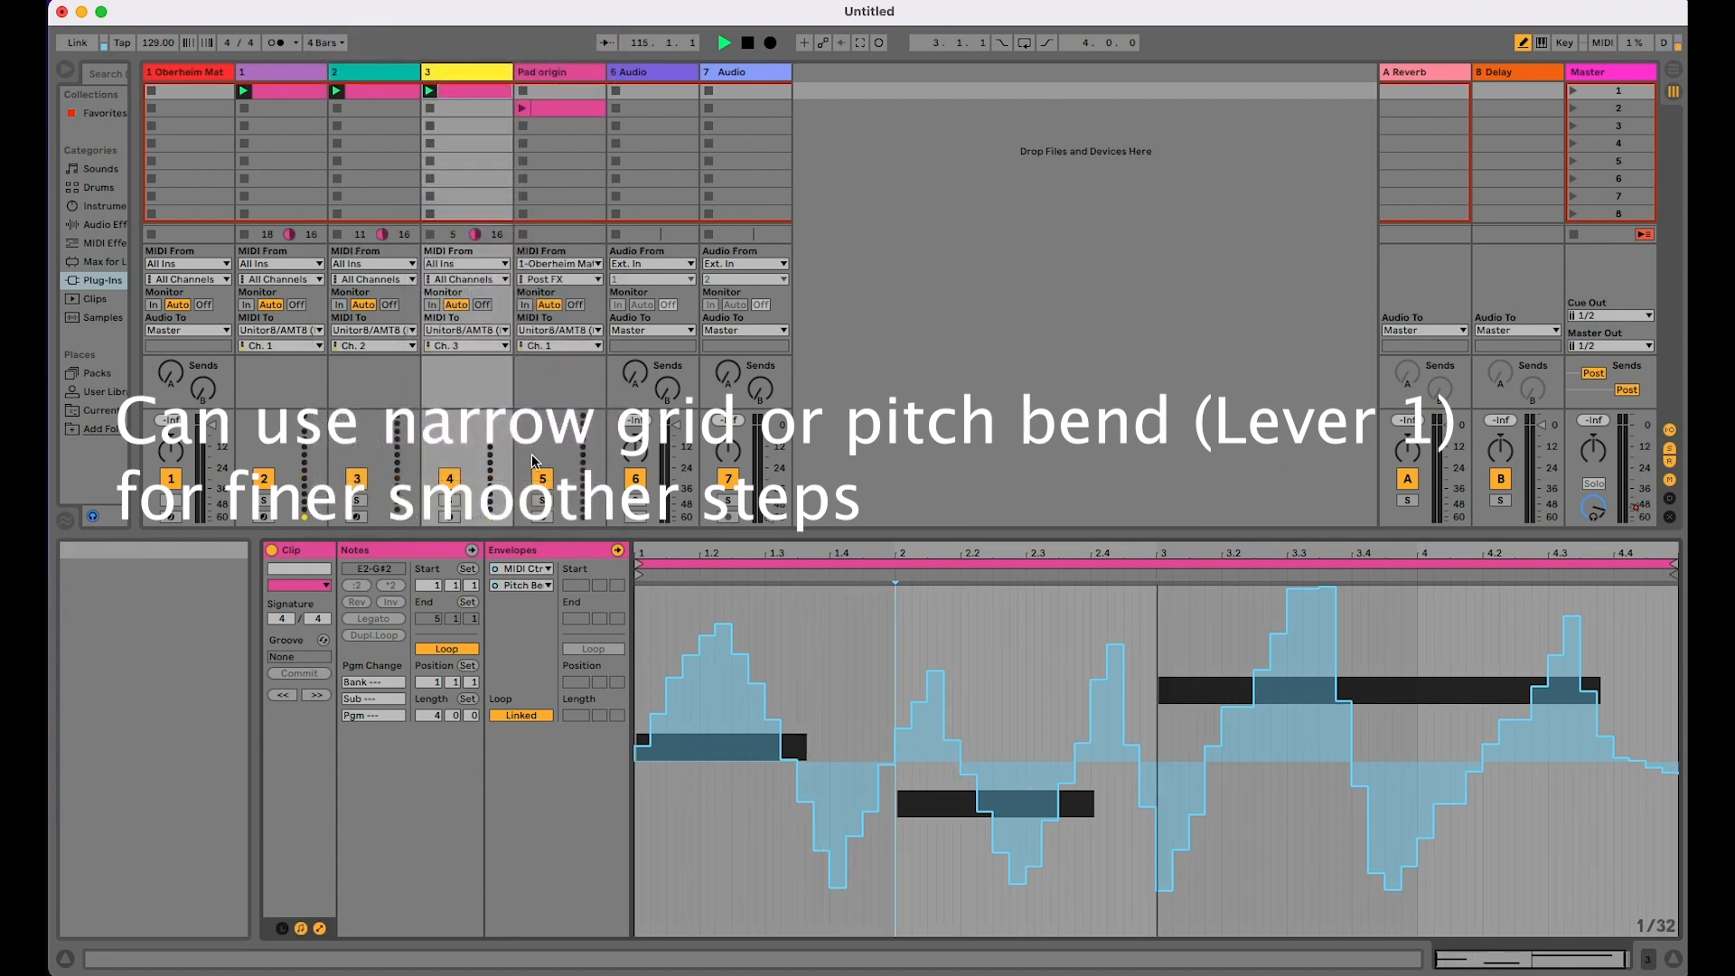
{"action": "mouse_move", "coordinate": [642, 751]}
{"action": "left_mouse_down"}
{"action": "mouse_move", "coordinate": [724, 632]}
{"action": "mouse_move", "coordinate": [868, 812]}
{"action": "left_mouse_up"}
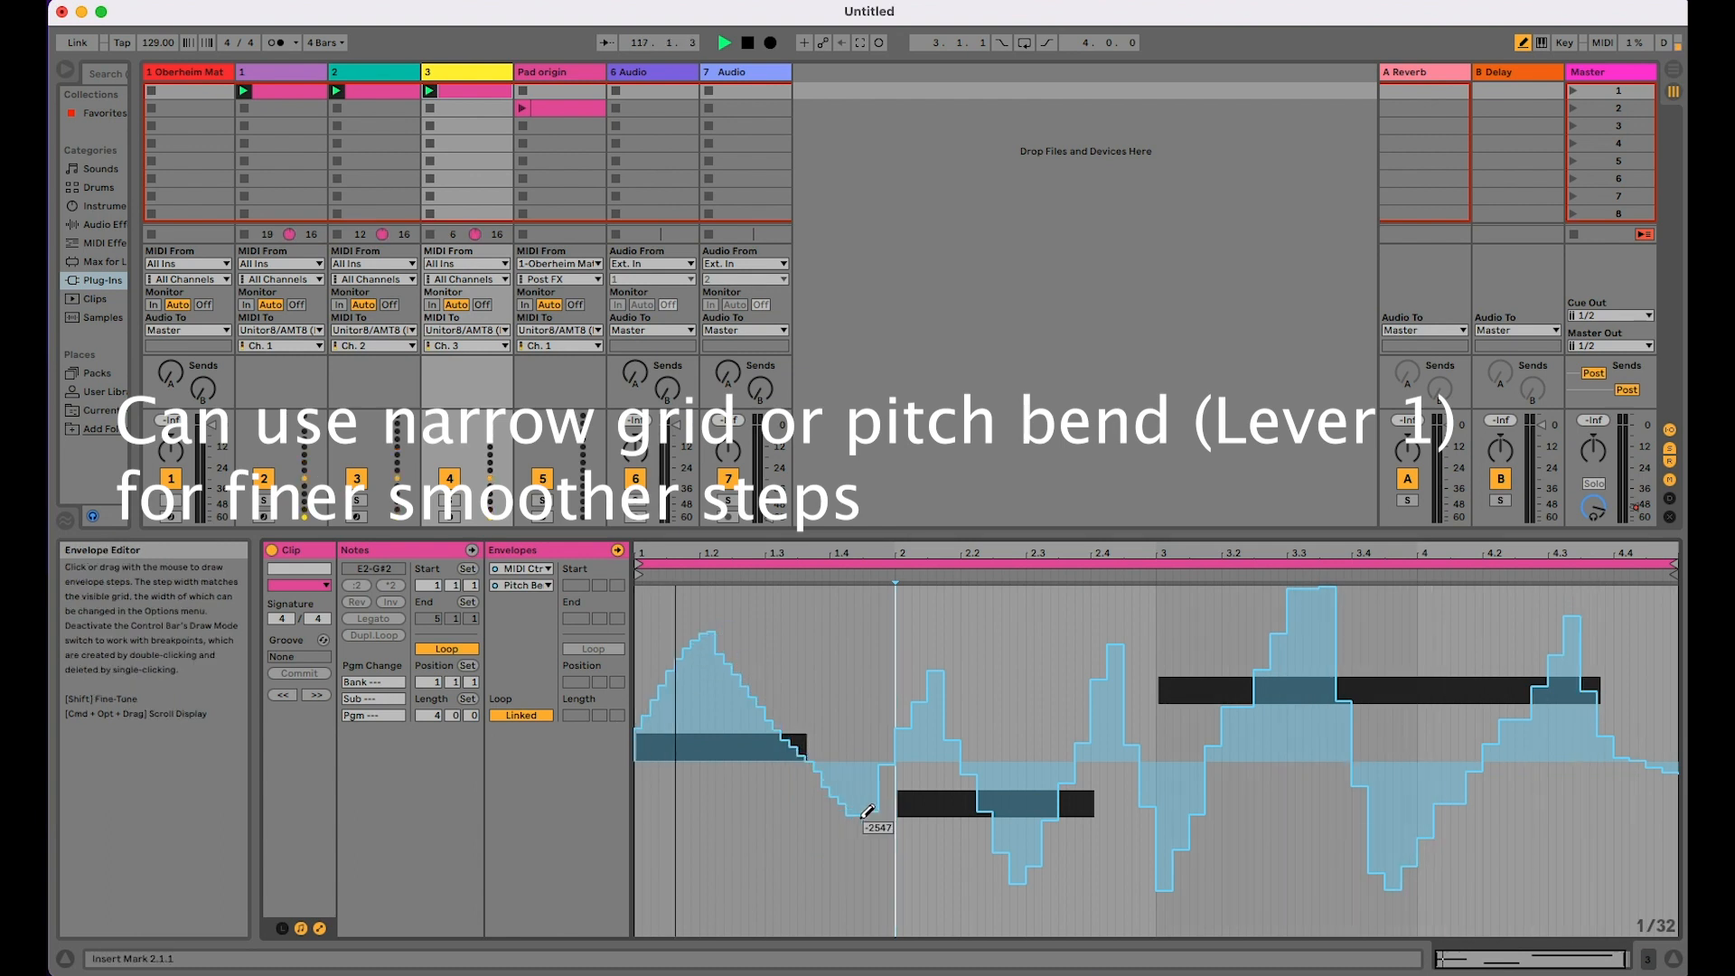
{"action": "mouse_move", "coordinate": [918, 756]}
{"action": "left_mouse_down"}
{"action": "mouse_move", "coordinate": [970, 648]}
{"action": "mouse_move", "coordinate": [1048, 881]}
{"action": "mouse_move", "coordinate": [1148, 644]}
{"action": "mouse_move", "coordinate": [1267, 920]}
{"action": "mouse_move", "coordinate": [1373, 678]}
{"action": "mouse_move", "coordinate": [1416, 695]}
{"action": "mouse_move", "coordinate": [1445, 808]}
{"action": "mouse_move", "coordinate": [1572, 603]}
{"action": "mouse_move", "coordinate": [1683, 833]}
{"action": "left_mouse_up"}
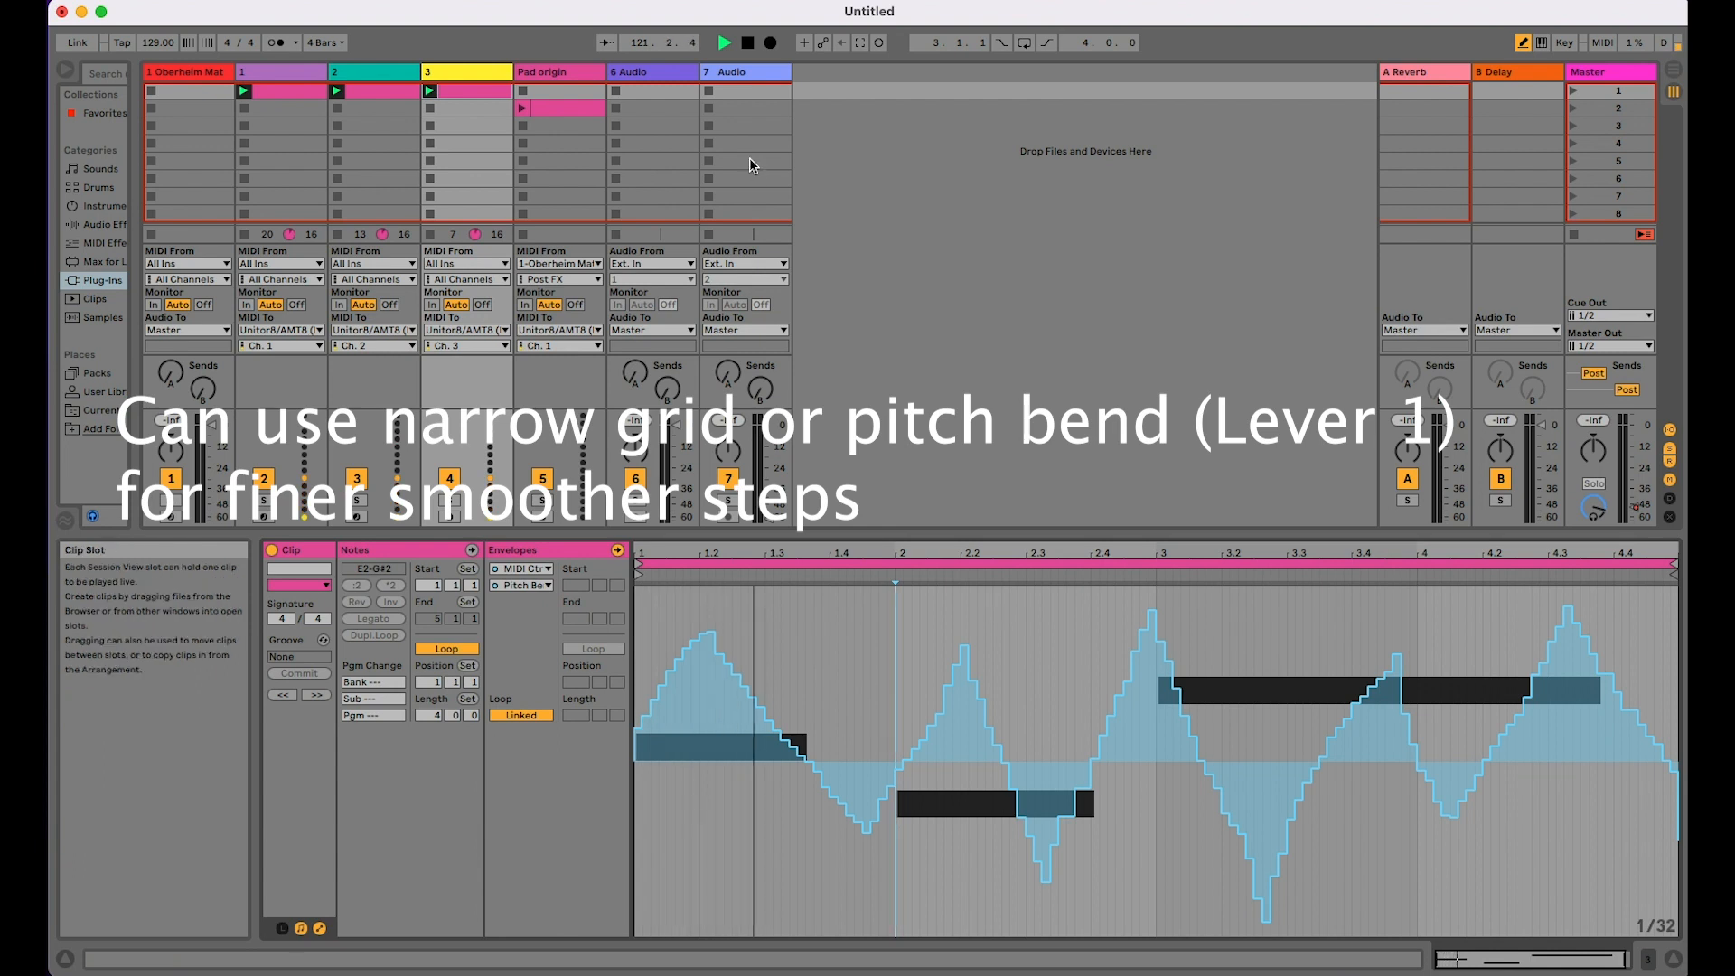